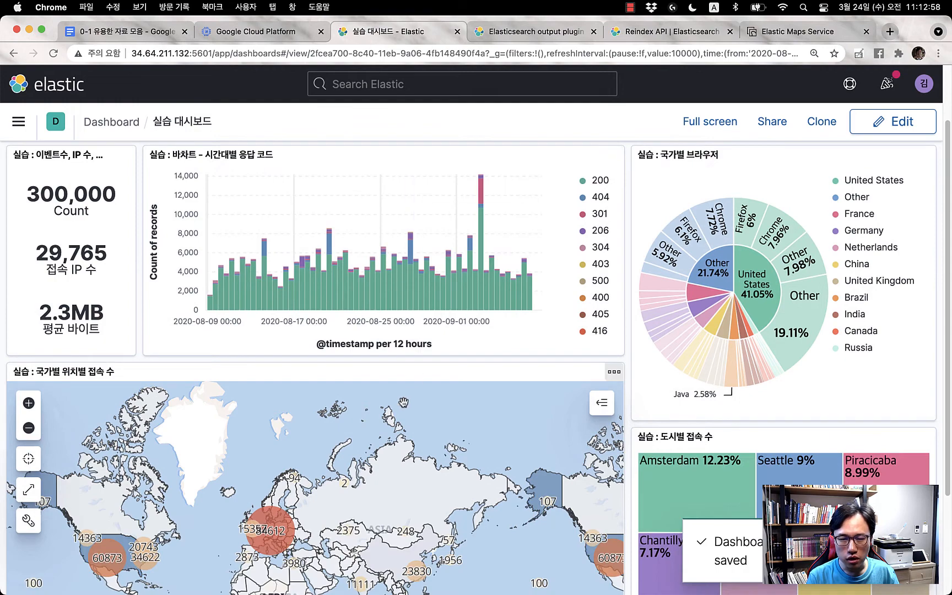
# Filter the dashboard by the city Seattle from the city treemap (도시별 접속 수)
pyautogui.scroll(-3, 396, 496)
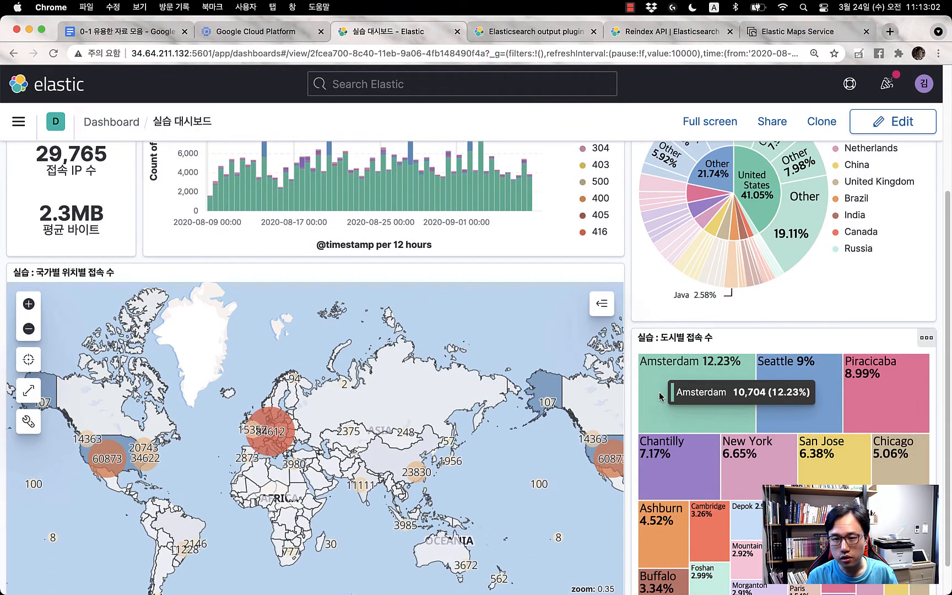
pyautogui.scroll(5, 738, 411)
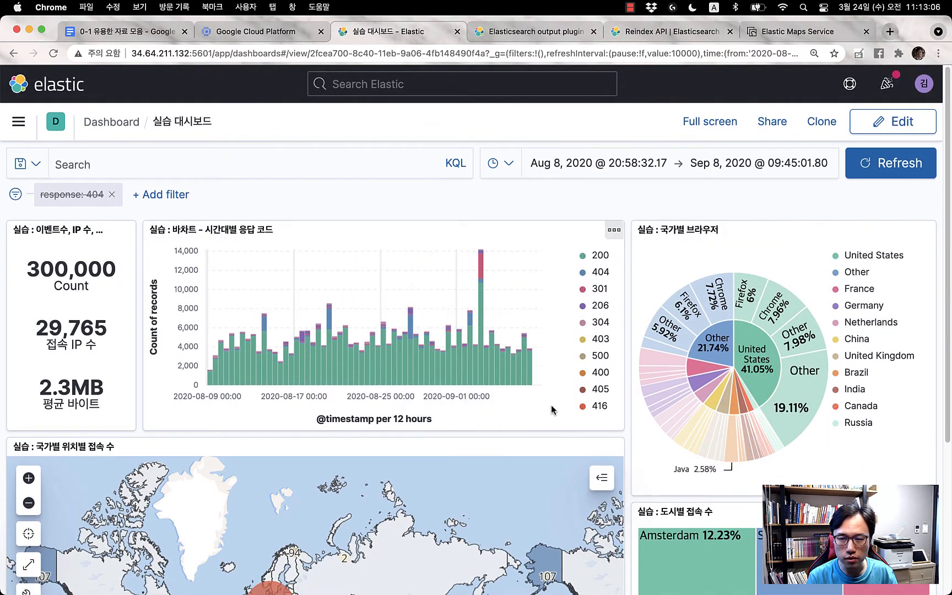
pyautogui.scroll(-4, 778, 429)
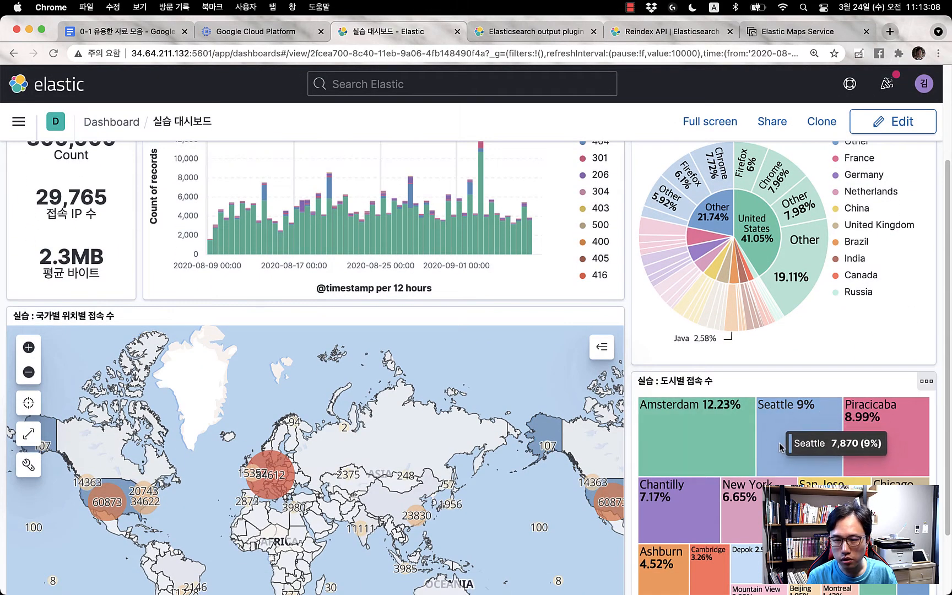
pyautogui.click(764, 405)
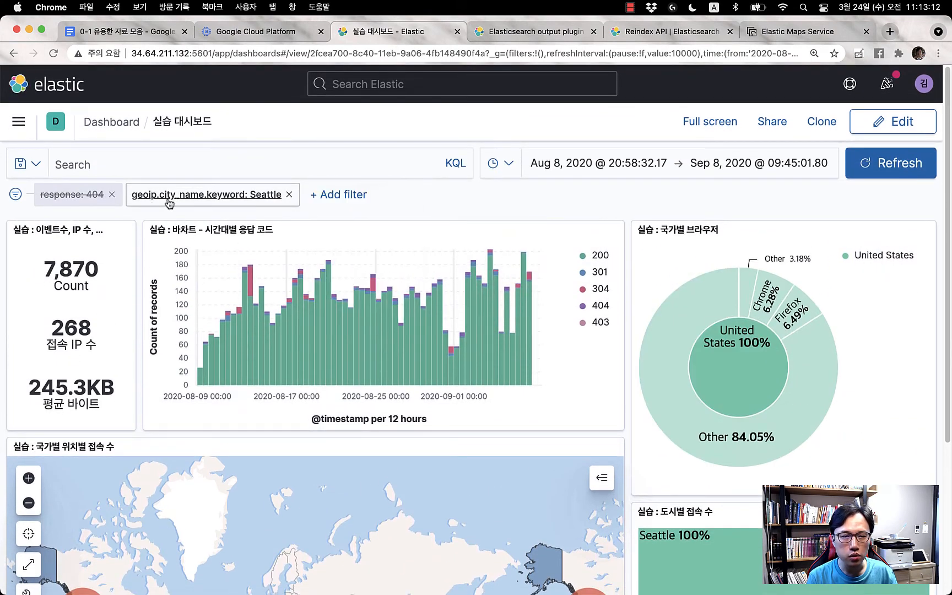
# Review the dashboard panels under the Seattle filter and remove that city filter
pyautogui.scroll(-5, 351, 342)
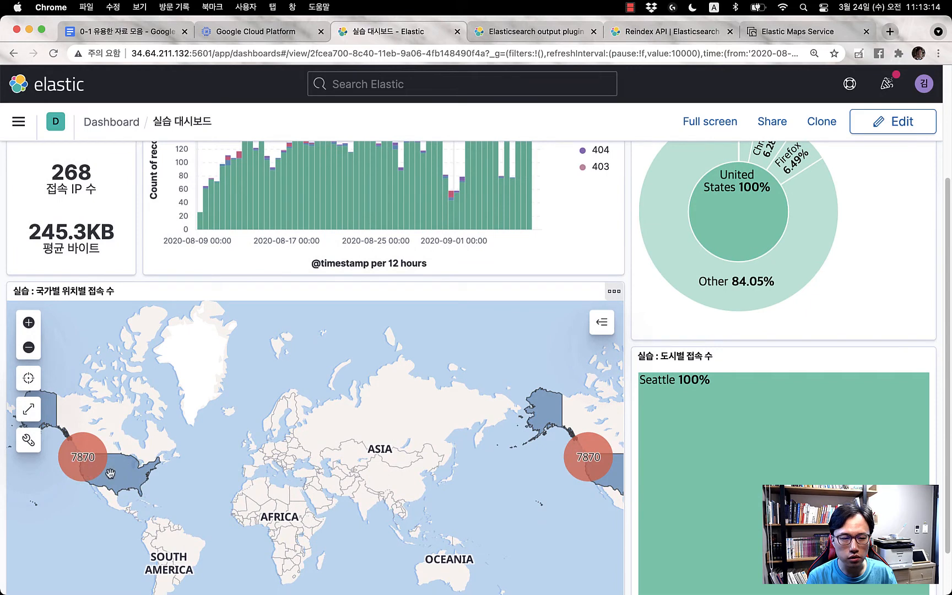
pyautogui.scroll(-2, 329, 469)
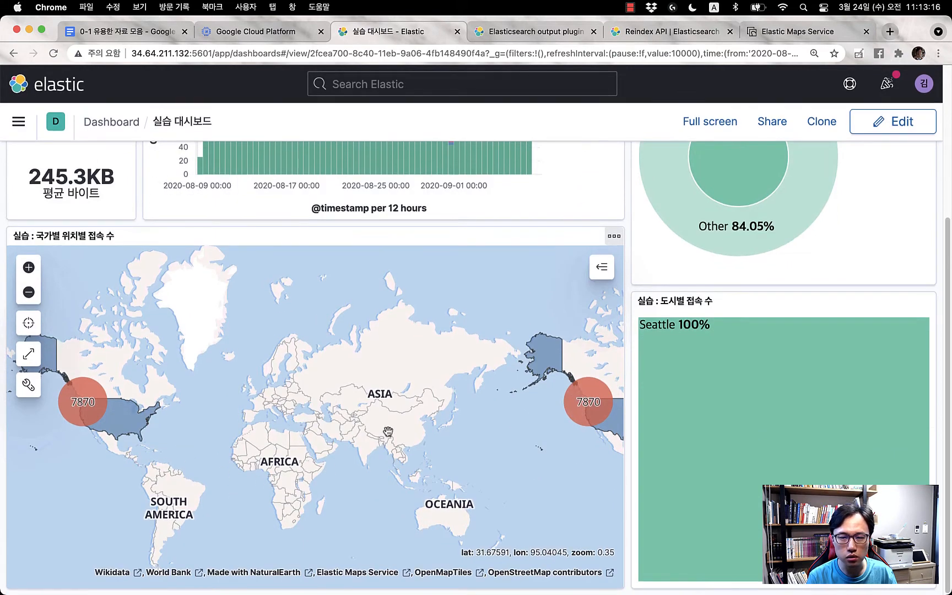
pyautogui.moveTo(146, 420)
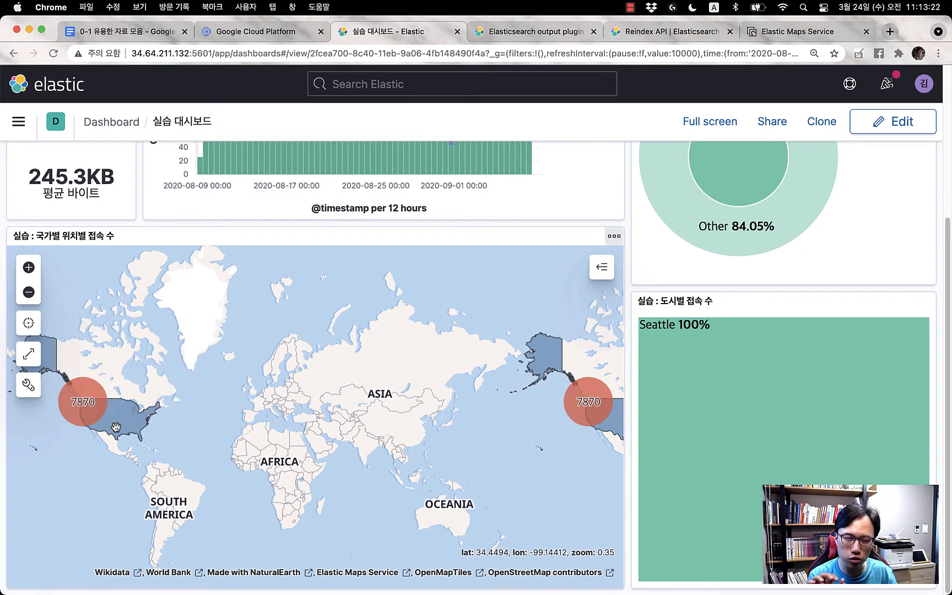
pyautogui.scroll(5, 282, 212)
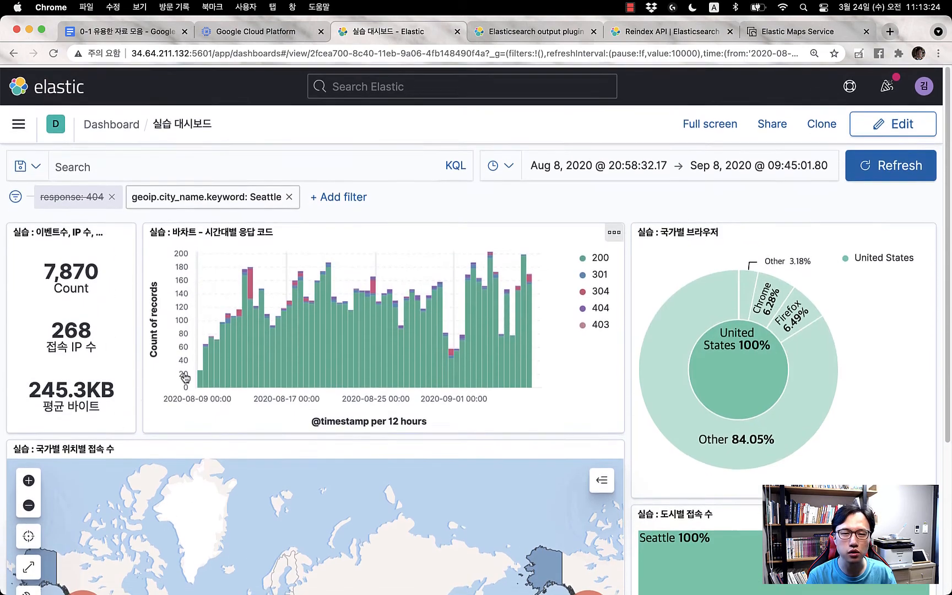
pyautogui.click(289, 195)
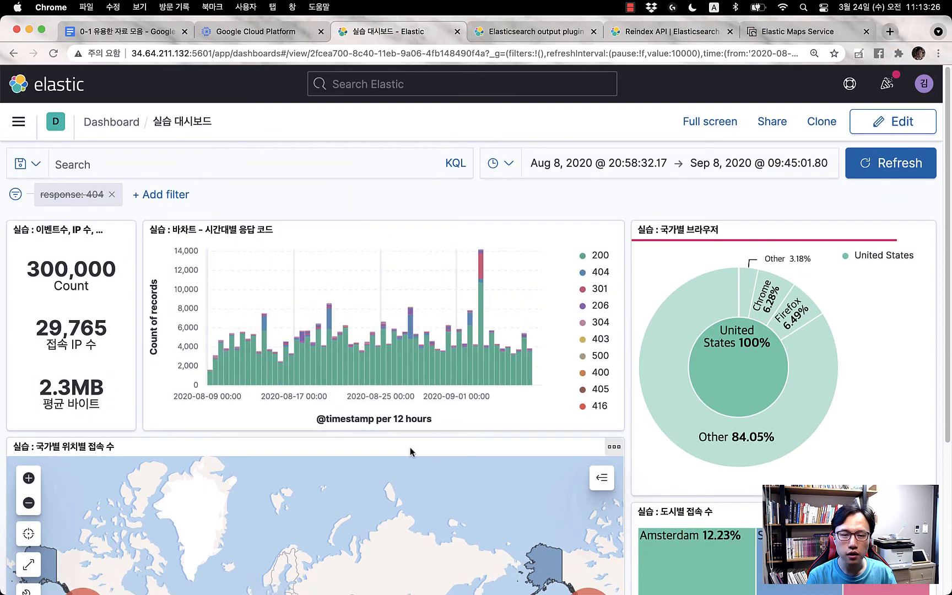
# Zoom the access-location map in on East Asia and try to filter the dashboard by South Korea's country code KR
pyautogui.scroll(-3, 291, 198)
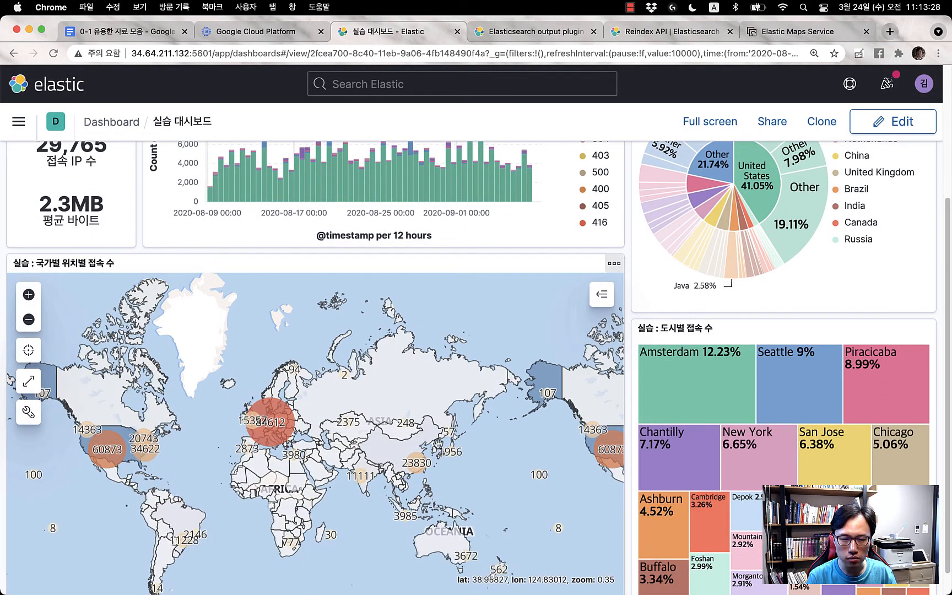
pyautogui.moveTo(444, 453)
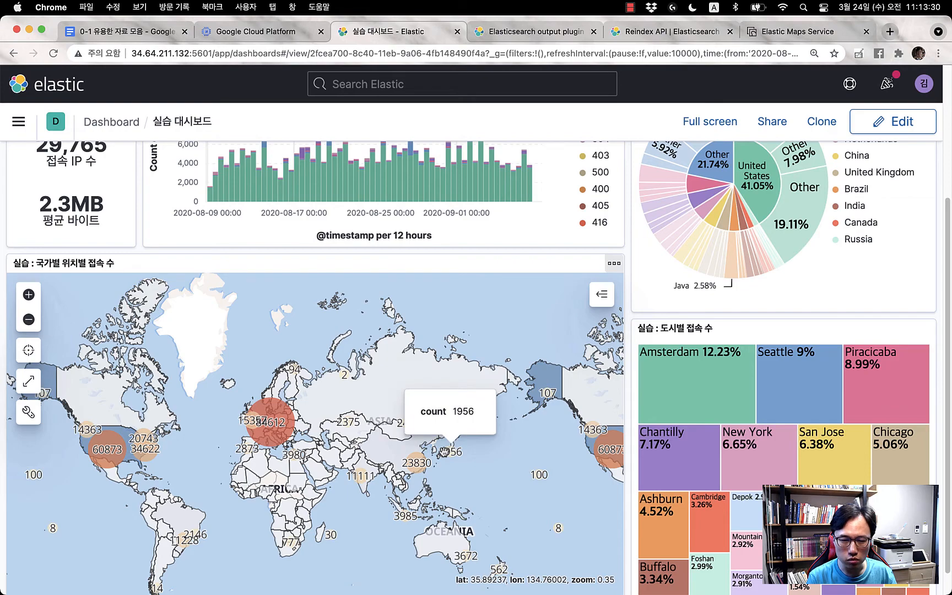
pyautogui.scroll(-1, 444, 453)
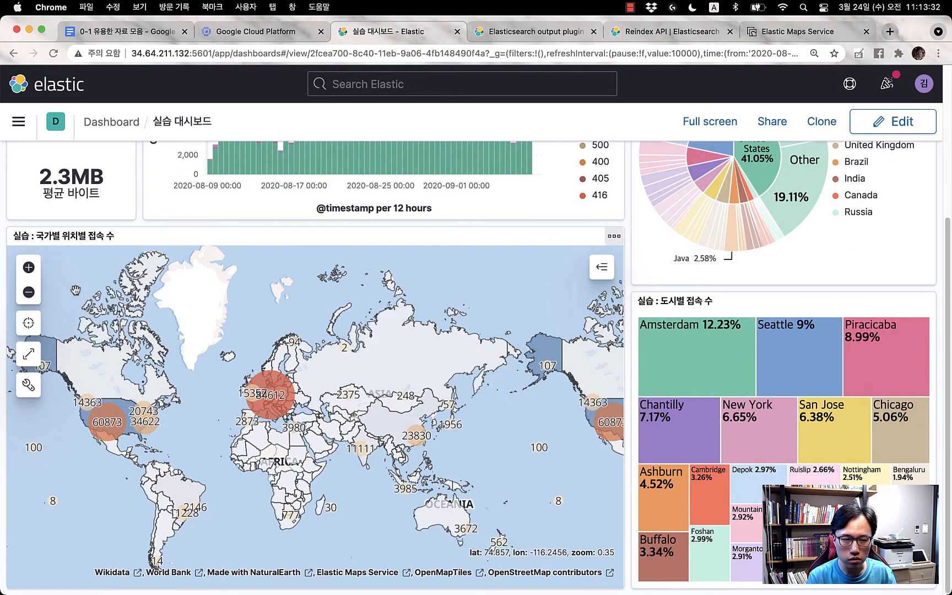
pyautogui.click(28, 268)
pyautogui.click(29, 267)
pyautogui.moveTo(416, 338); pyautogui.dragTo(214, 389)
pyautogui.moveTo(285, 466); pyautogui.dragTo(449, 368)
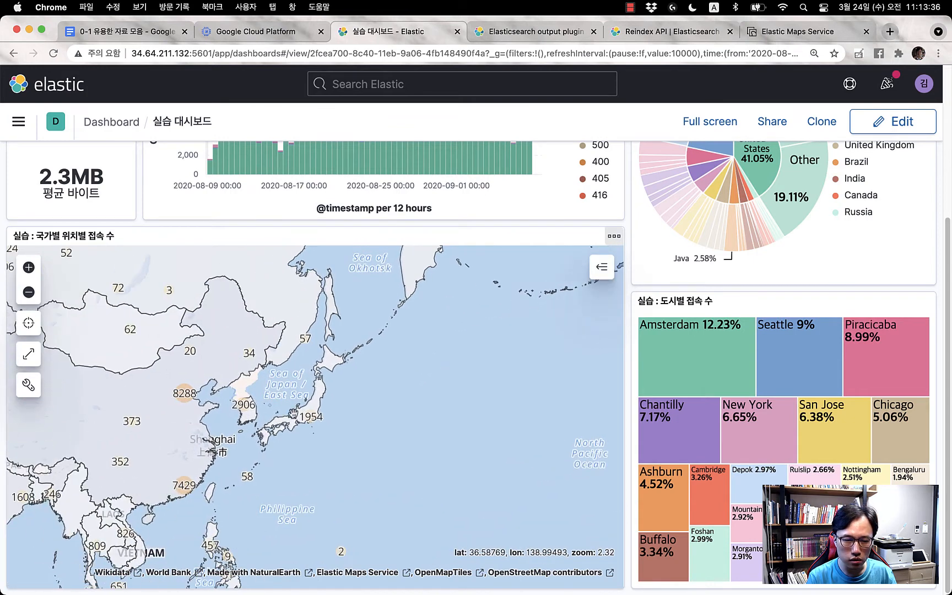
pyautogui.click(245, 413)
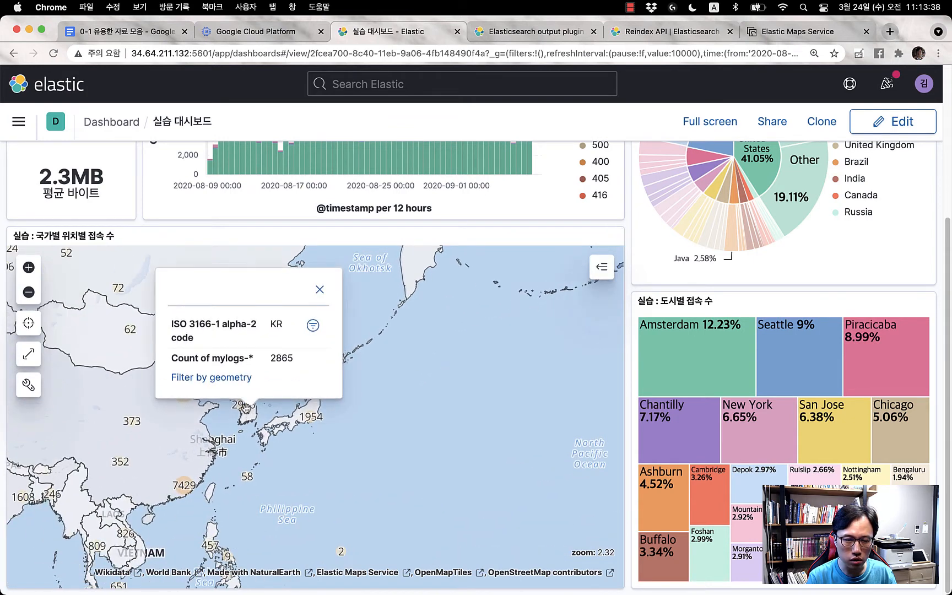
pyautogui.click(312, 327)
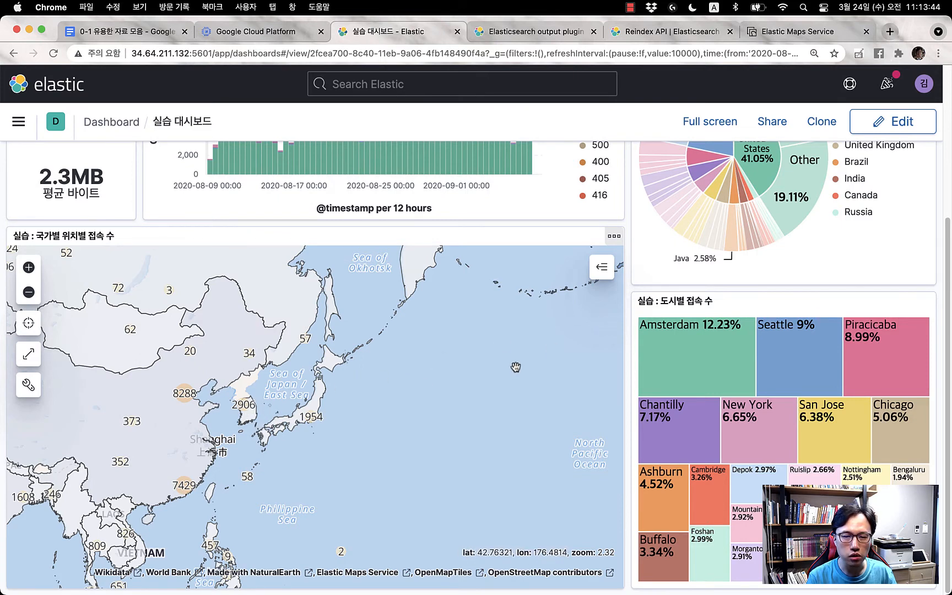
# Filter the dashboard by country code KR from South Korea on the map and close the remaining map tooltip
pyautogui.scroll(5, 505, 380)
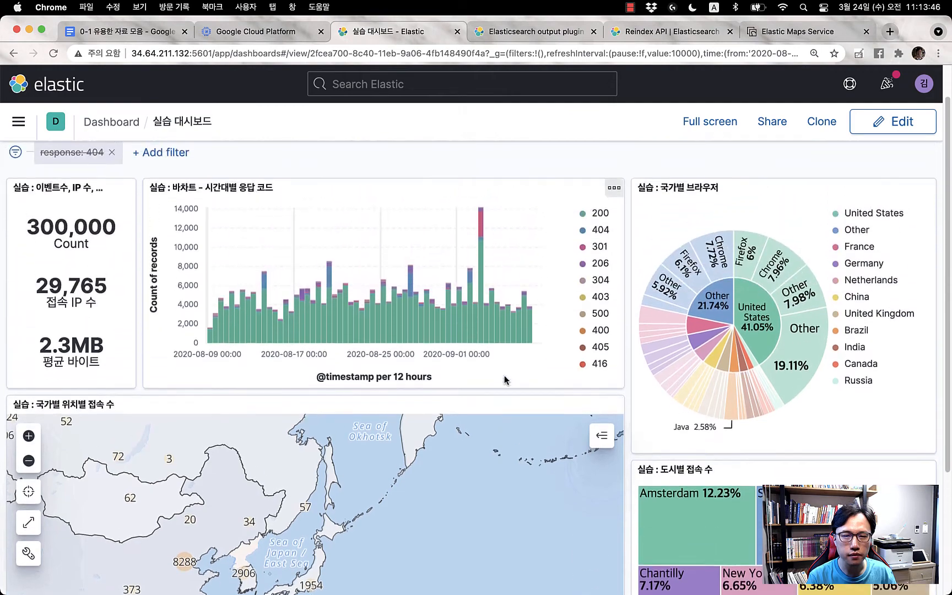
pyautogui.scroll(-5, 504, 383)
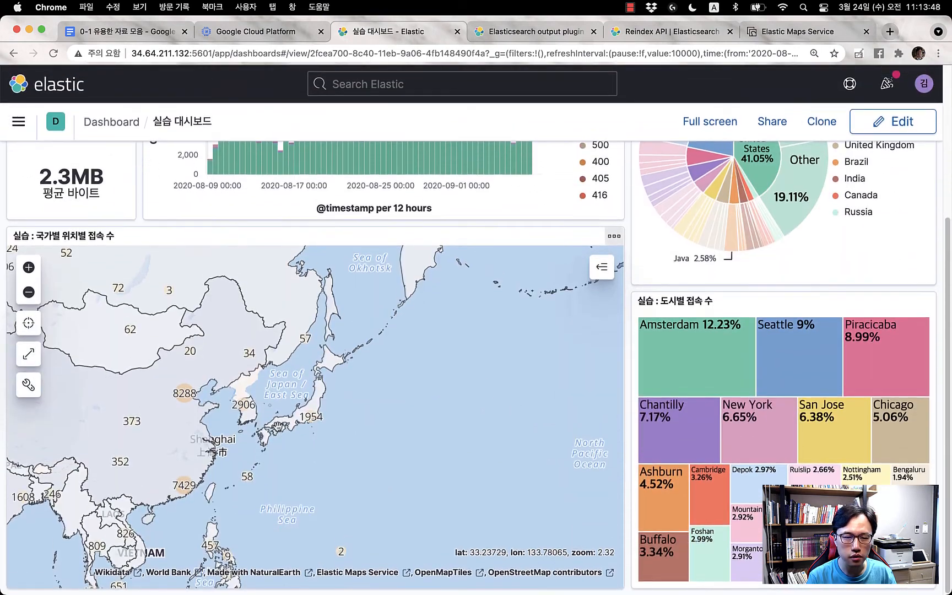
pyautogui.click(247, 409)
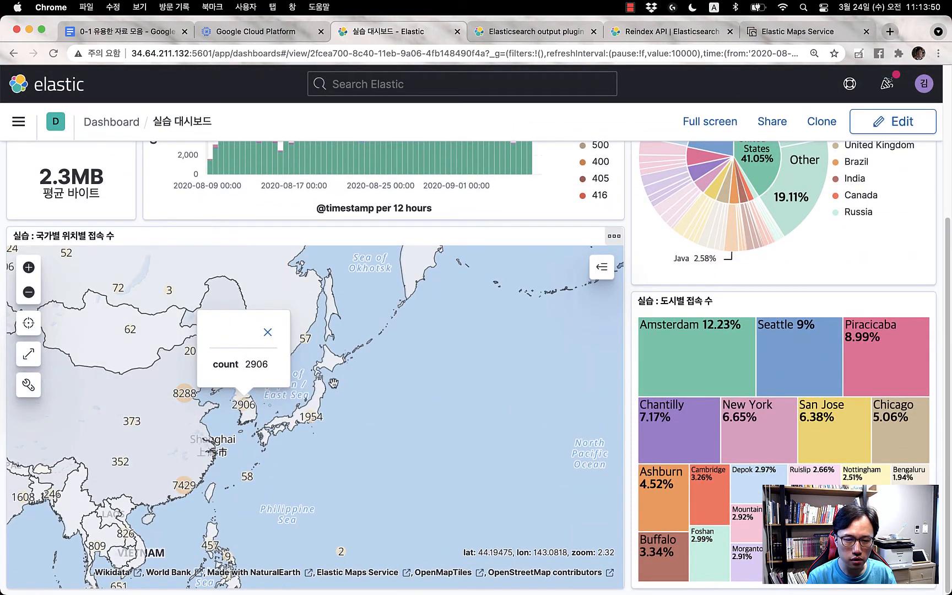
pyautogui.click(247, 420)
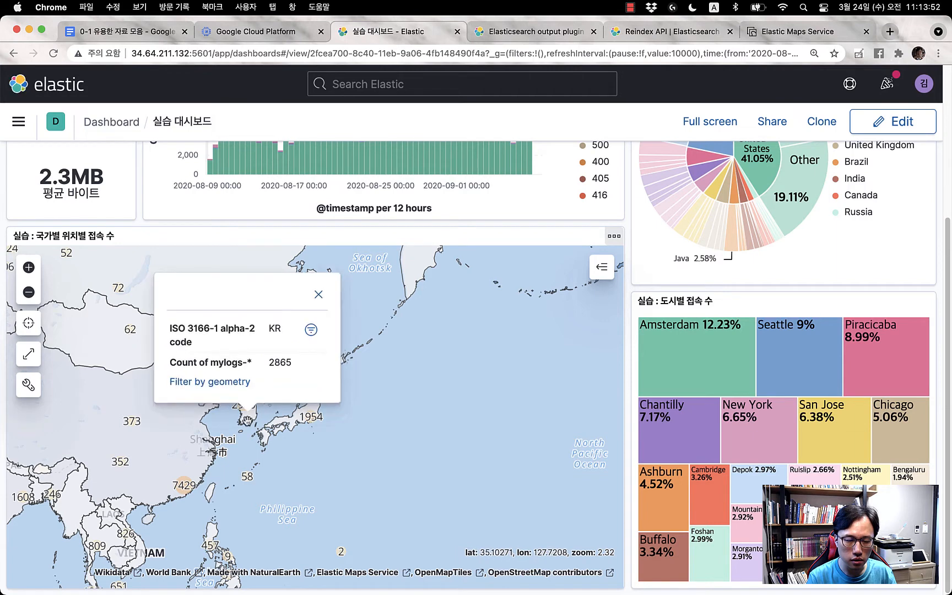
pyautogui.click(312, 330)
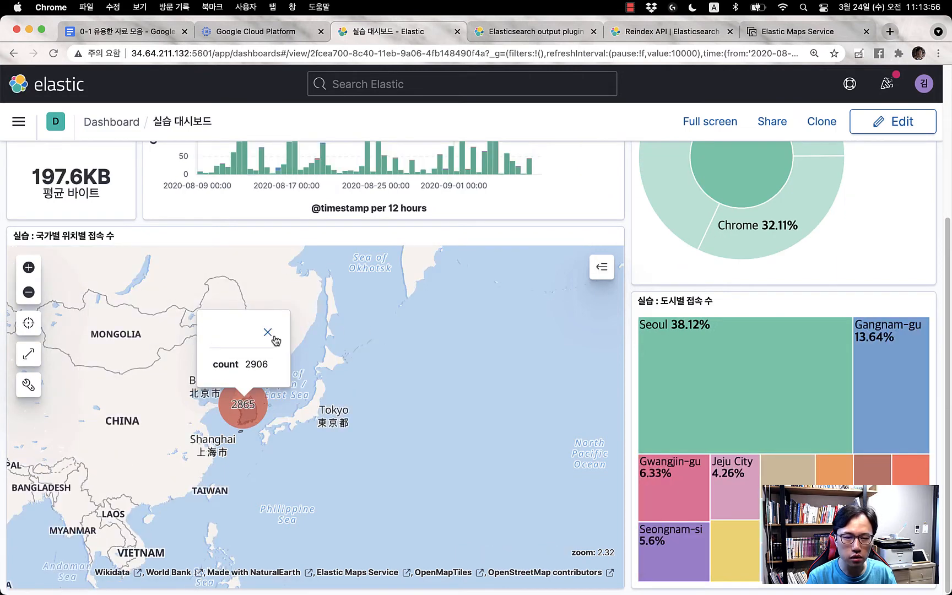
pyautogui.click(273, 336)
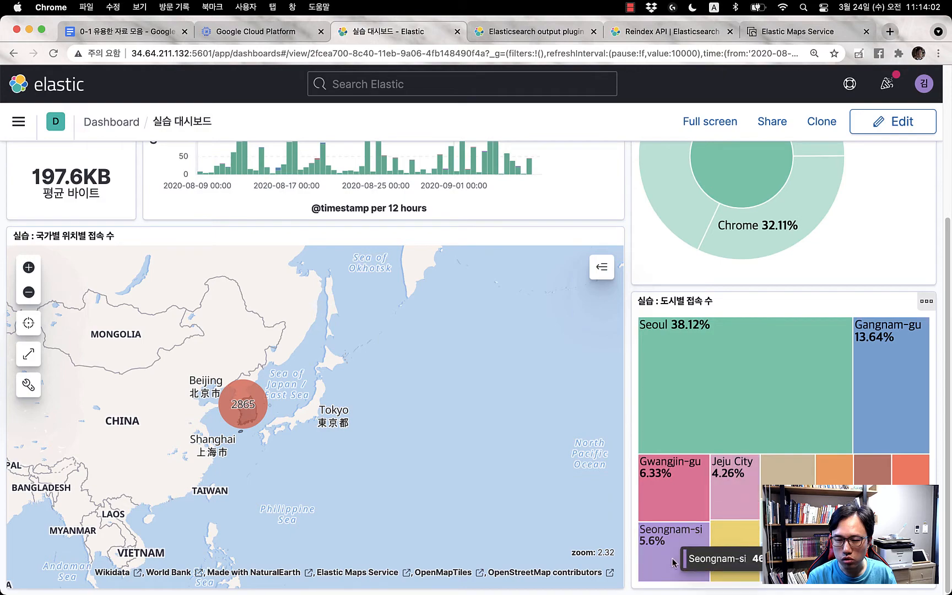
# Review the dashboard panels for South Korea and remove the geoip.country_code2: KR filter
pyautogui.scroll(4, 741, 395)
pyautogui.scroll(-3, 770, 454)
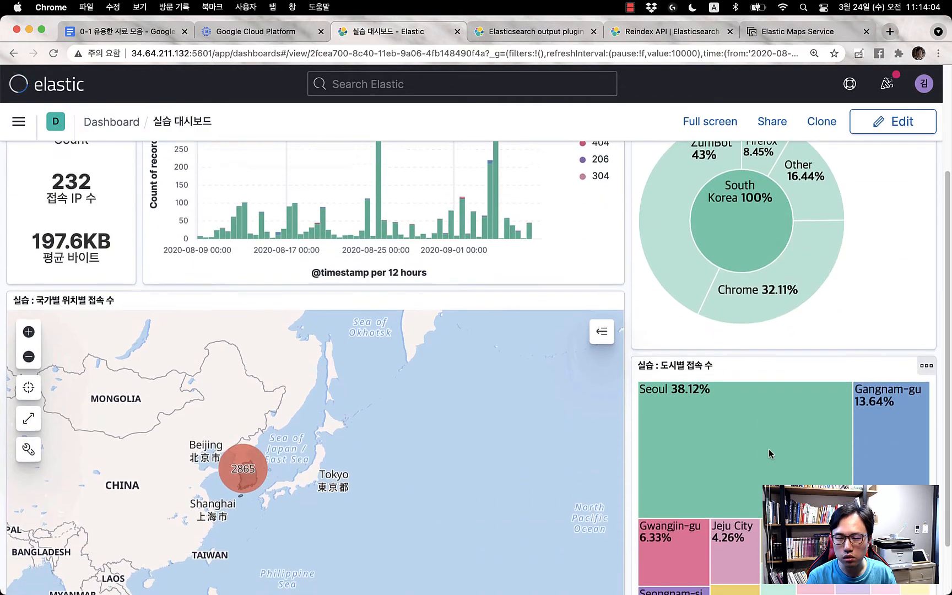
pyautogui.scroll(3, 884, 457)
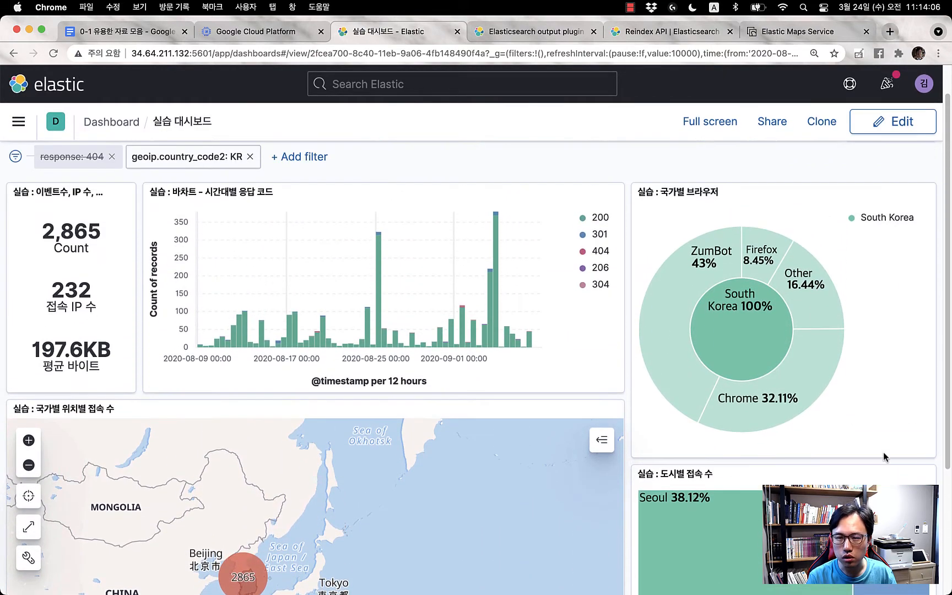
pyautogui.scroll(1, 578, 380)
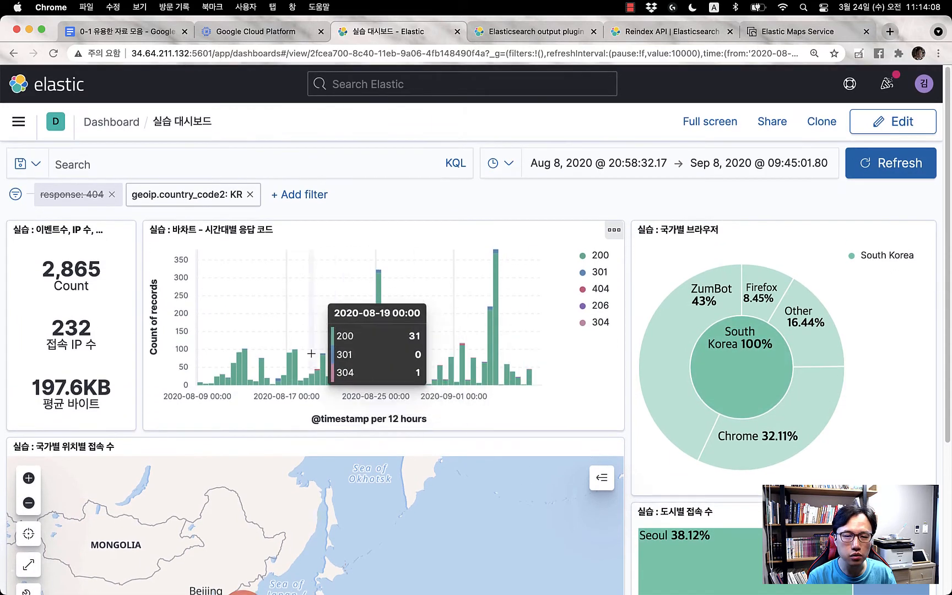
pyautogui.click(250, 194)
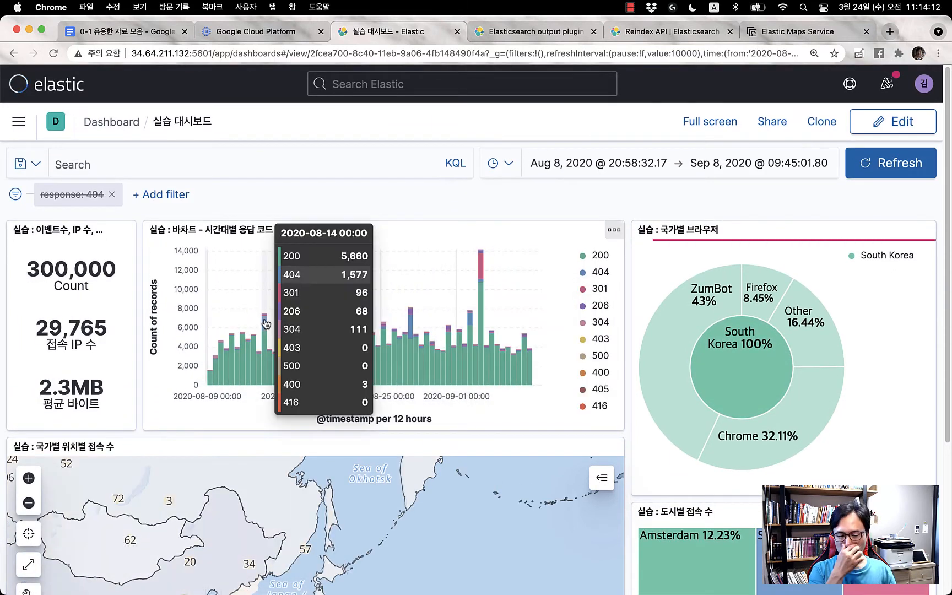
# Zoom the access-location map back out to the whole world and look over the unfiltered dashboard
pyautogui.click(25, 506)
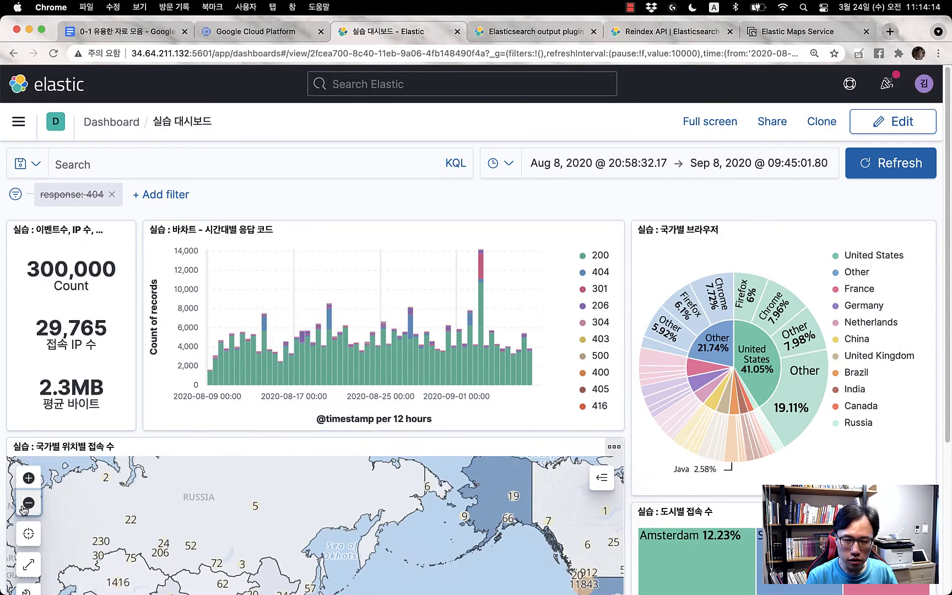
pyautogui.click(25, 504)
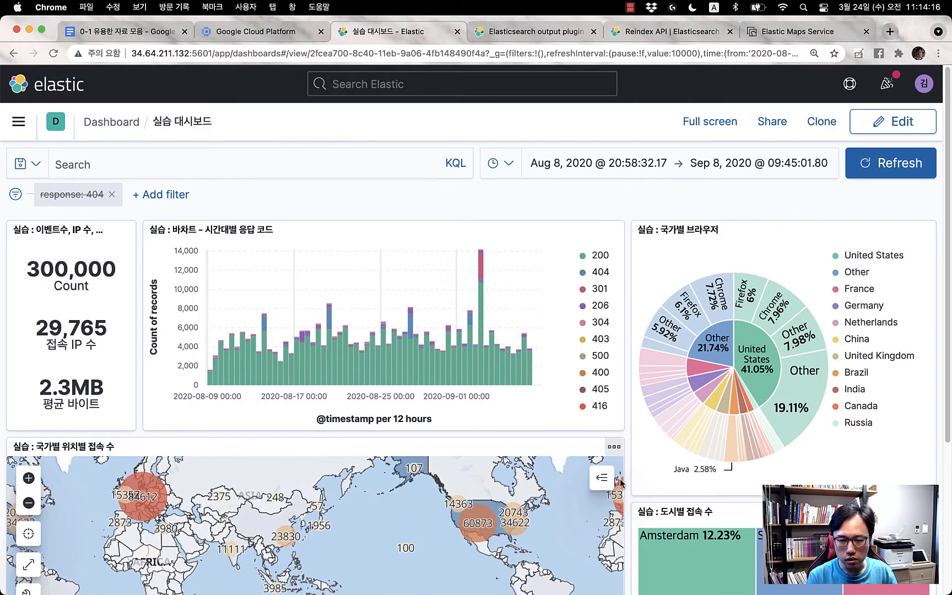
pyautogui.scroll(-5, 627, 482)
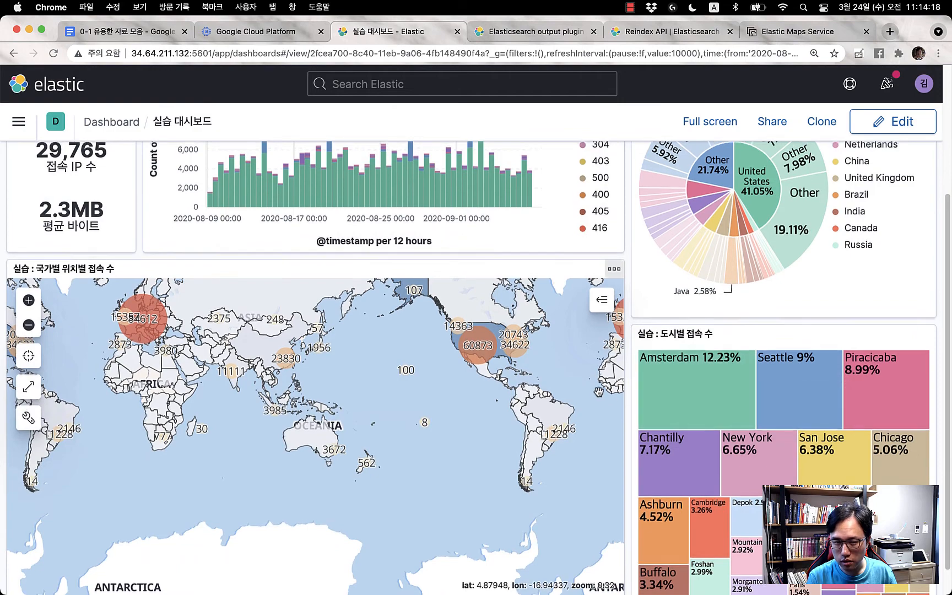
pyautogui.scroll(5, 599, 392)
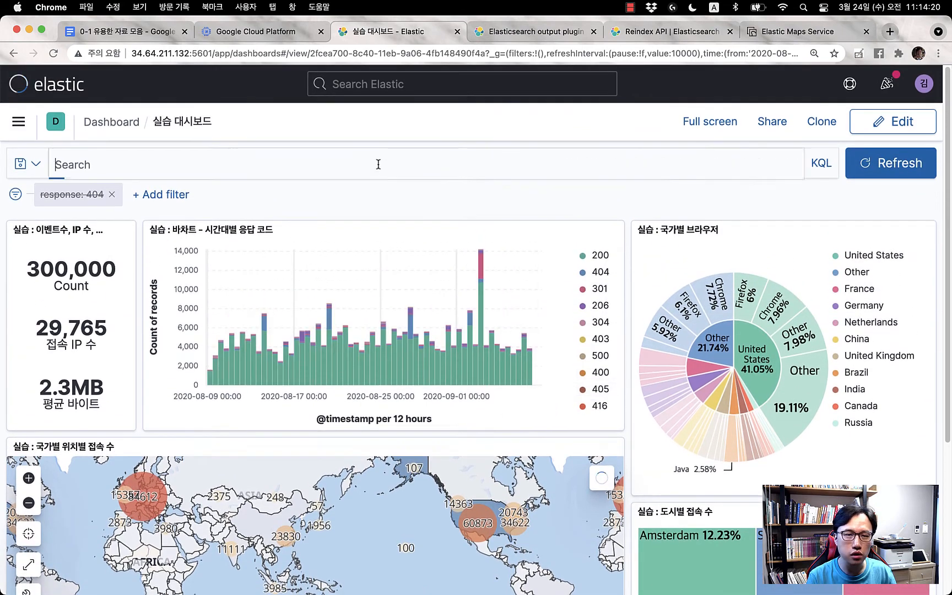
pyautogui.click(343, 145)
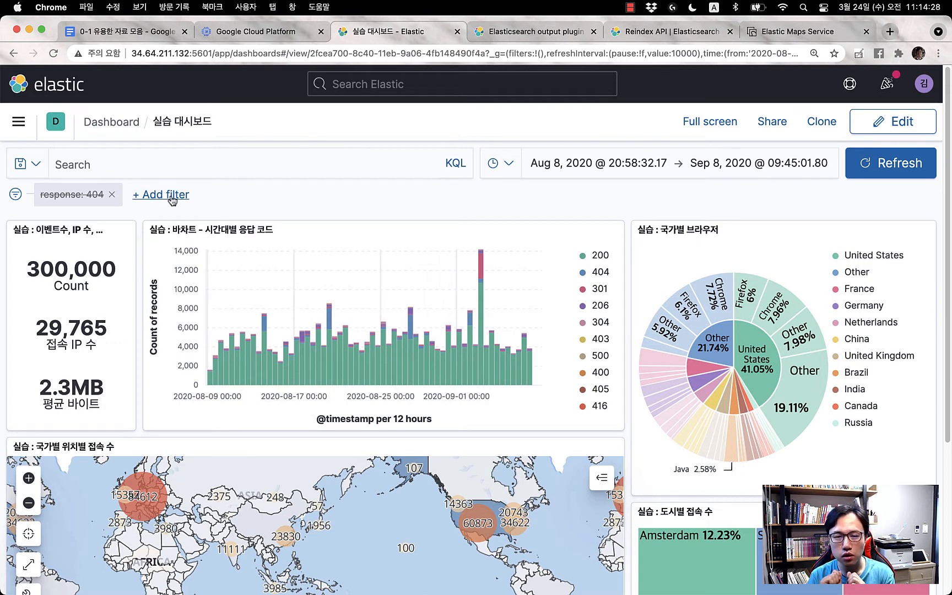
# Switch the dashboard to edit mode and create a new panel with the Controls tool
pyautogui.click(893, 121)
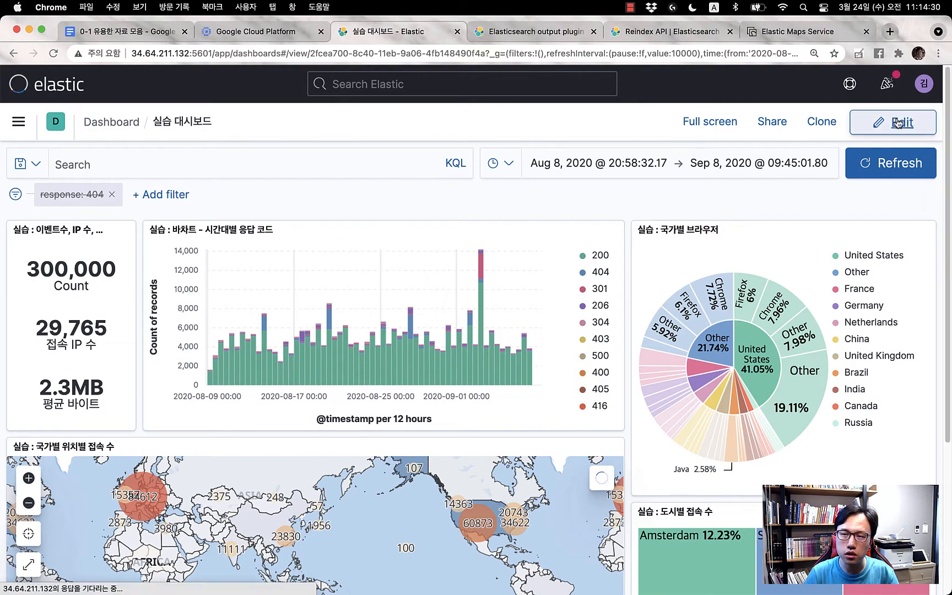
pyautogui.click(77, 226)
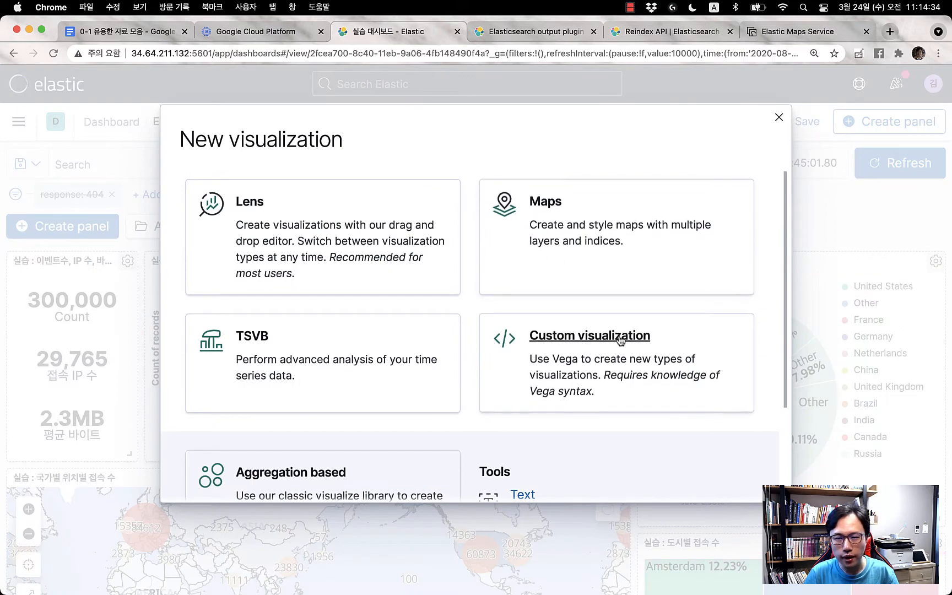
pyautogui.scroll(-3, 616, 353)
pyautogui.scroll(-2, 612, 366)
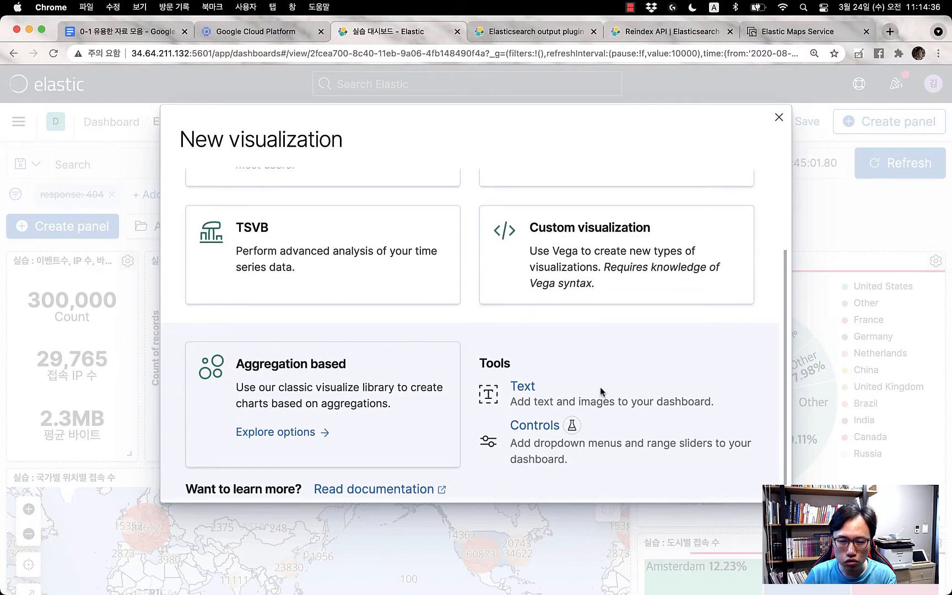
pyautogui.click(532, 430)
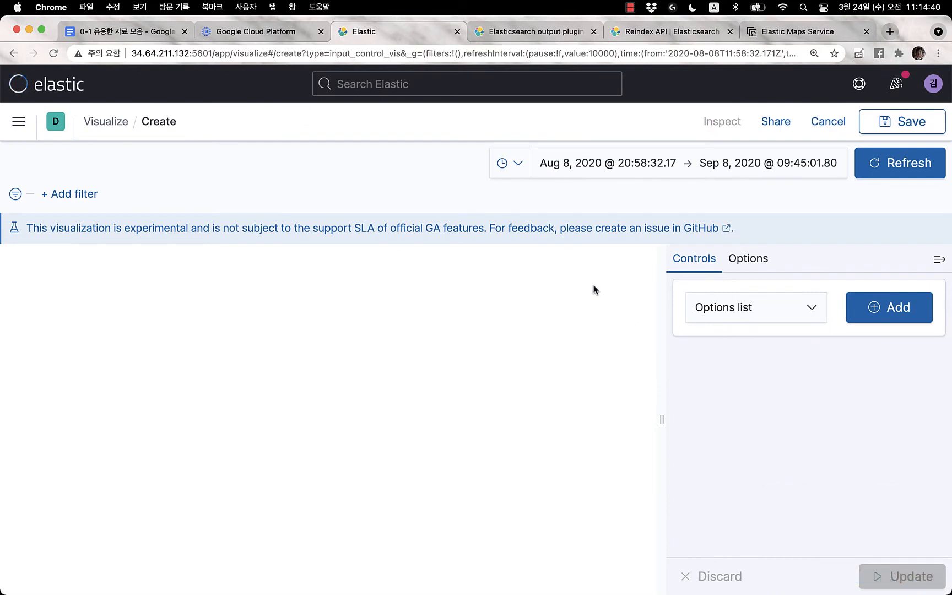
# Add an options list control and label it 응답코드
pyautogui.click(803, 311)
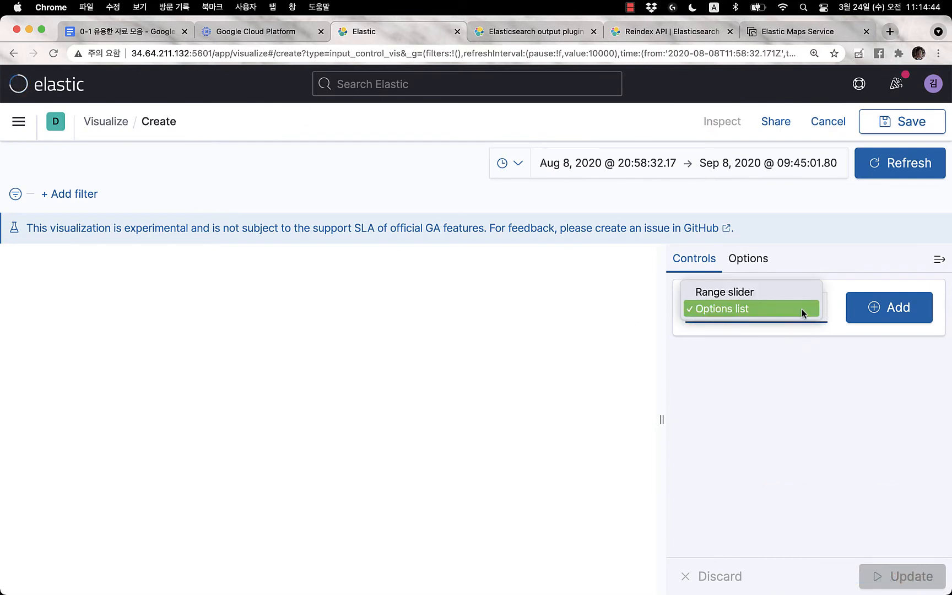
pyautogui.click(802, 311)
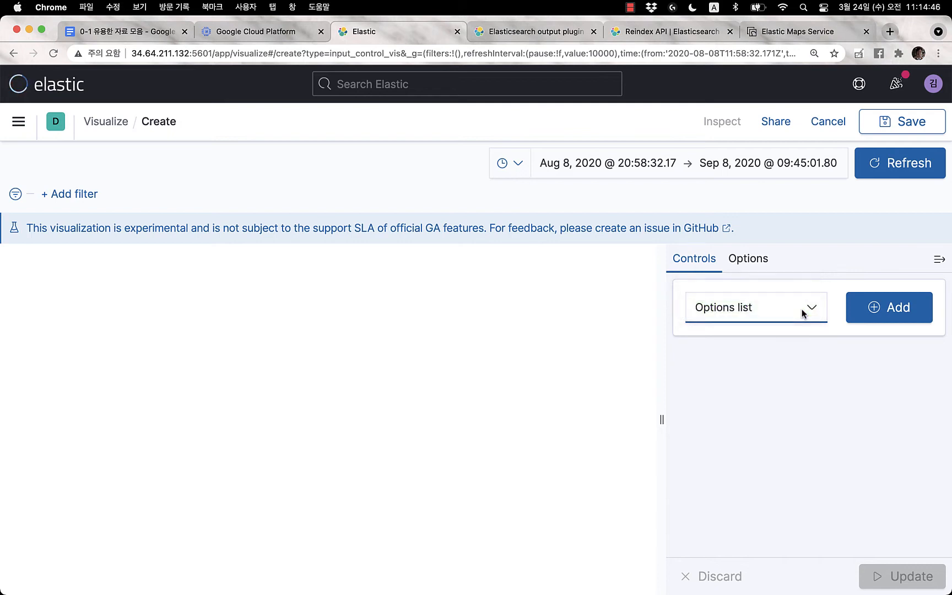
pyautogui.click(888, 307)
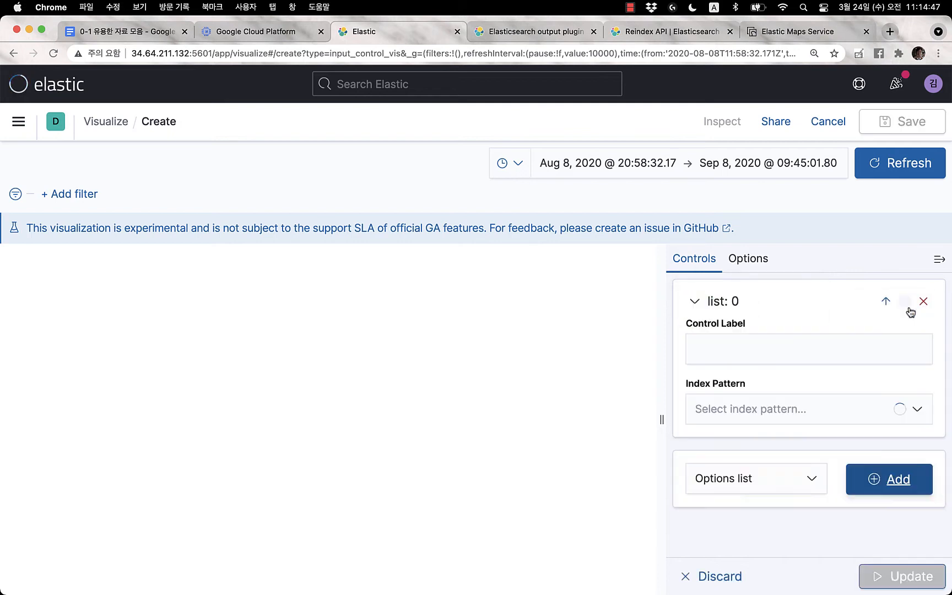
pyautogui.click(838, 353)
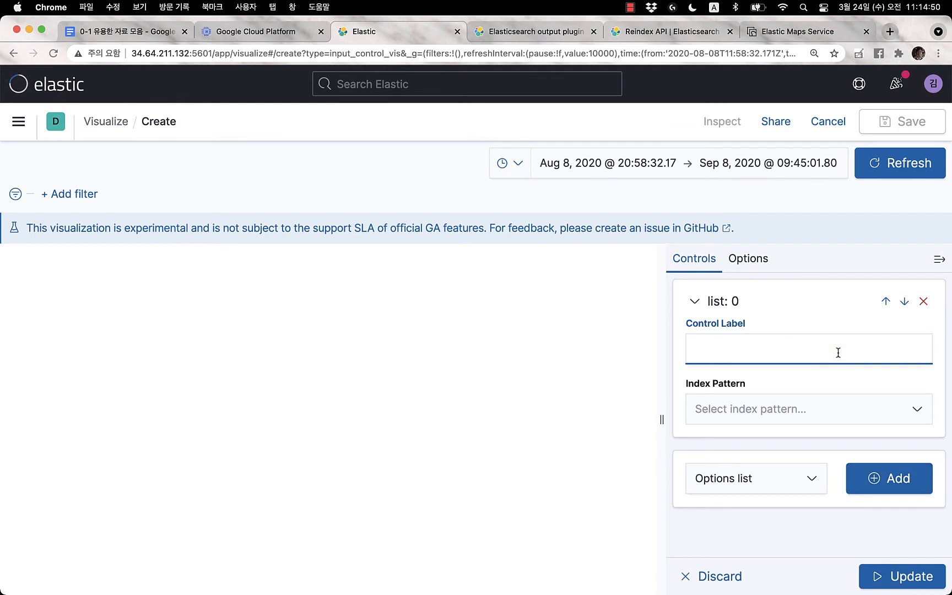
pyautogui.write('dme')
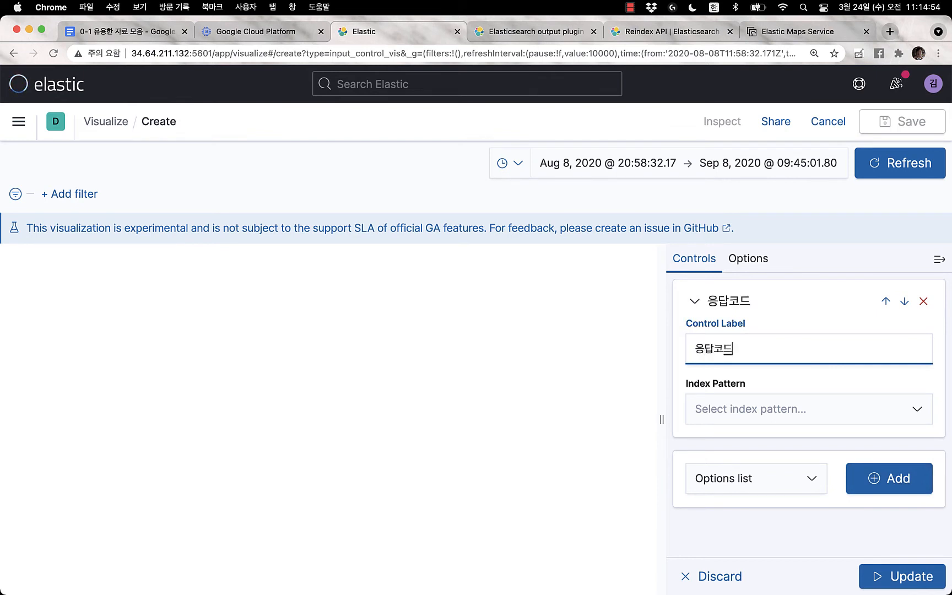
# Set the 응답코드 control's index pattern to mylogs-* and its field to response
pyautogui.click(813, 410)
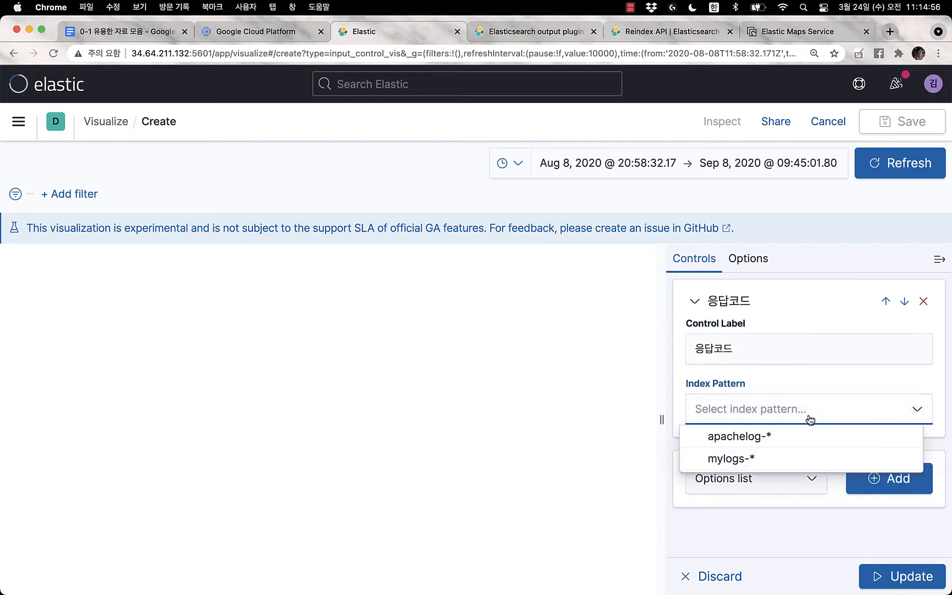
pyautogui.click(733, 459)
pyautogui.click(780, 477)
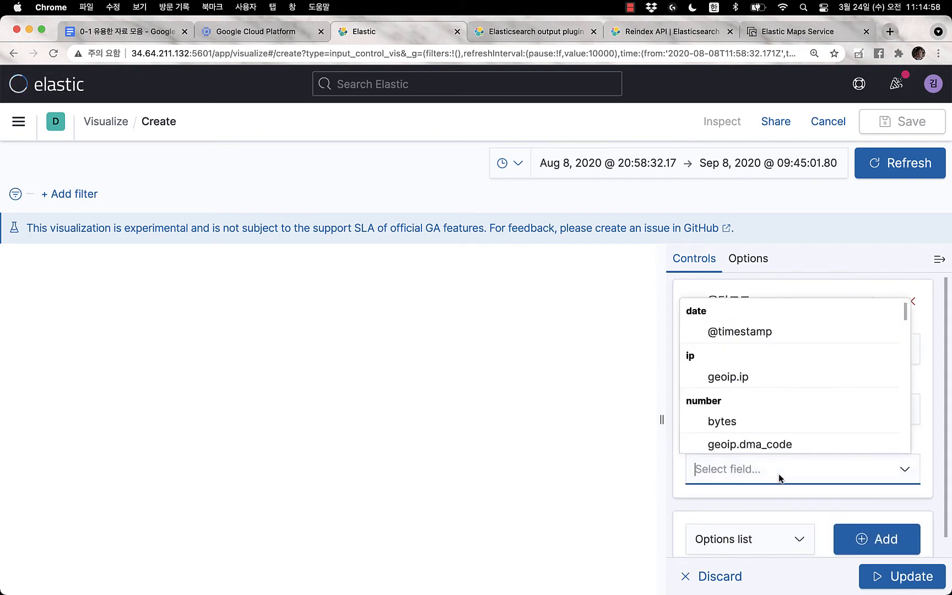
pyautogui.scroll(-6, 794, 410)
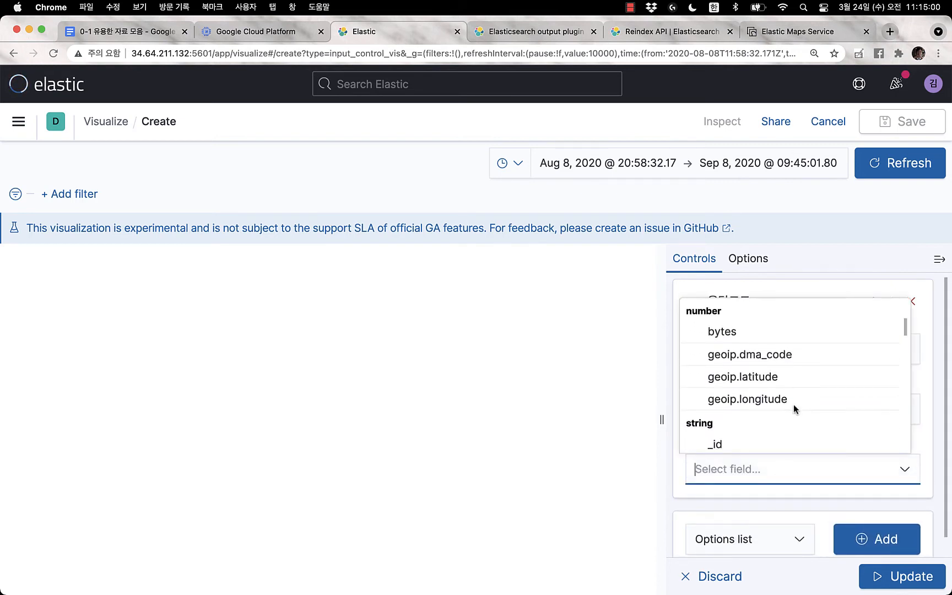
pyautogui.scroll(-5, 794, 409)
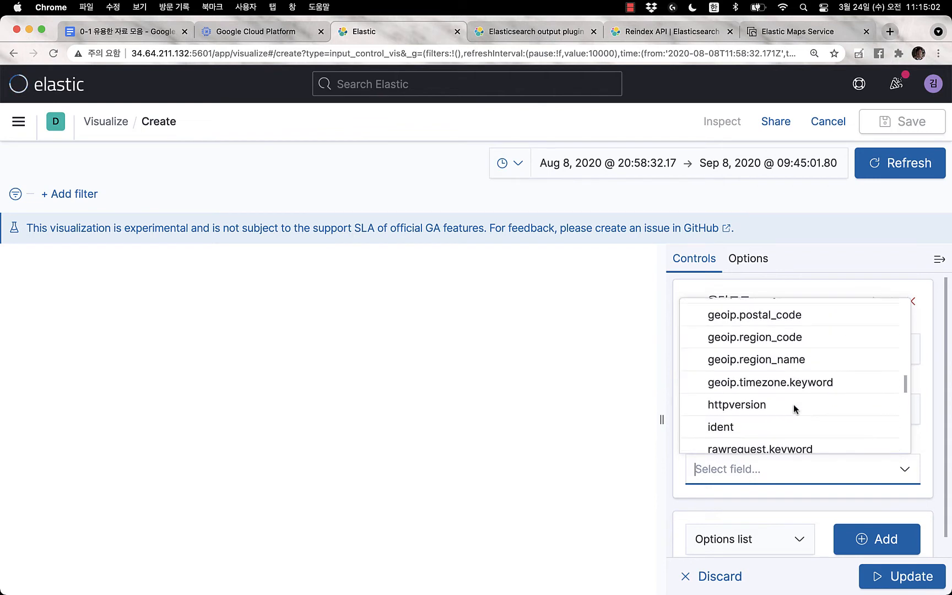
pyautogui.write('ㄱㄷ')
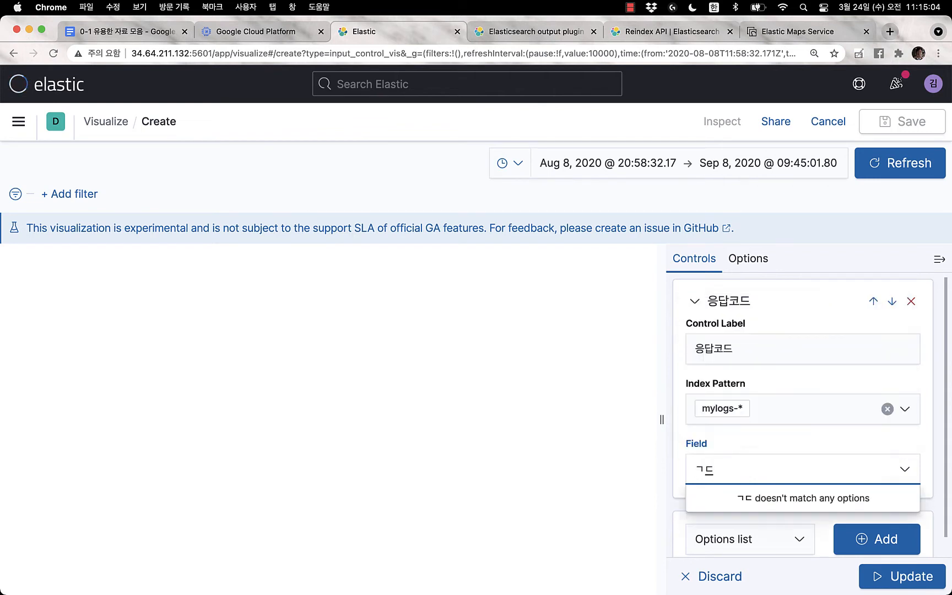
pyautogui.press('BackSpace')
pyautogui.press('BackSpace')
pyautogui.hotkey('ctrl', 'space')
pyautogui.write('resp')
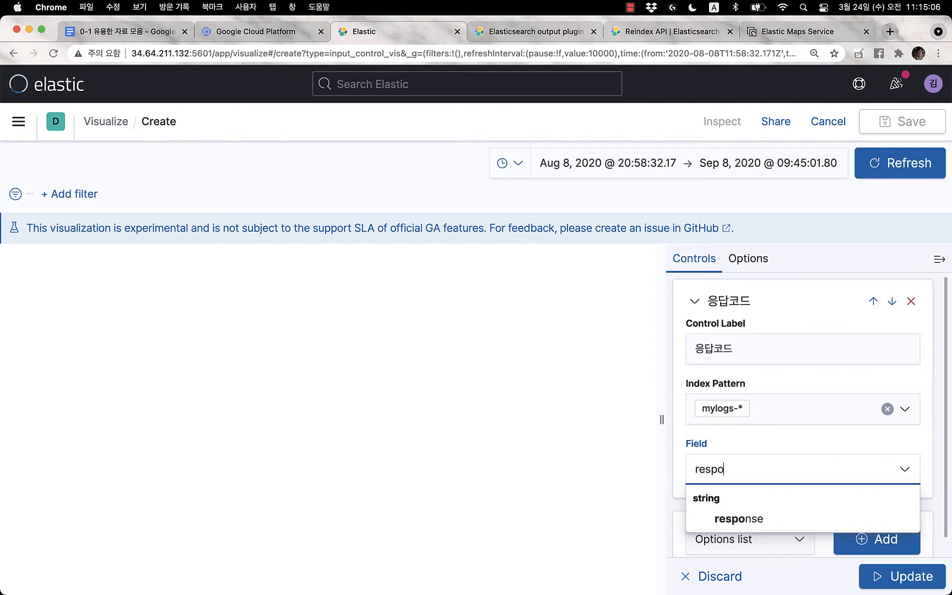
pyautogui.click(750, 521)
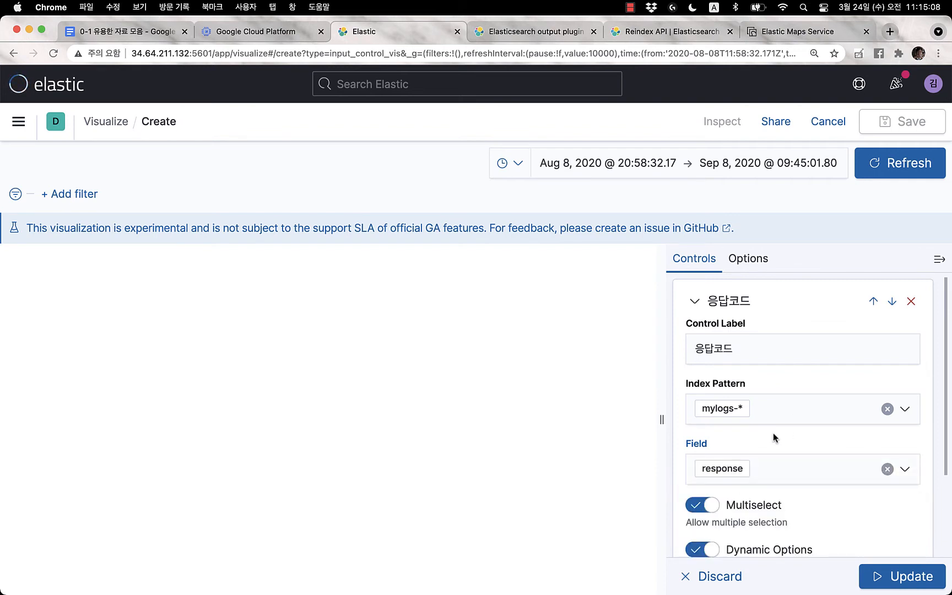
# Update the visualization preview and check the response codes offered by the 응답코드 list without selecting any
pyautogui.scroll(-2, 774, 436)
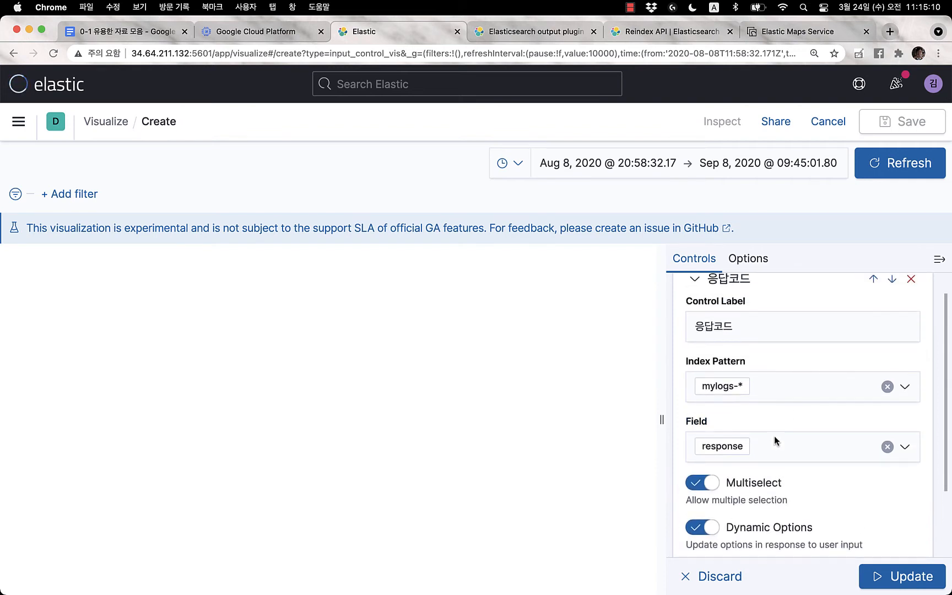
pyautogui.scroll(2, 774, 435)
pyautogui.click(868, 575)
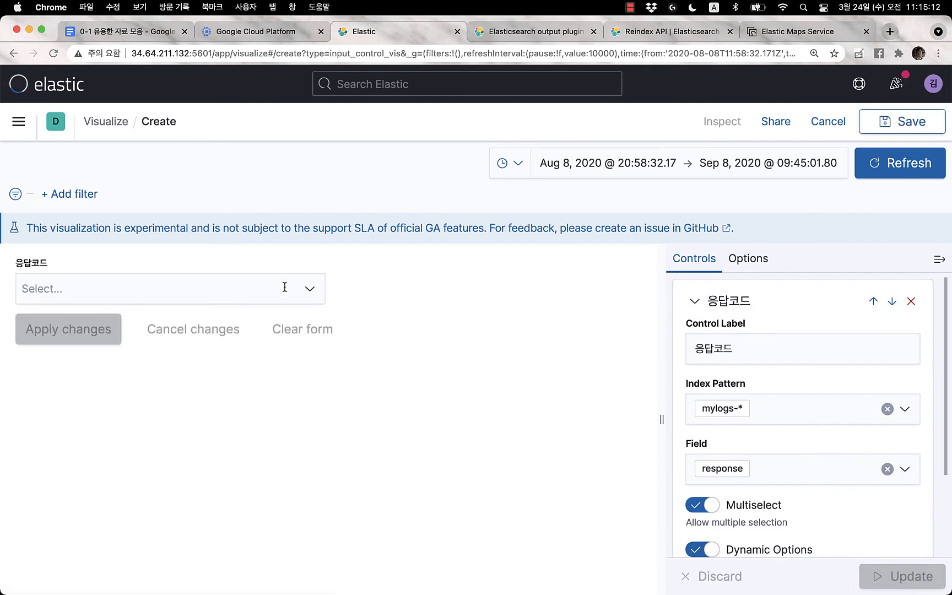
pyautogui.click(285, 288)
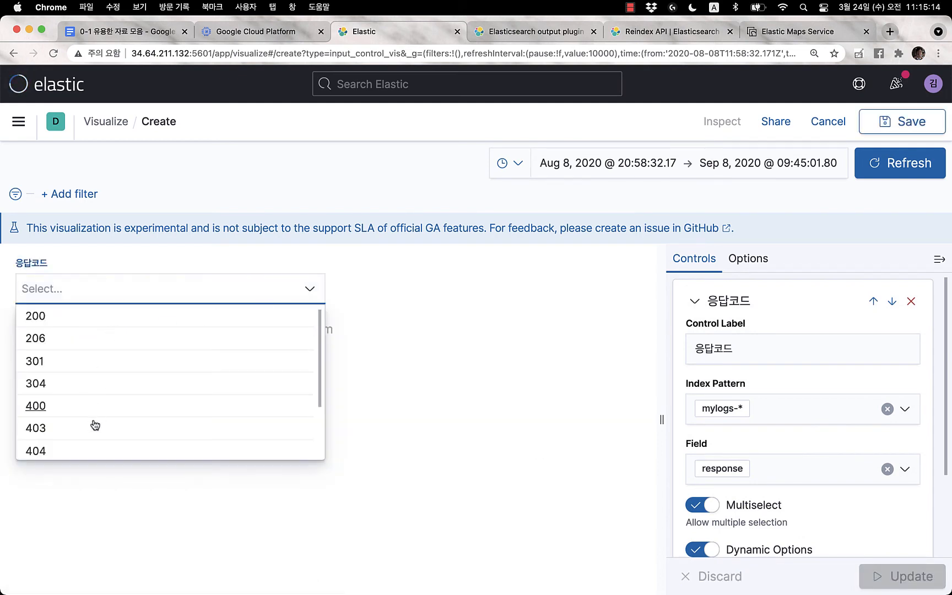
pyautogui.click(480, 370)
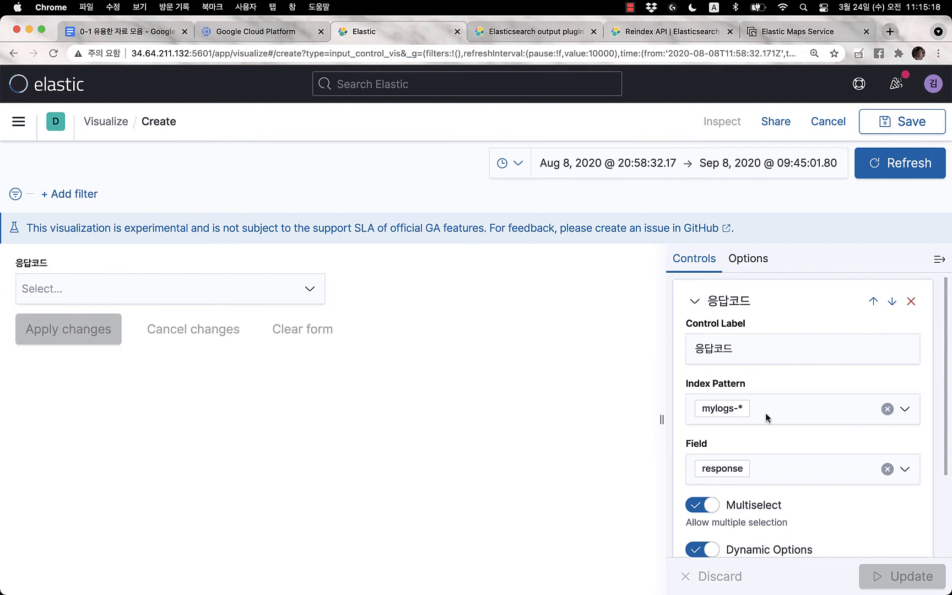
# Add a second options list control and label it 디바이스
pyautogui.scroll(-3, 766, 418)
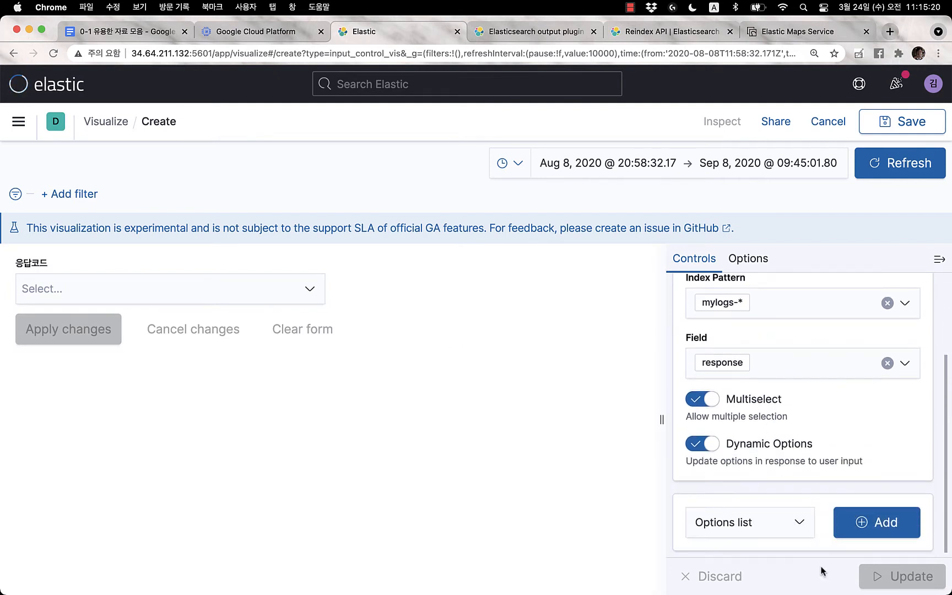
pyautogui.click(793, 522)
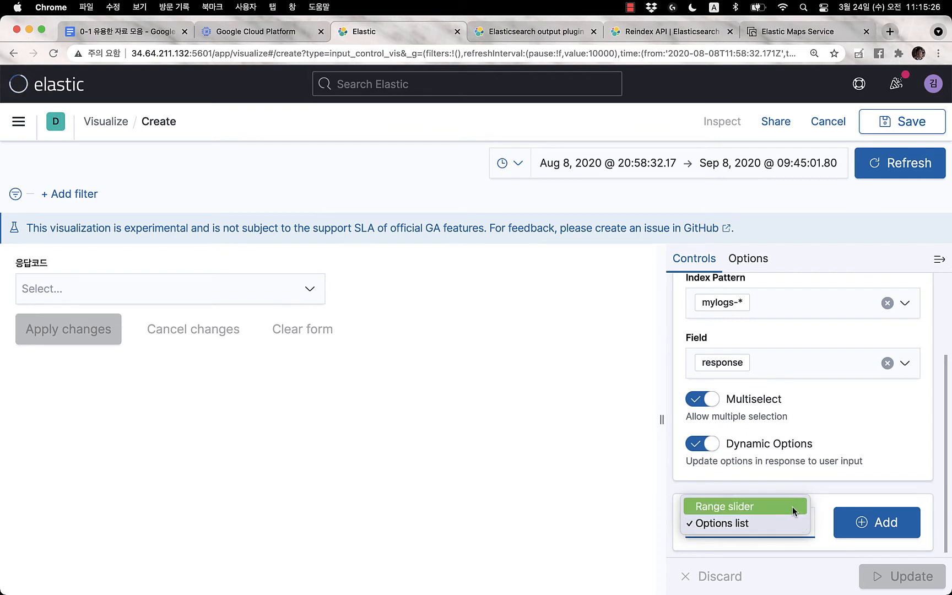
pyautogui.click(790, 521)
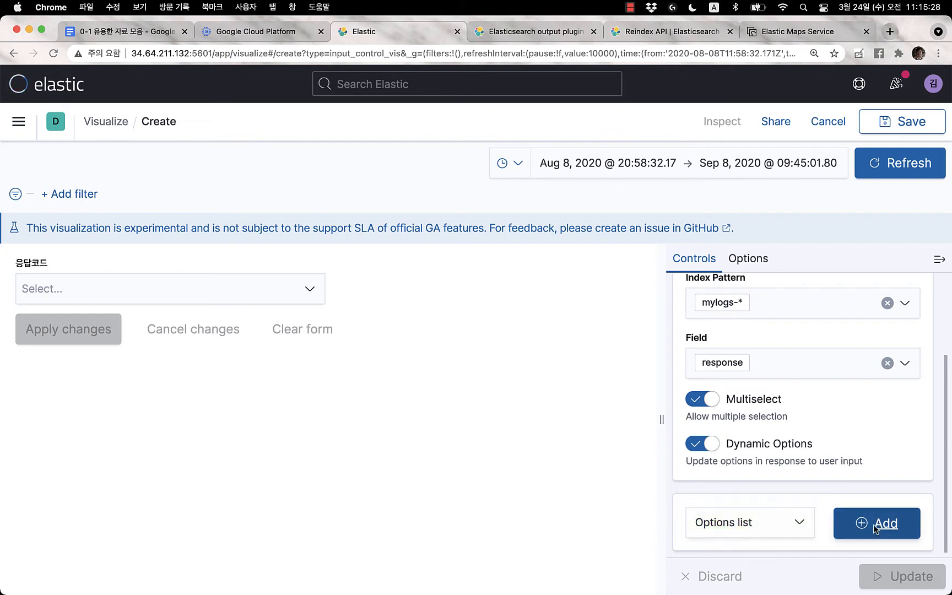
pyautogui.click(878, 523)
pyautogui.scroll(-3, 808, 536)
pyautogui.click(812, 431)
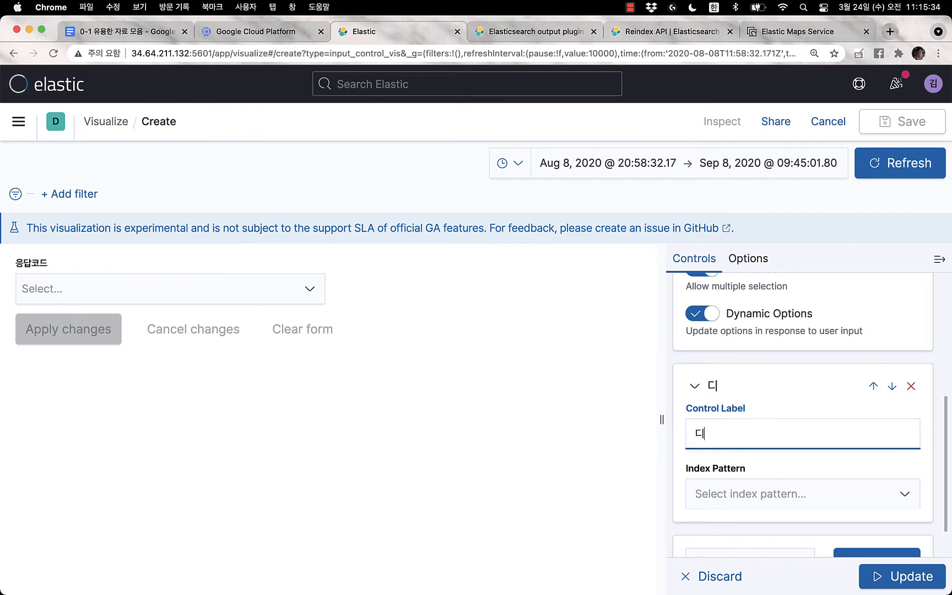
# Set the 디바이스 control's index pattern to mylogs-* and its field to useragent.device
pyautogui.click(814, 495)
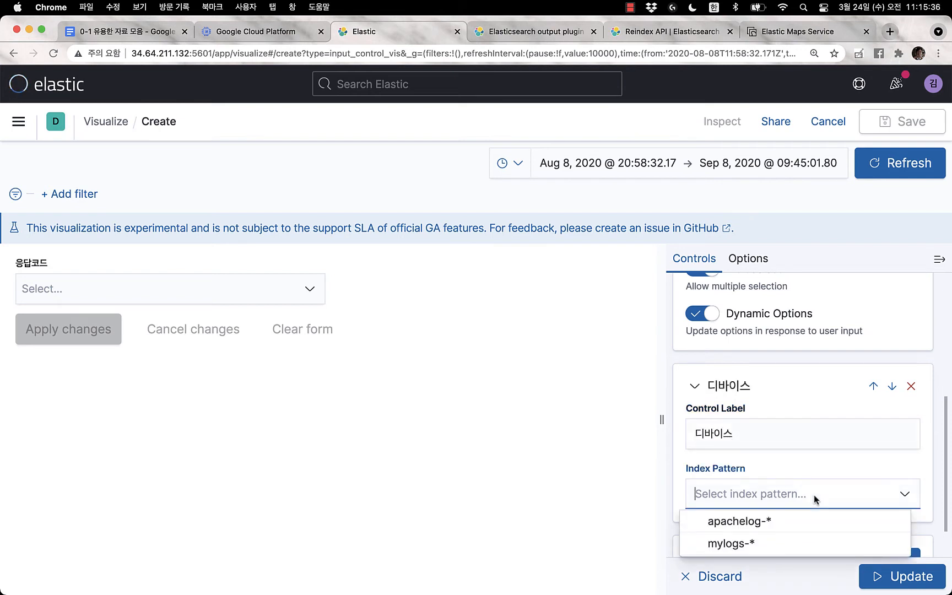
pyautogui.click(718, 551)
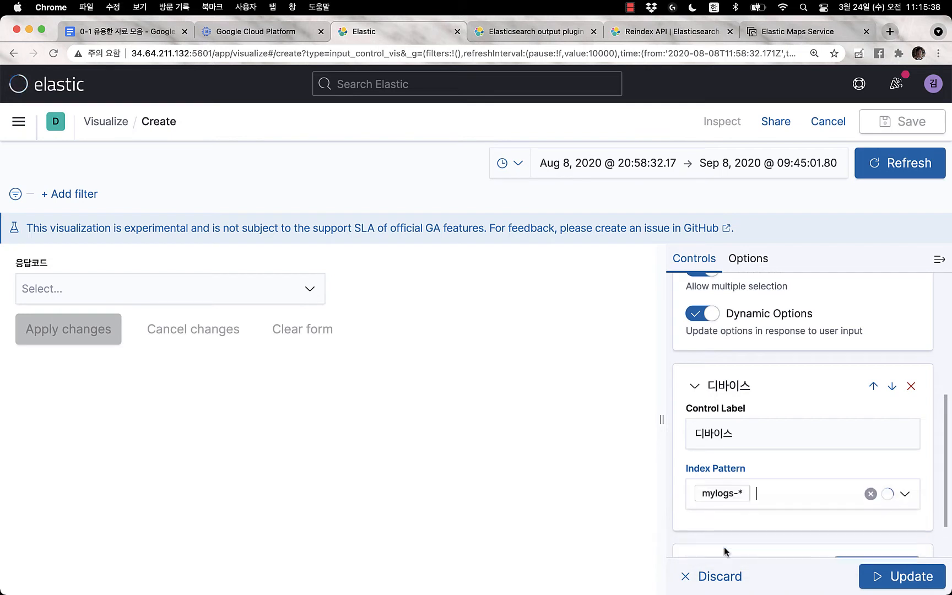
pyautogui.scroll(-3, 724, 547)
pyautogui.click(741, 461)
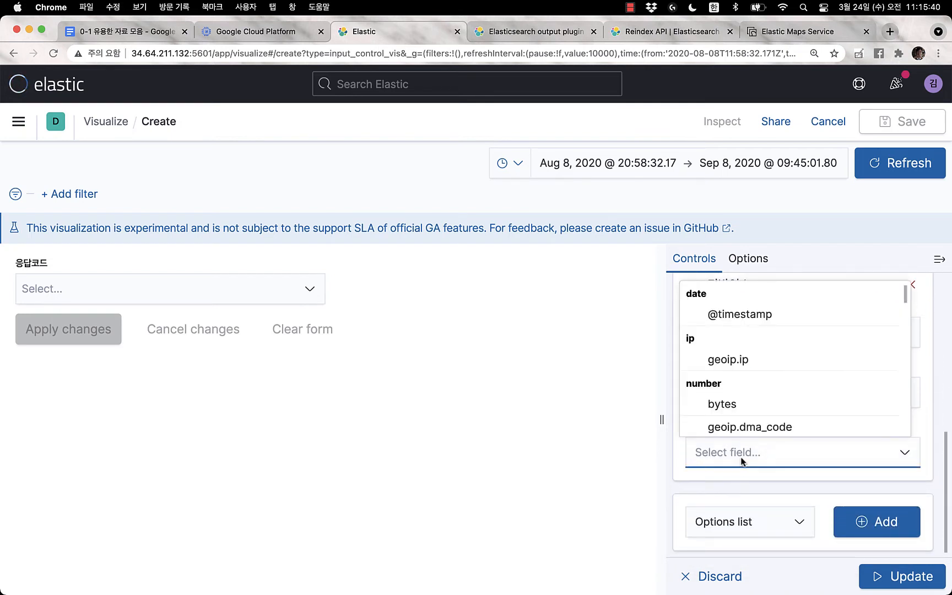
pyautogui.write('devic')
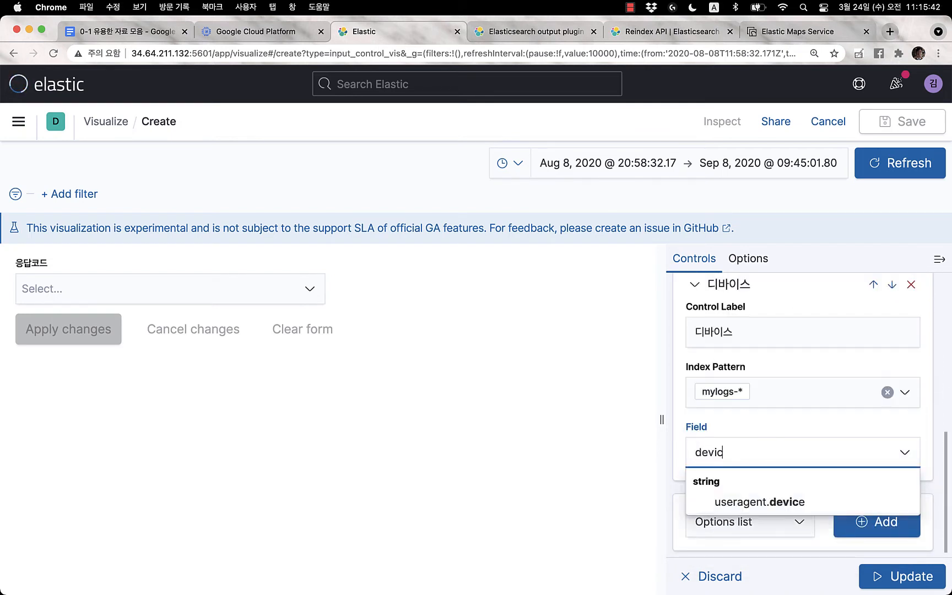
pyautogui.click(774, 506)
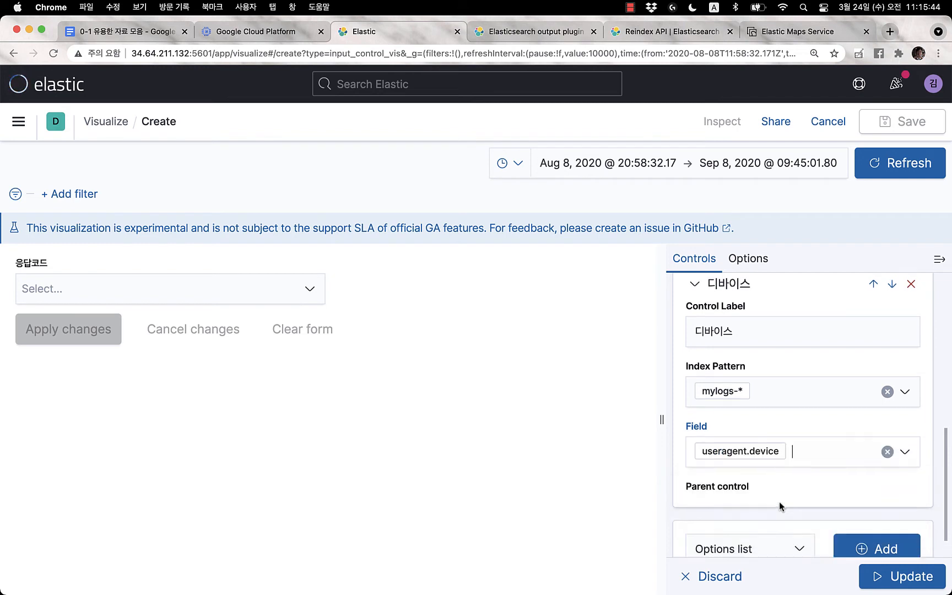
# Update the preview with the 디바이스 control's parent left empty, and look through its device choices without selecting any
pyautogui.scroll(-3, 811, 501)
pyautogui.scroll(-3, 811, 502)
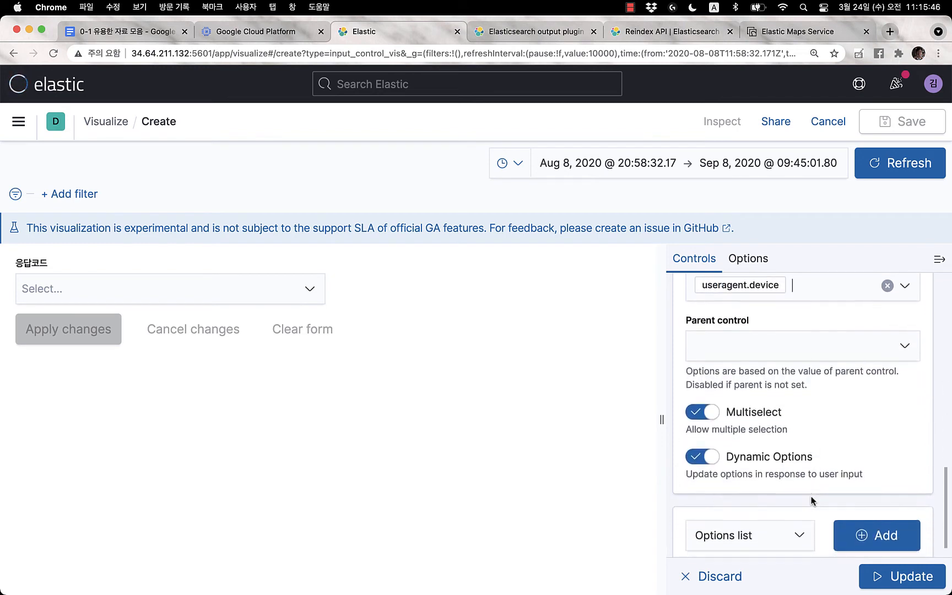
pyautogui.click(905, 344)
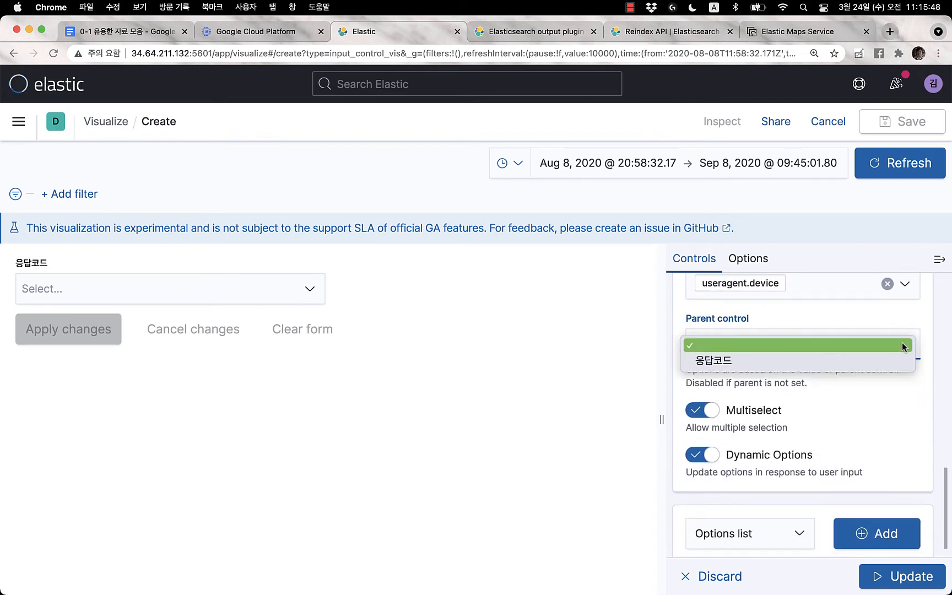
pyautogui.click(897, 401)
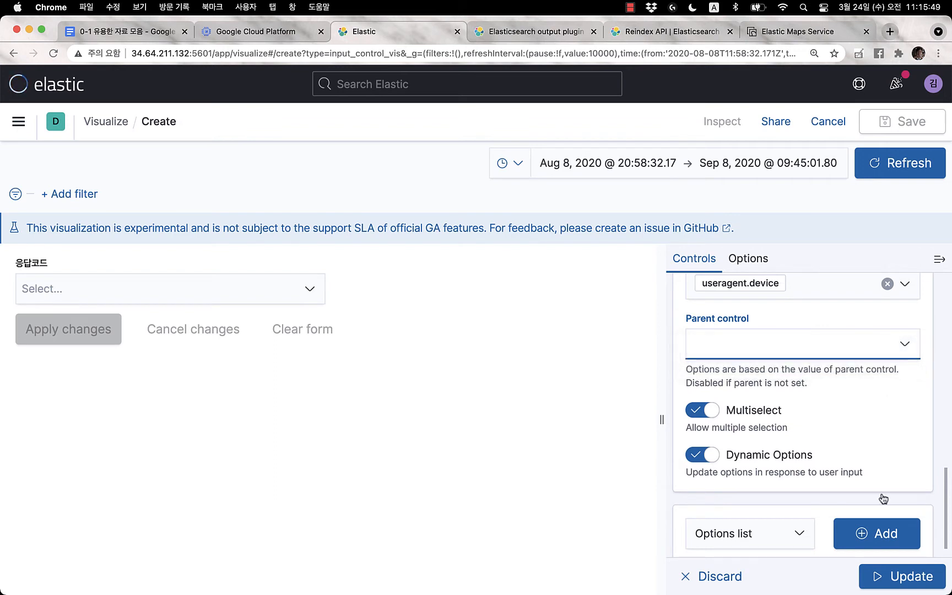
pyautogui.click(874, 577)
pyautogui.click(416, 287)
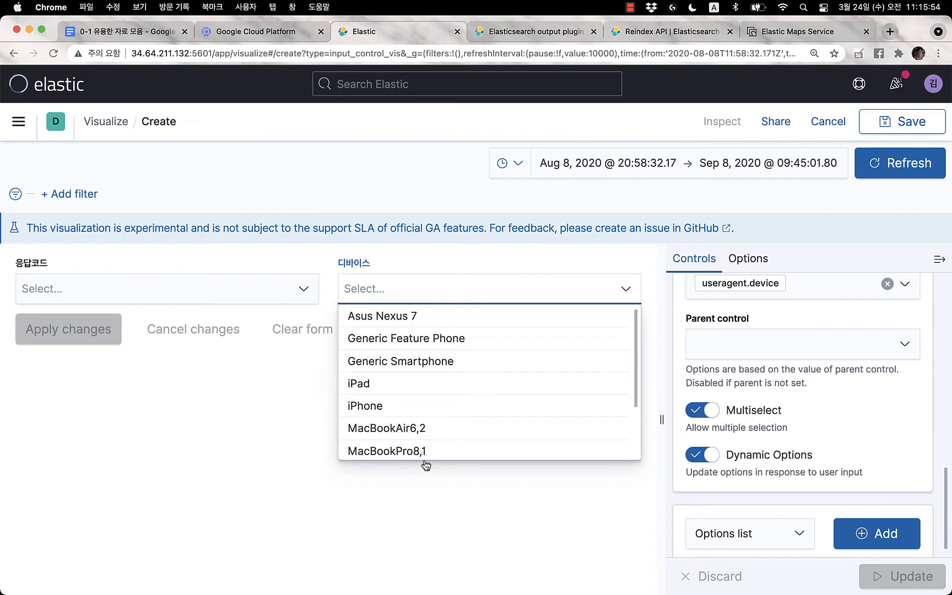
pyautogui.scroll(-3, 428, 449)
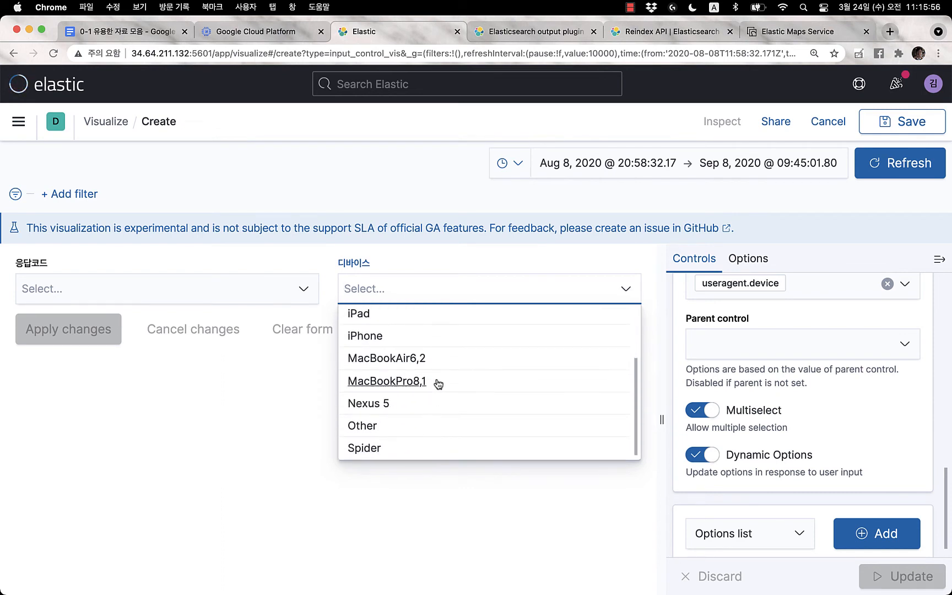
pyautogui.scroll(3, 438, 383)
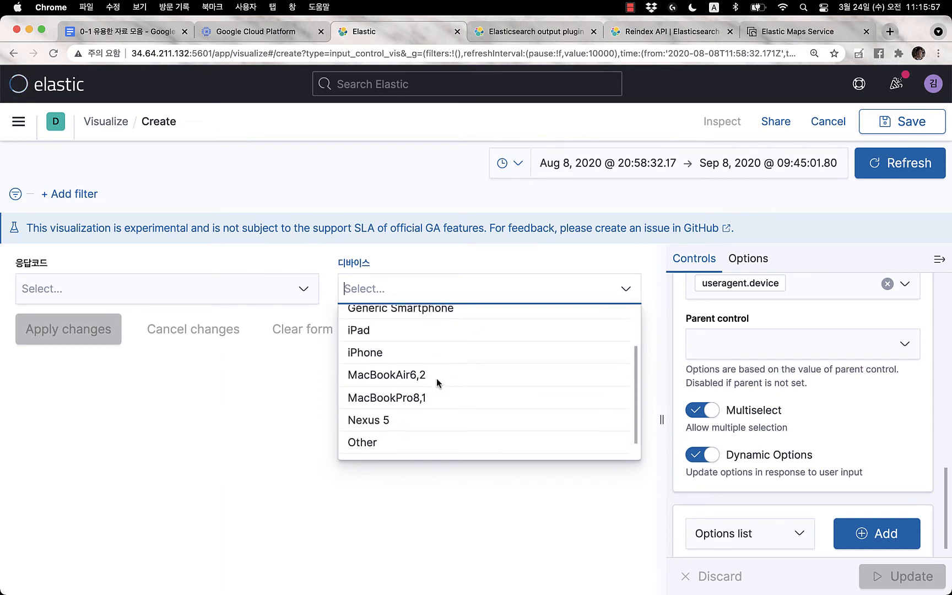
pyautogui.click(465, 550)
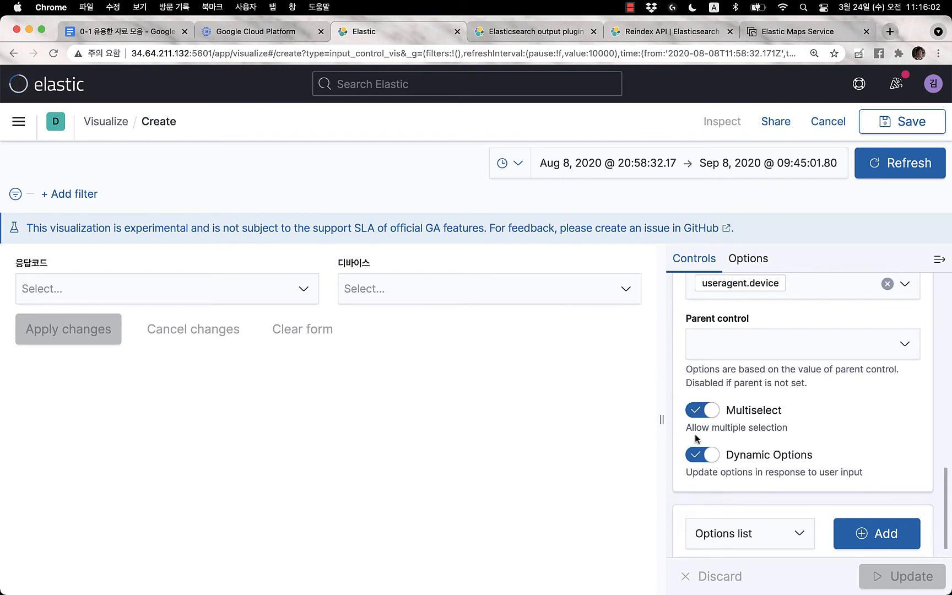
# Add a range slider control after the 디바이스 options list
pyautogui.scroll(-1, 696, 439)
pyautogui.click(767, 524)
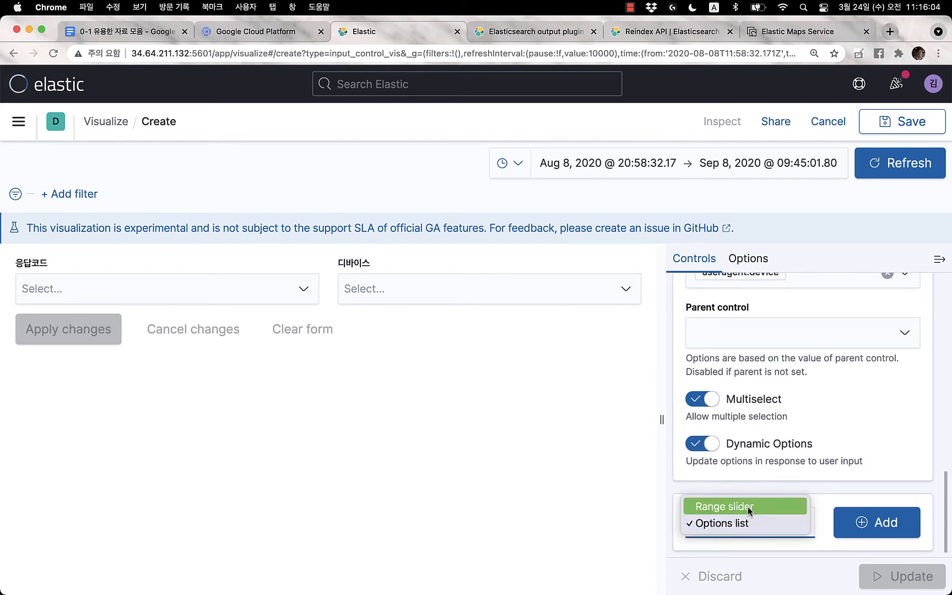
pyautogui.click(747, 506)
pyautogui.click(873, 528)
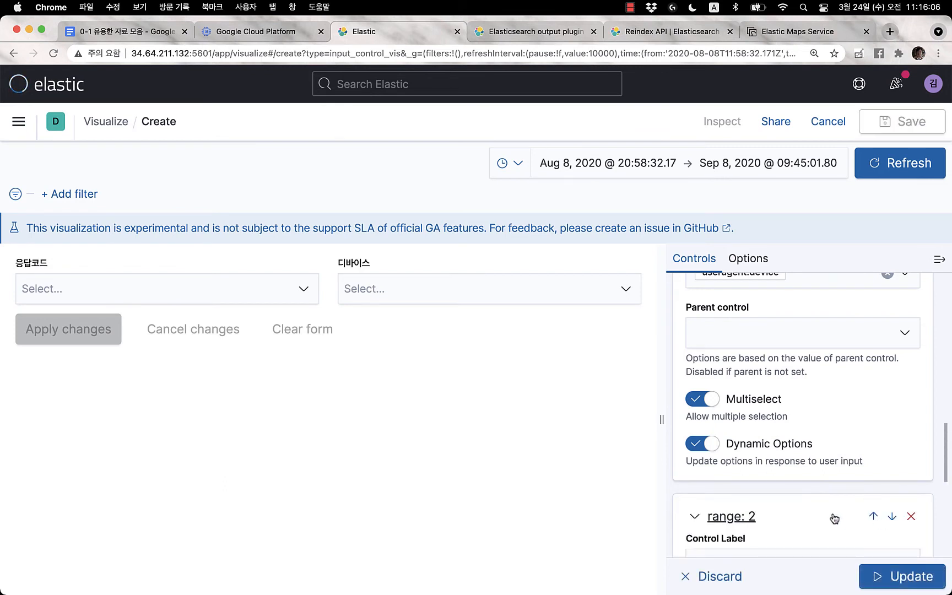
# Set the range slider's index pattern to mylogs-* and its field to bytes
pyautogui.scroll(-3, 833, 516)
pyautogui.click(792, 514)
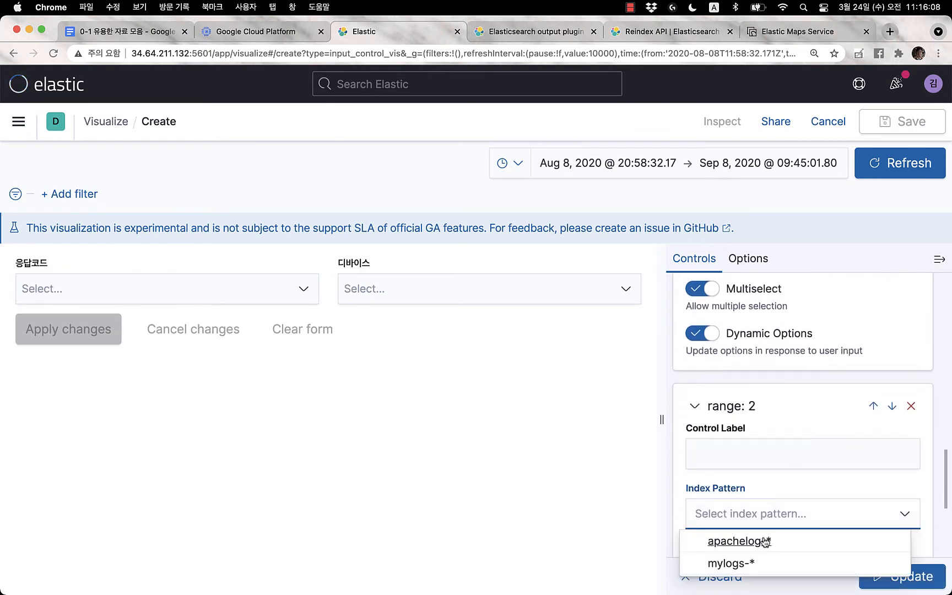
pyautogui.click(731, 564)
pyautogui.scroll(-2, 774, 499)
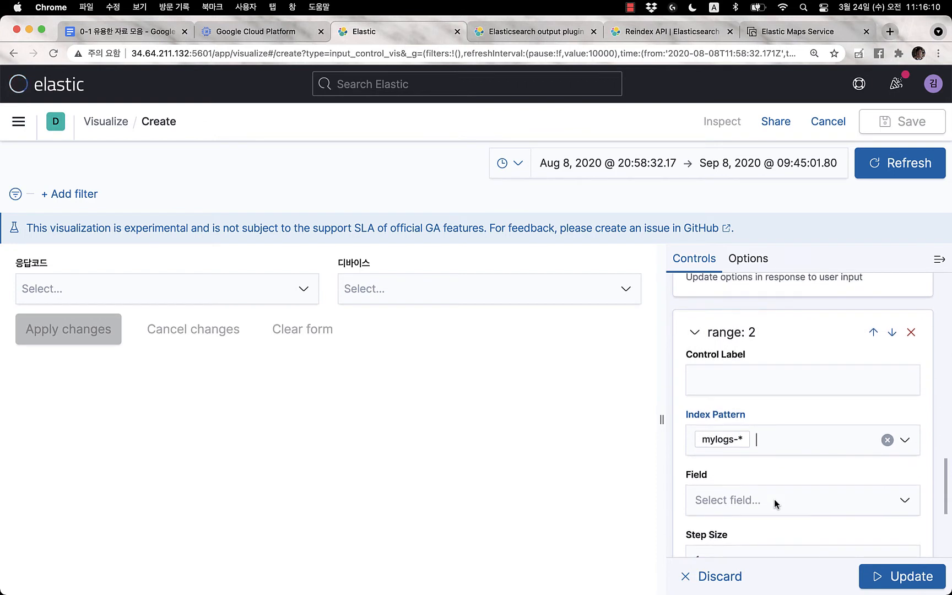
pyautogui.click(775, 500)
pyautogui.click(725, 401)
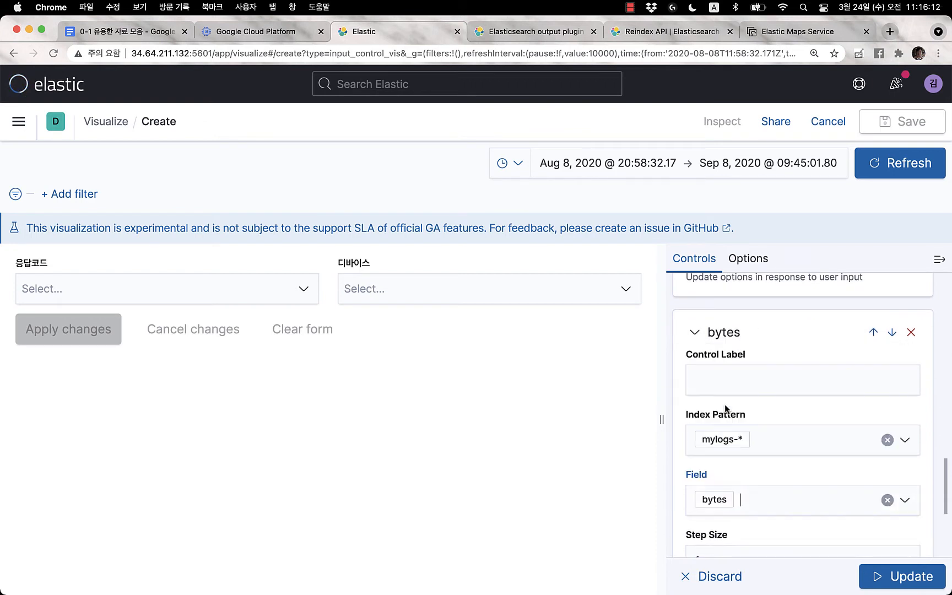
# Label the bytes range slider 바이트 값 and update the visualization preview
pyautogui.click(749, 389)
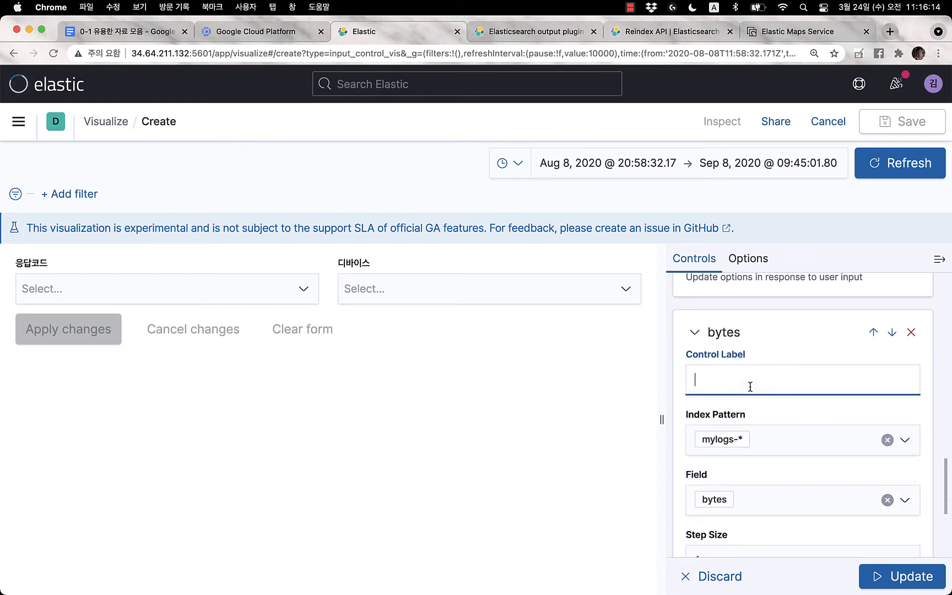
pyautogui.write('qk')
pyautogui.hotkey('ctrl', 'space')
pyautogui.write('배')
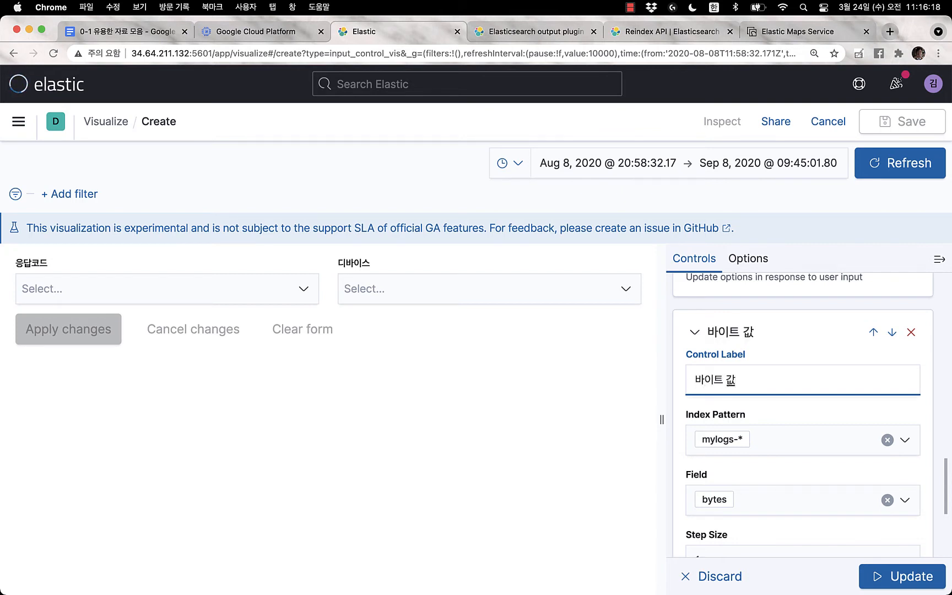
pyautogui.click(898, 587)
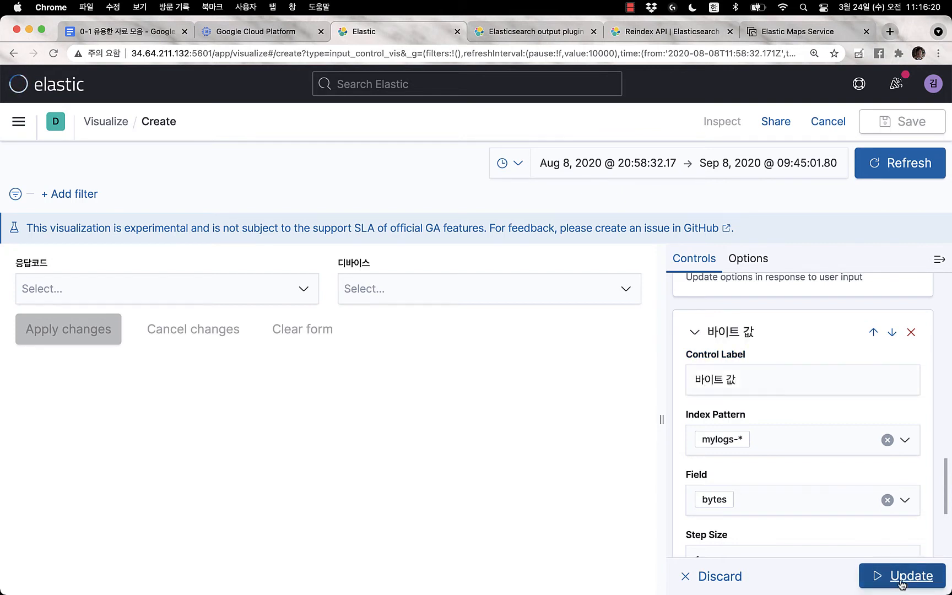
pyautogui.click(902, 583)
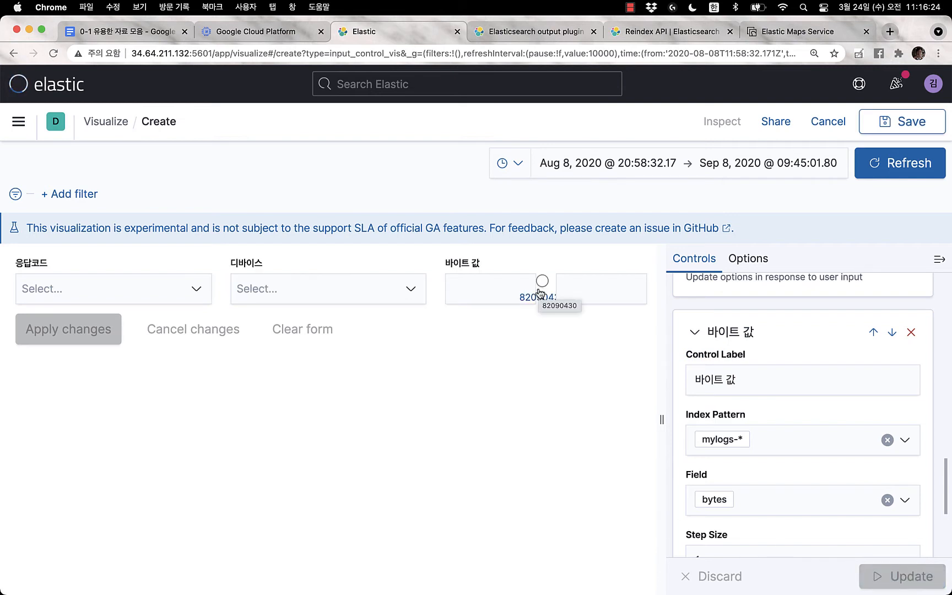
# Save the visualization with the title 실습 : 컨트롤 and return to the dashboard
pyautogui.click(897, 125)
pyautogui.write('시ㄹ습')
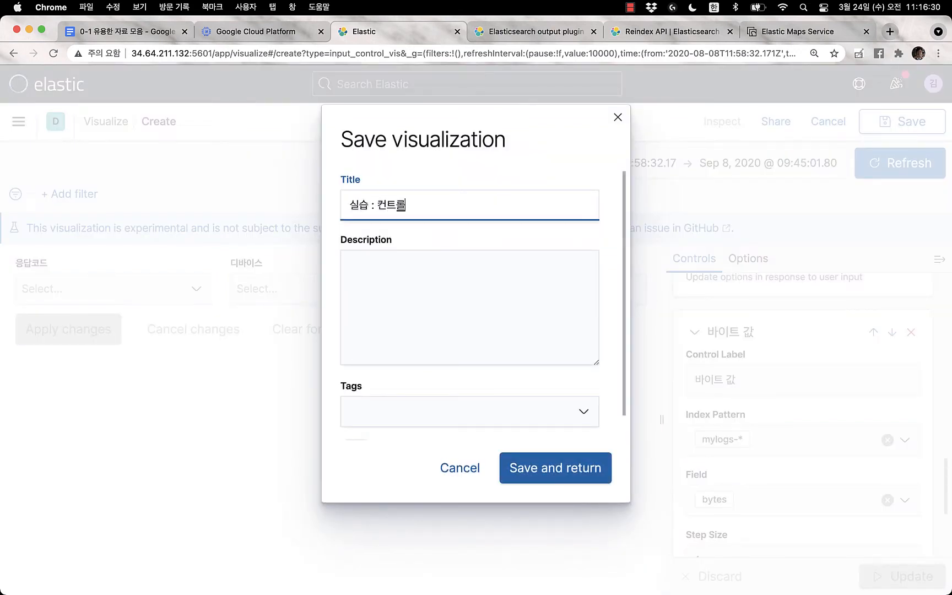
pyautogui.click(575, 468)
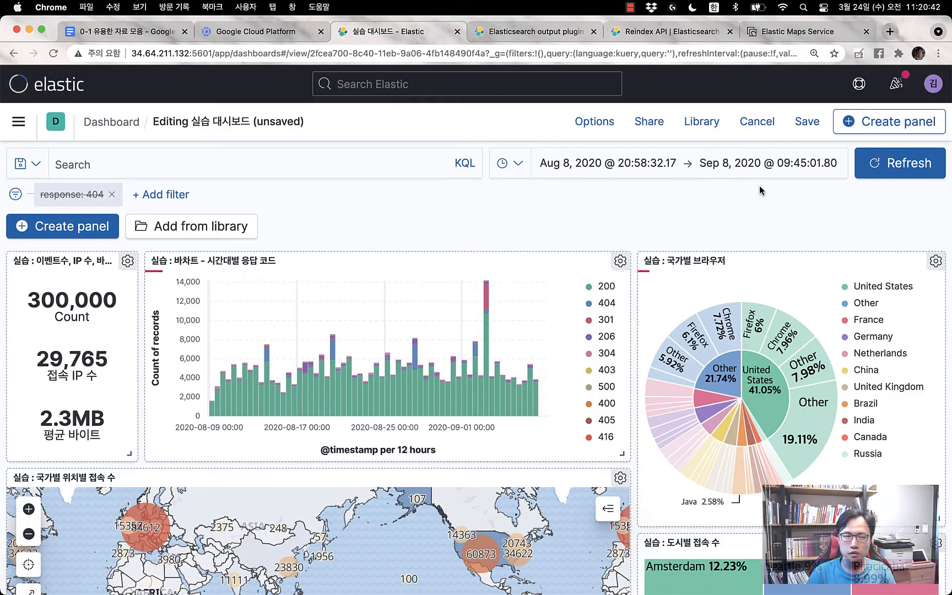
# Shrink the 실습 : 컨트롤 panel and move it up to the first row of the dashboard
pyautogui.scroll(-10, 759, 186)
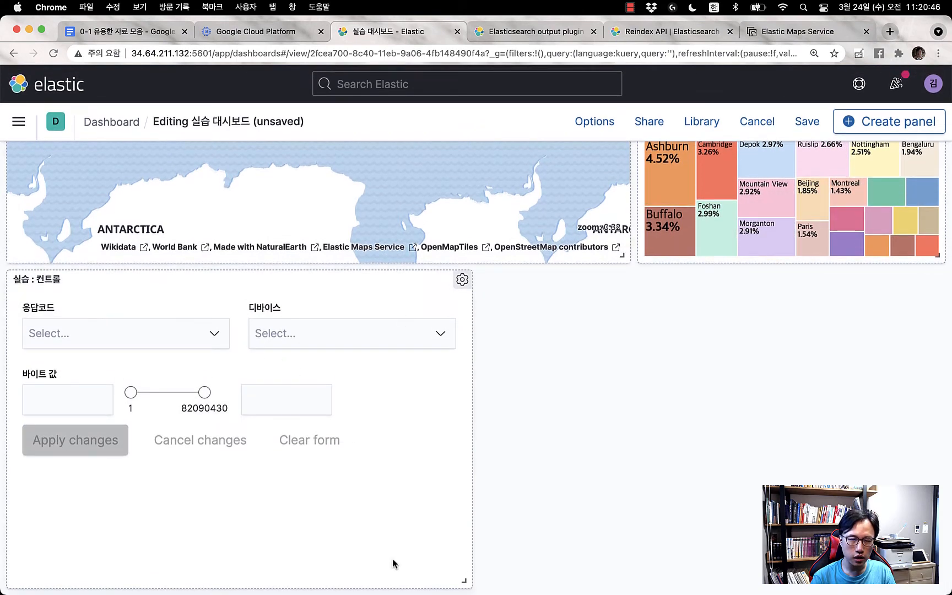
pyautogui.moveTo(453, 578); pyautogui.dragTo(334, 498)
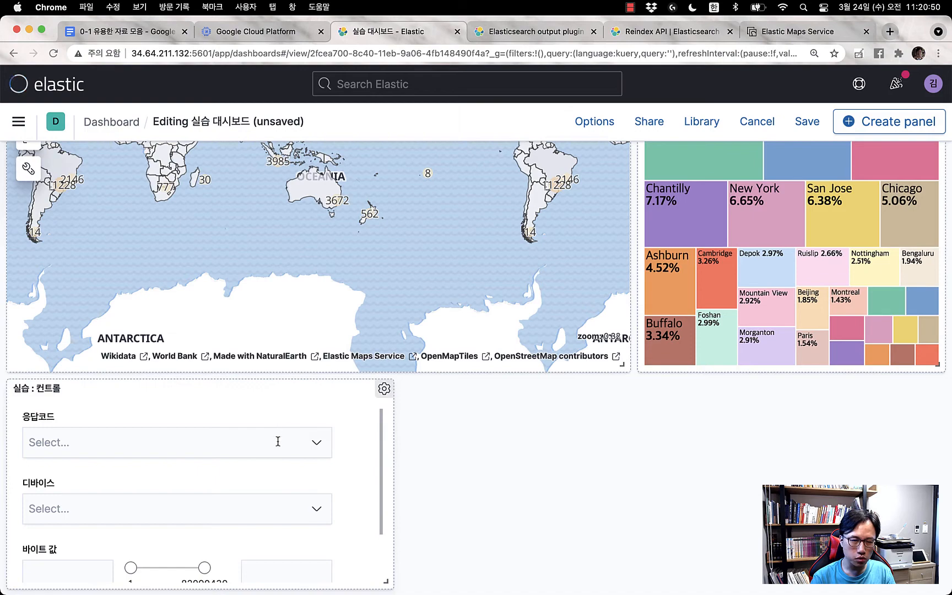
pyautogui.moveTo(319, 390); pyautogui.dragTo(631, 142)
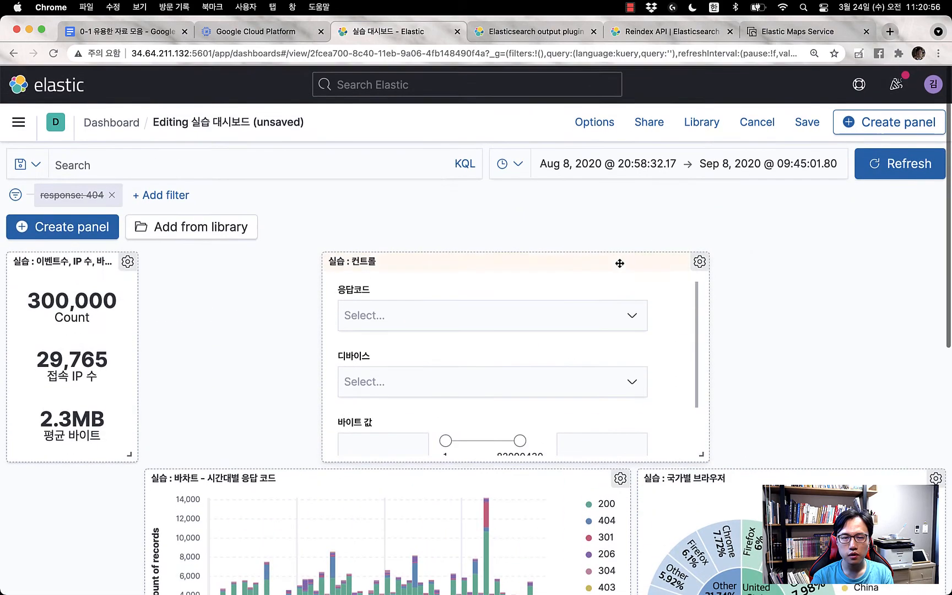
# Open the 실습 : 컨트롤 visualization for editing, review its filter update, time filter and pinning options, and return without changes
pyautogui.click(700, 262)
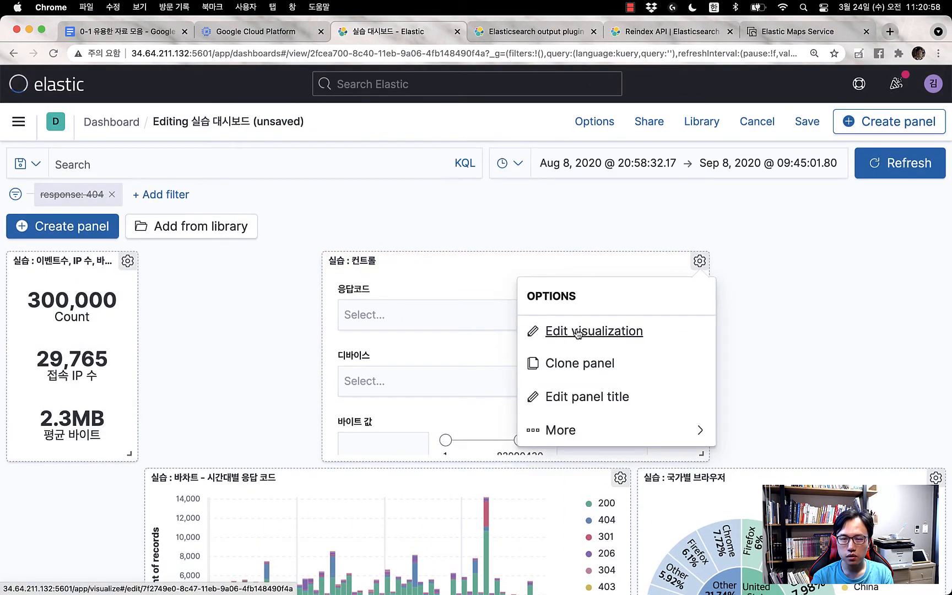
pyautogui.click(594, 331)
pyautogui.click(756, 265)
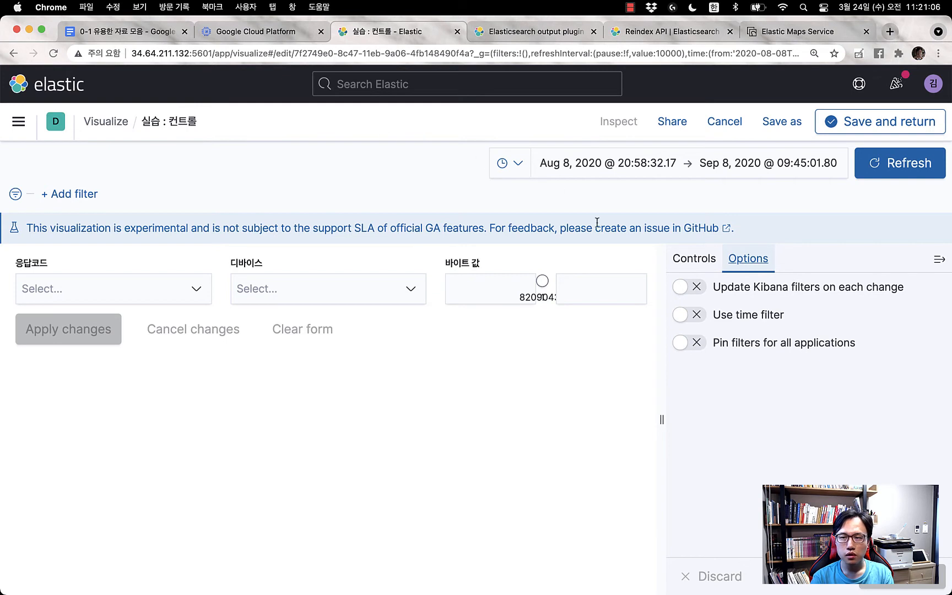
pyautogui.click(735, 124)
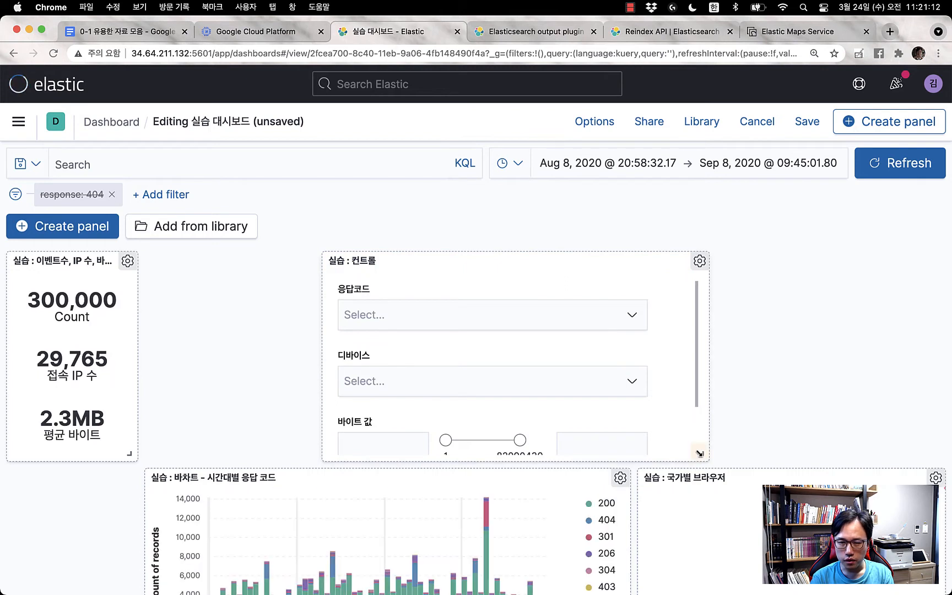
# Fit the 실습 : 컨트롤 panel between the event count metrics and the 국가별 브라우저 panel, matching the metrics panel's height
pyautogui.moveTo(701, 453); pyautogui.dragTo(621, 555)
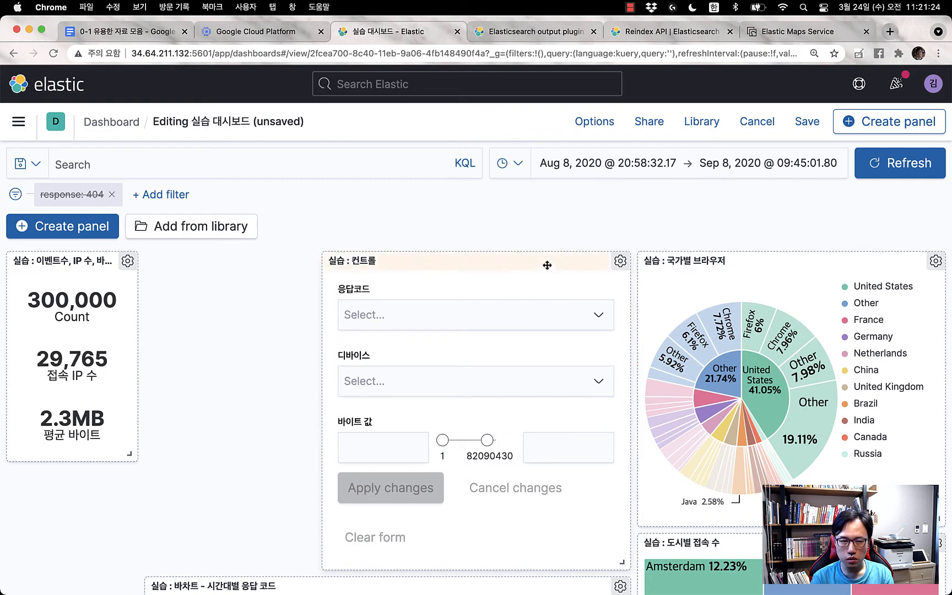
pyautogui.moveTo(547, 265); pyautogui.dragTo(374, 261)
pyautogui.moveTo(448, 558); pyautogui.dragTo(625, 427)
# Move the response code bar chart against the dashboard's left edge and widen it to the full width of the map panel below
pyautogui.scroll(-5, 633, 489)
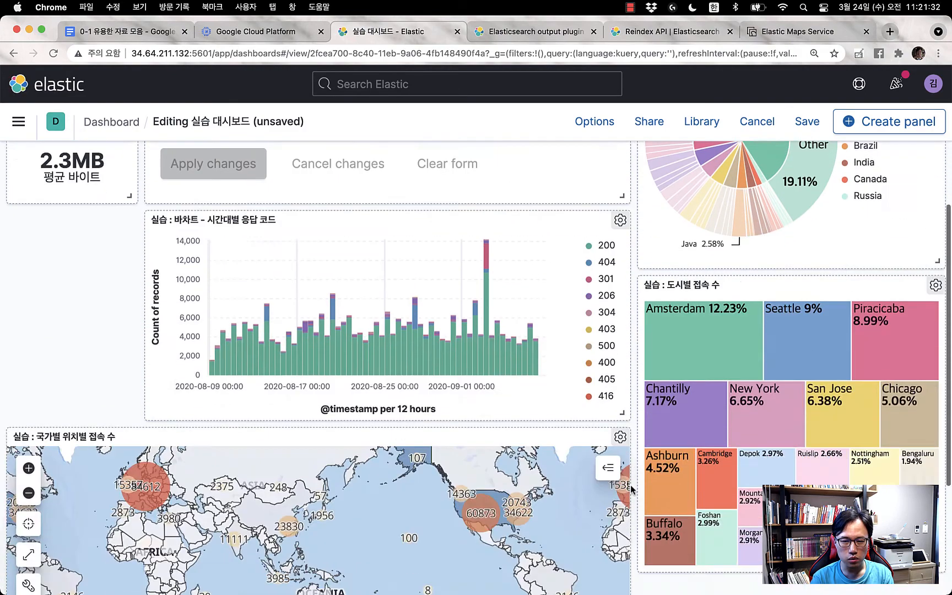
pyautogui.scroll(3, 474, 352)
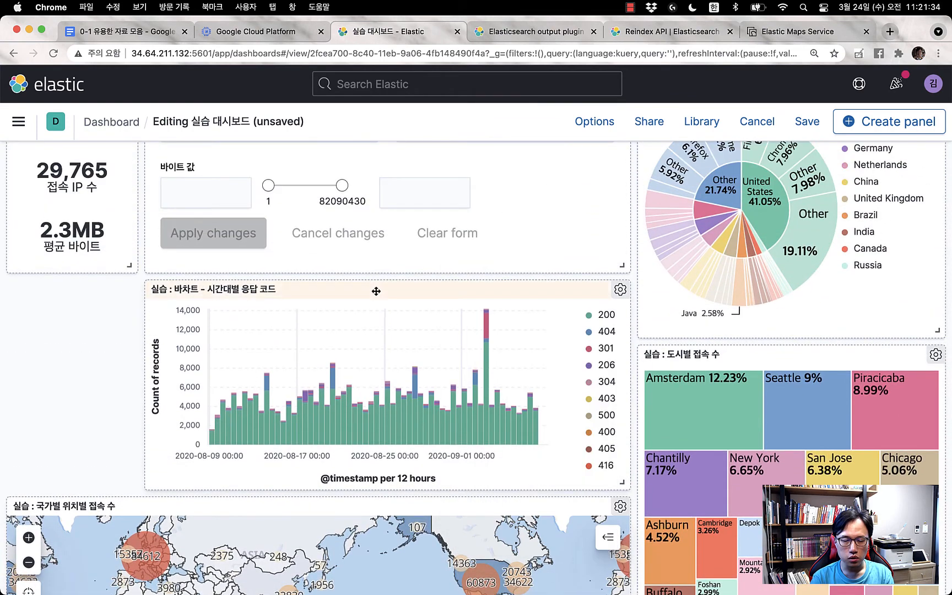
pyautogui.moveTo(375, 291); pyautogui.dragTo(243, 288)
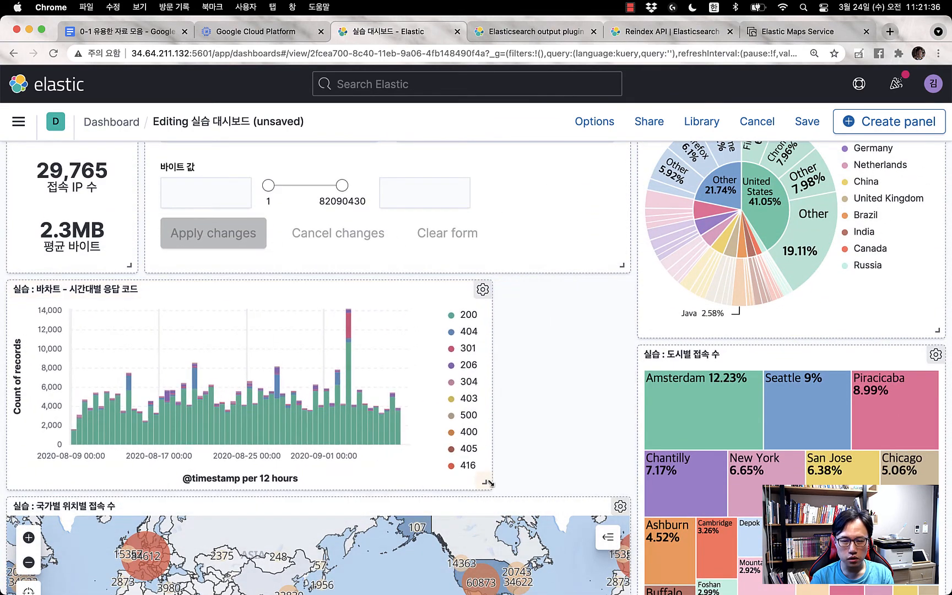
pyautogui.moveTo(489, 484); pyautogui.dragTo(628, 485)
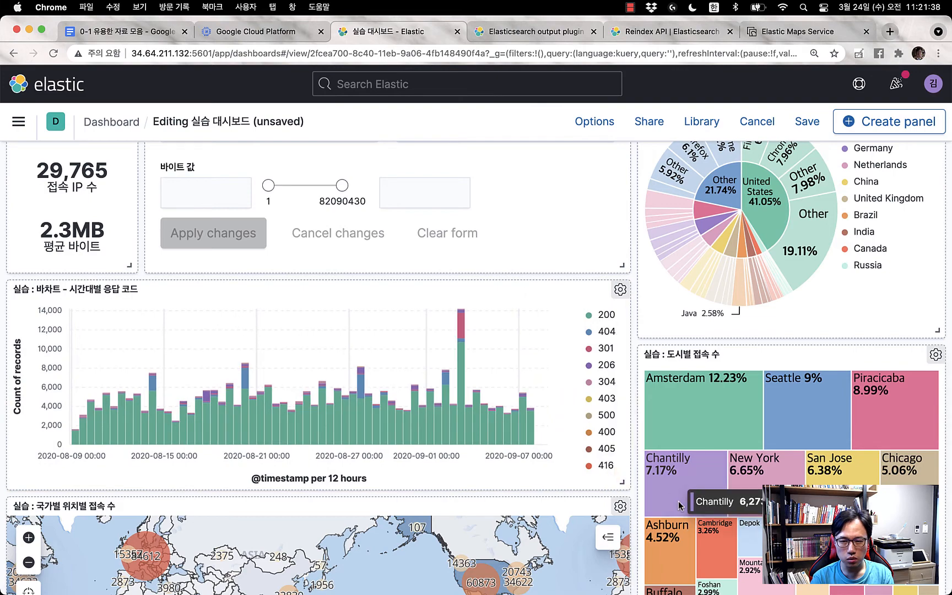
# Increase the heights of the 도시별 접속 수 treemap and 국가별 브라우저 panels to fill the column down to the map's bottom edge
pyautogui.scroll(-5, 679, 505)
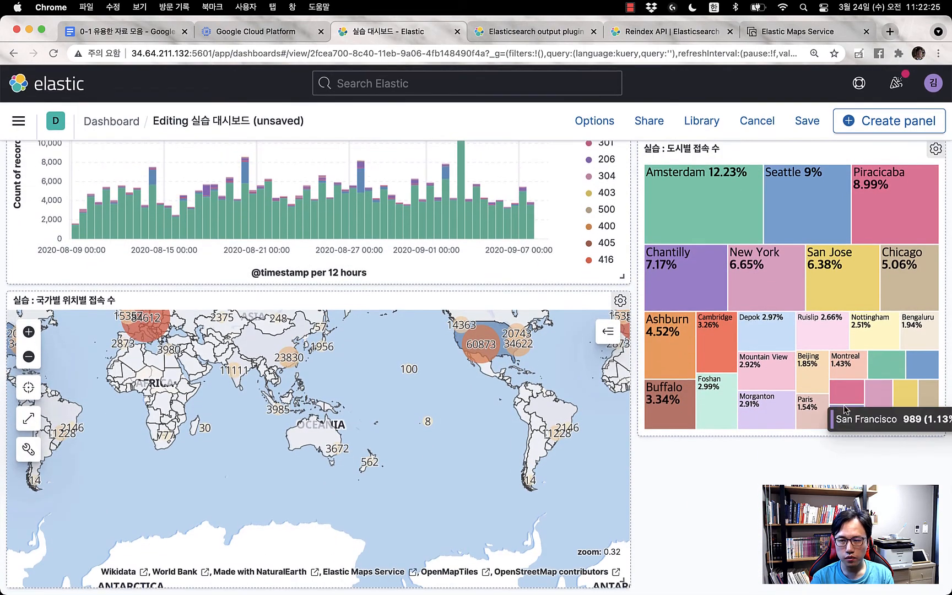
pyautogui.moveTo(930, 434); pyautogui.dragTo(930, 517)
pyautogui.scroll(1, 926, 474)
pyautogui.scroll(5, 925, 474)
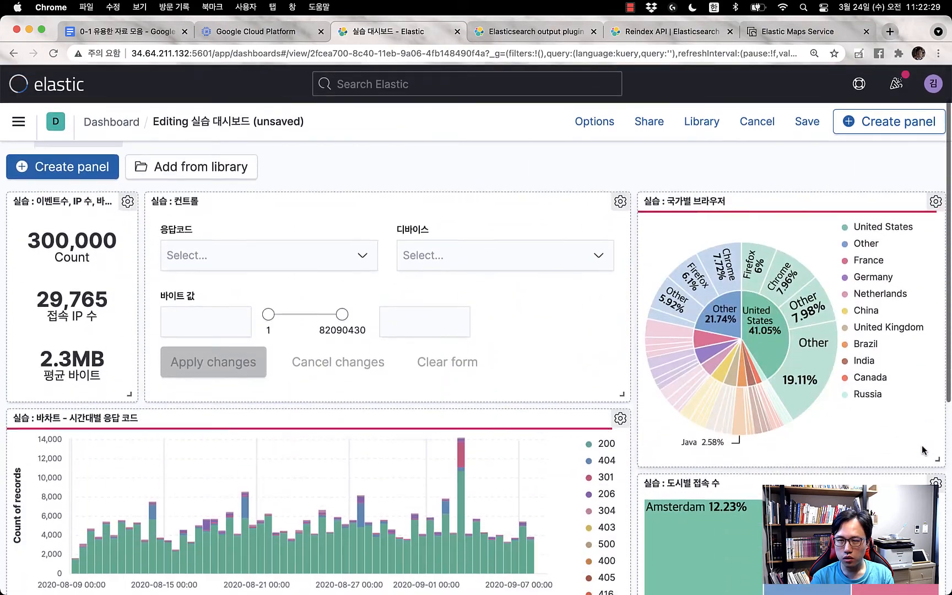
pyautogui.scroll(-5, 919, 417)
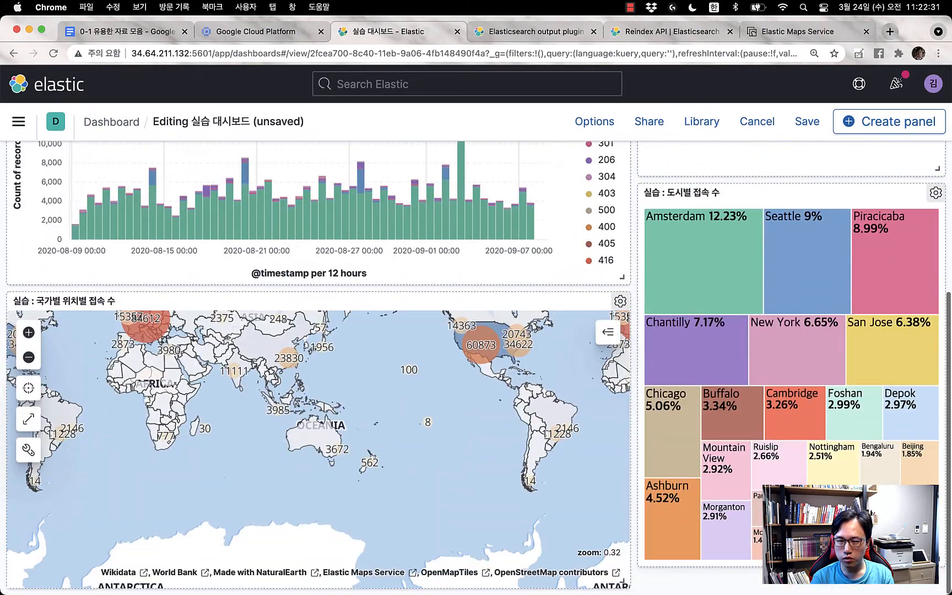
pyautogui.scroll(2, 919, 417)
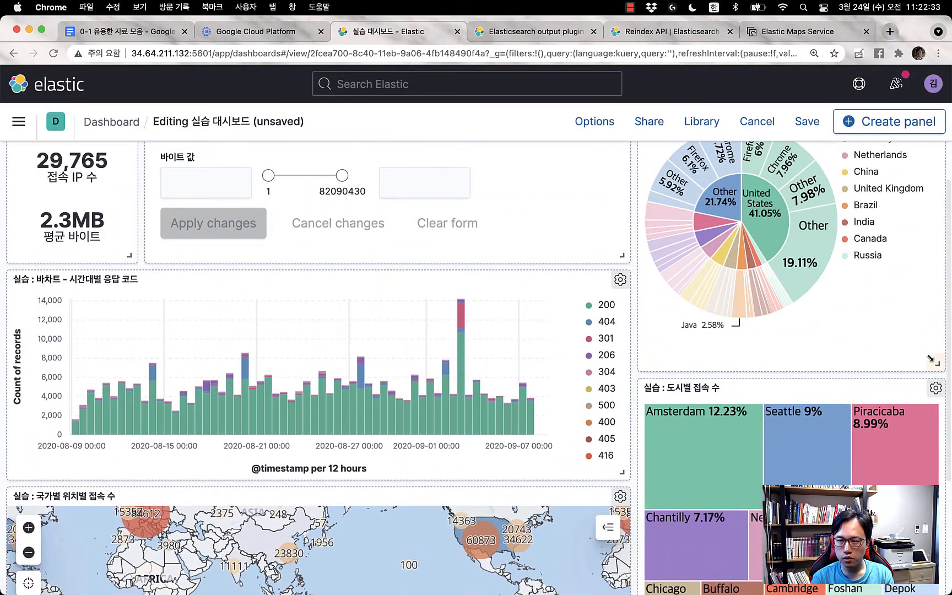
pyautogui.moveTo(933, 360); pyautogui.dragTo(931, 380)
pyautogui.scroll(-4, 931, 381)
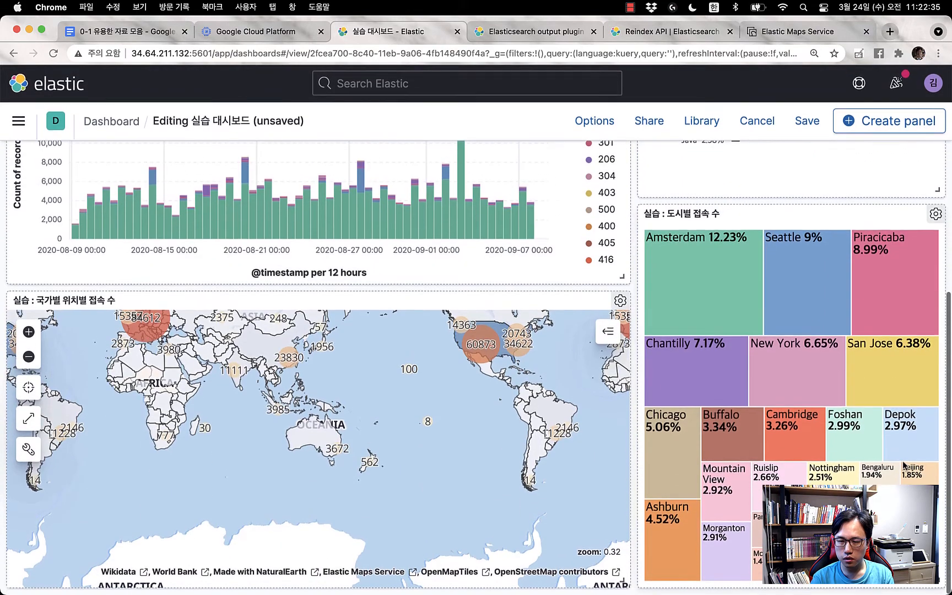
pyautogui.scroll(6, 904, 465)
pyautogui.scroll(2, 904, 465)
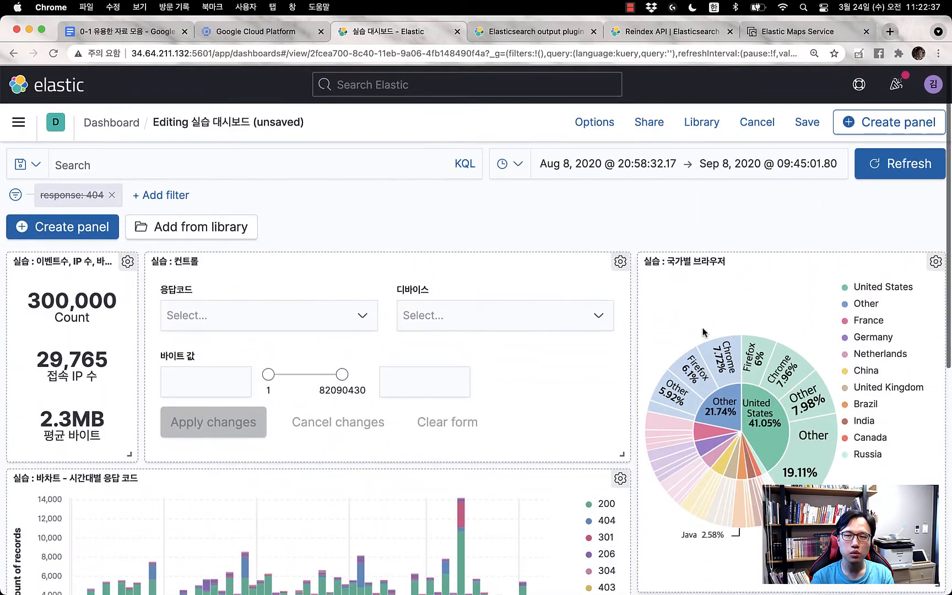
# Save the dashboard with the title 실습 대시보드 and remove the disabled response: 404 filter
pyautogui.click(807, 121)
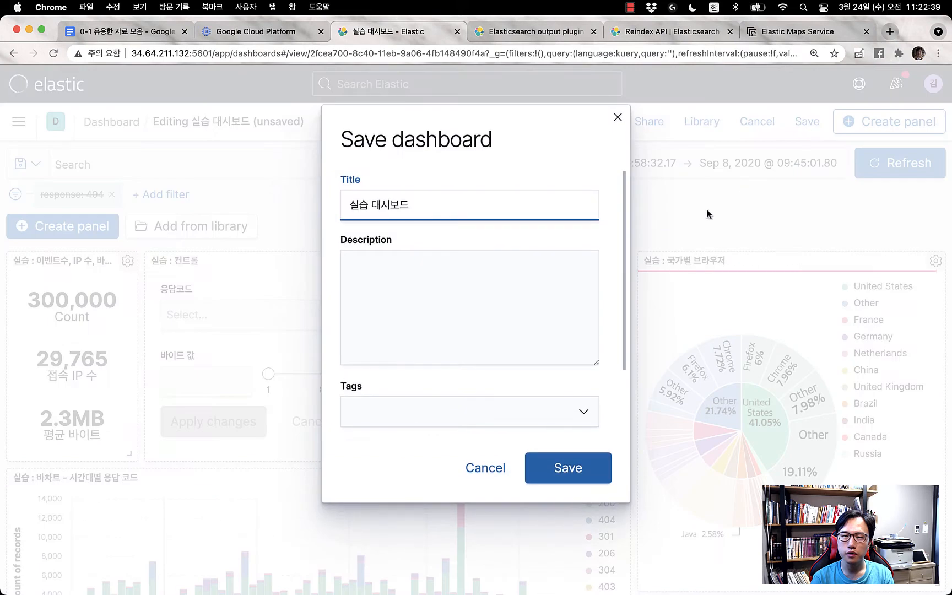
pyautogui.click(573, 469)
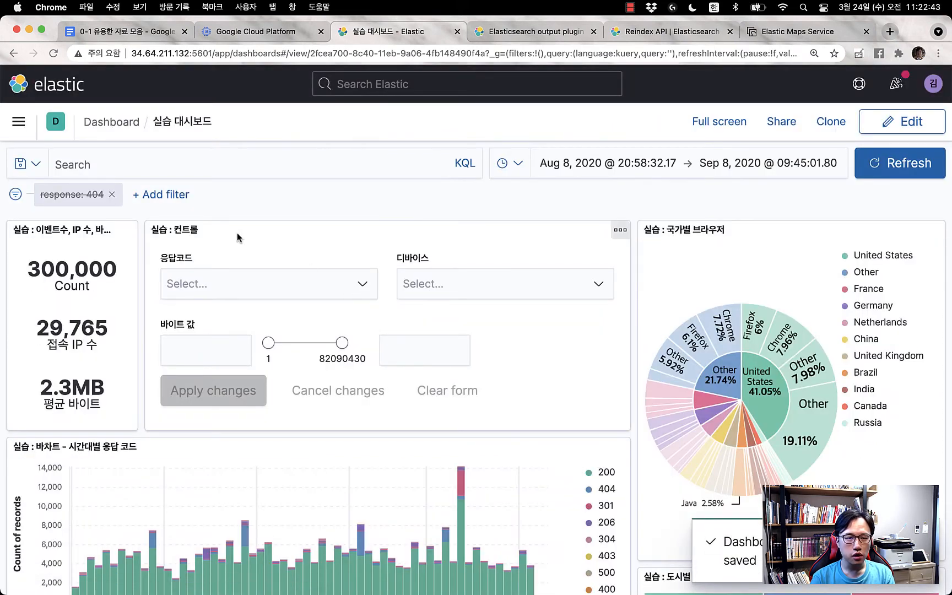
pyautogui.click(113, 195)
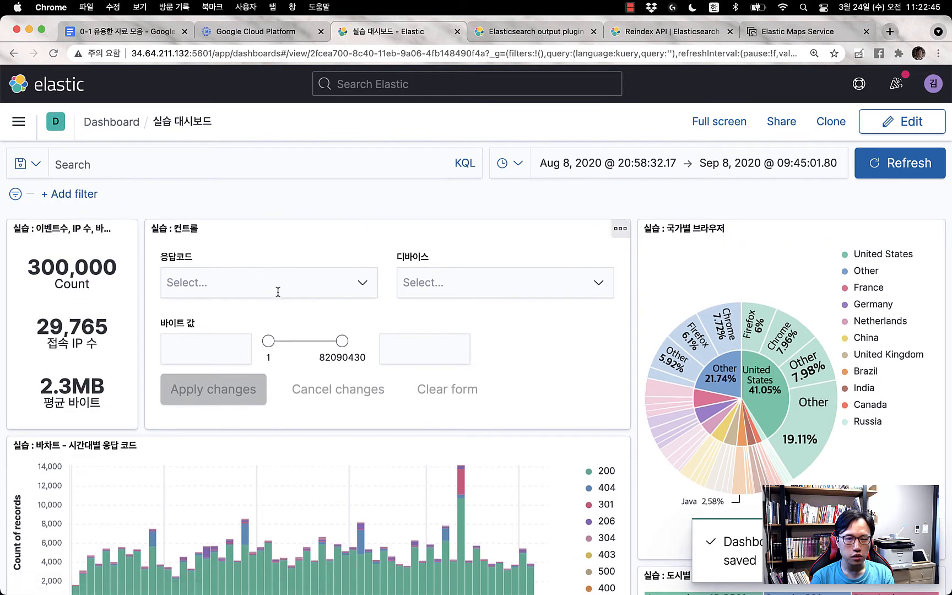
# Filter the dashboard by response codes 400, 403 and 500 using the 응답코드 control
pyautogui.click(307, 283)
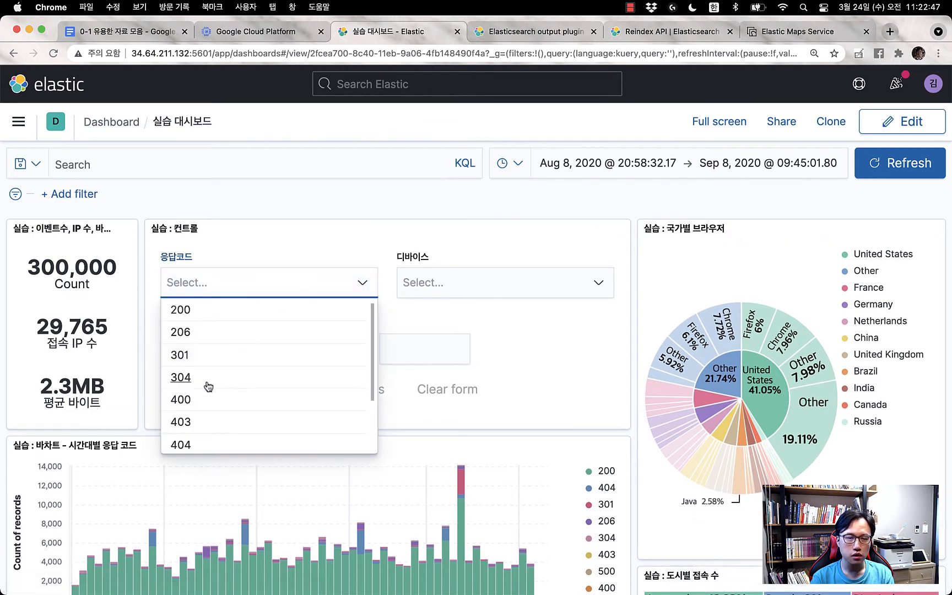
pyautogui.click(185, 400)
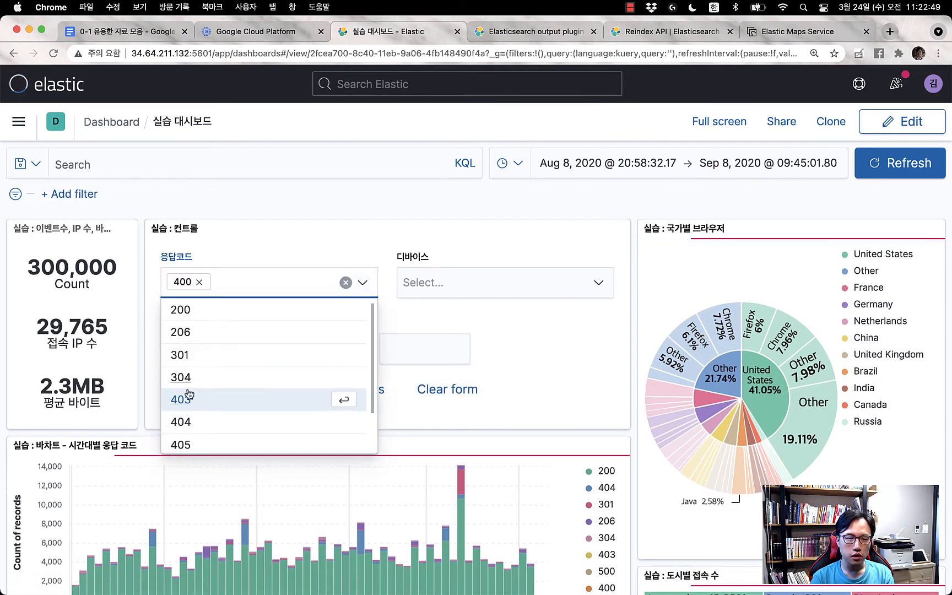
pyautogui.click(186, 408)
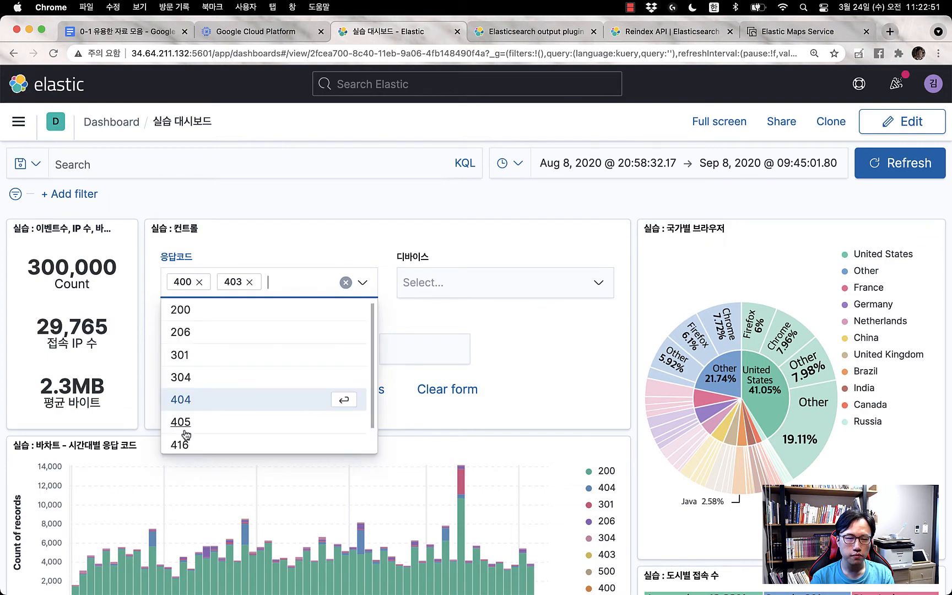
pyautogui.scroll(-1, 209, 383)
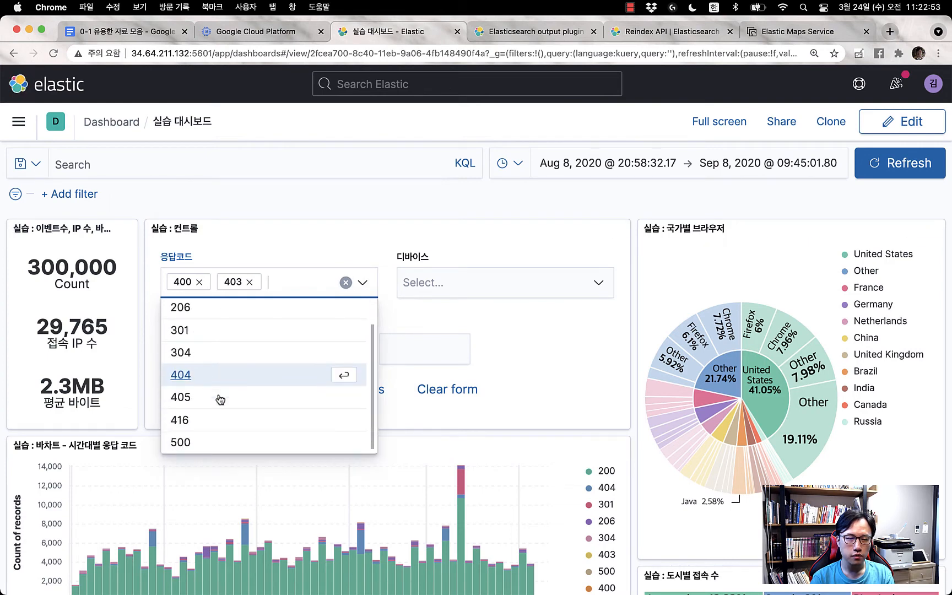
pyautogui.click(189, 442)
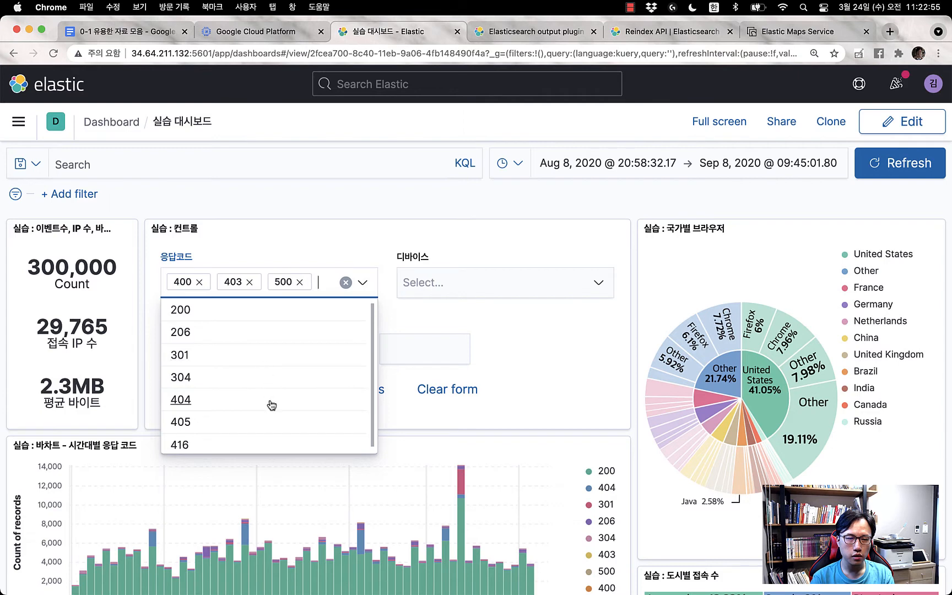
pyautogui.write('5')
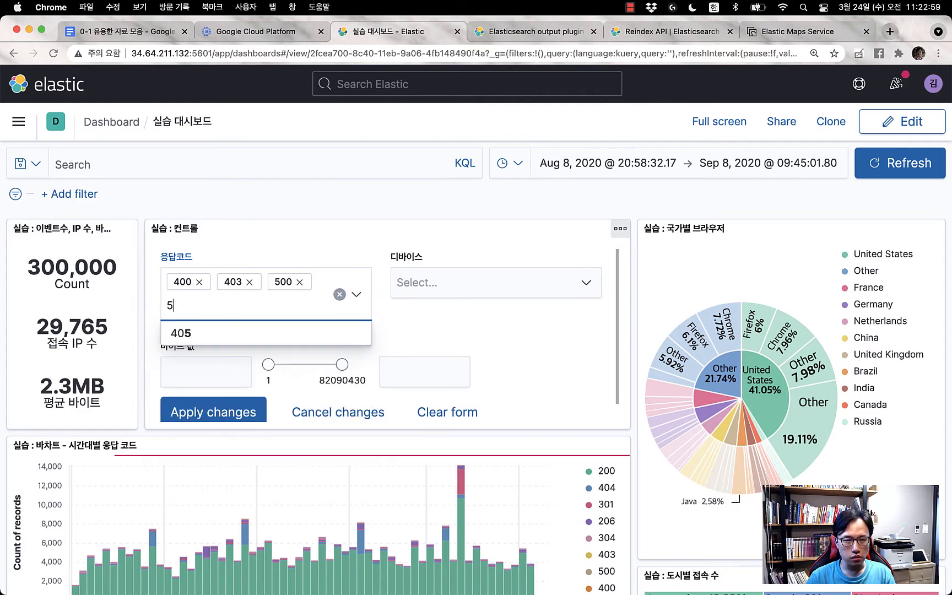
pyautogui.press('BackSpace')
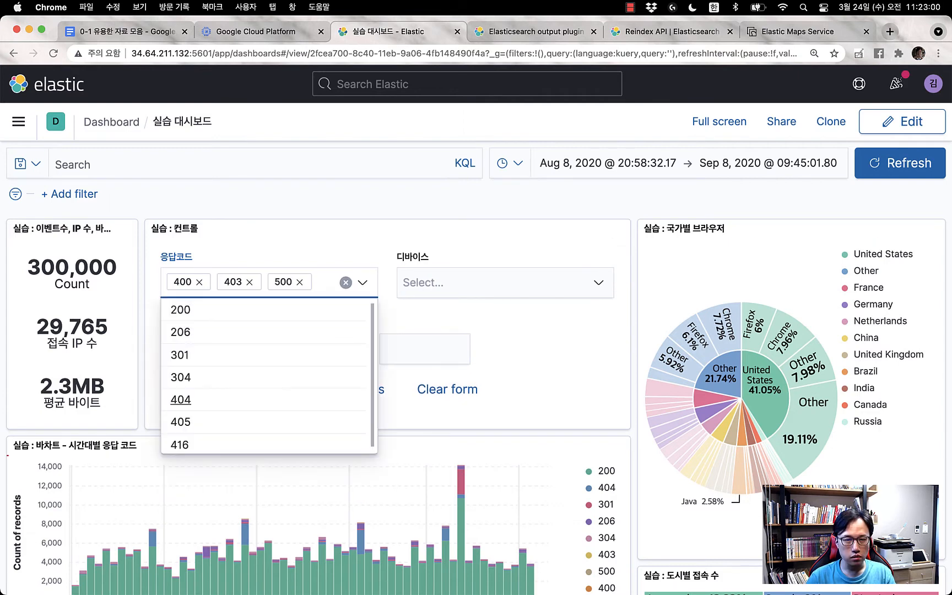
pyautogui.click(333, 248)
pyautogui.click(226, 388)
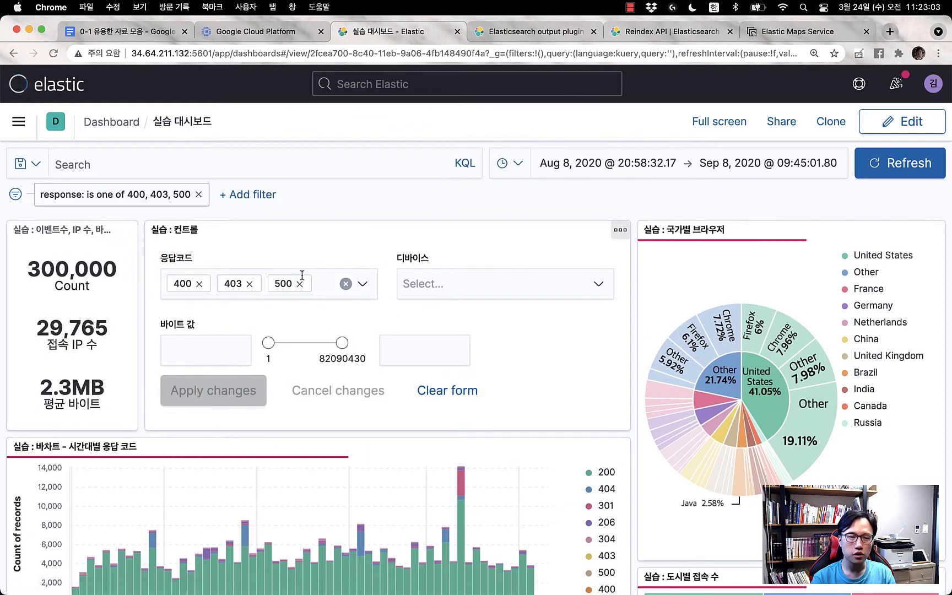
pyautogui.scroll(-3, 400, 481)
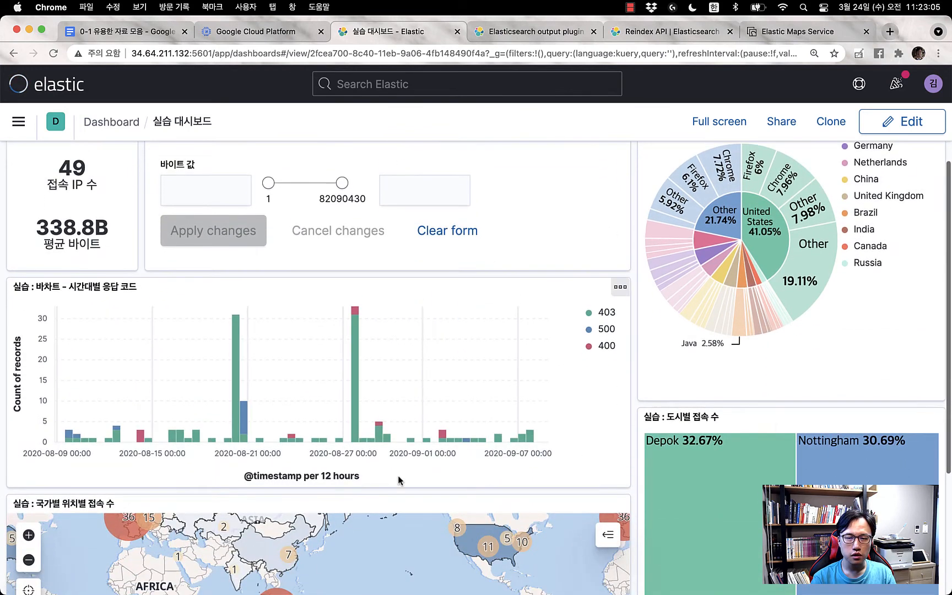
pyautogui.scroll(3, 638, 382)
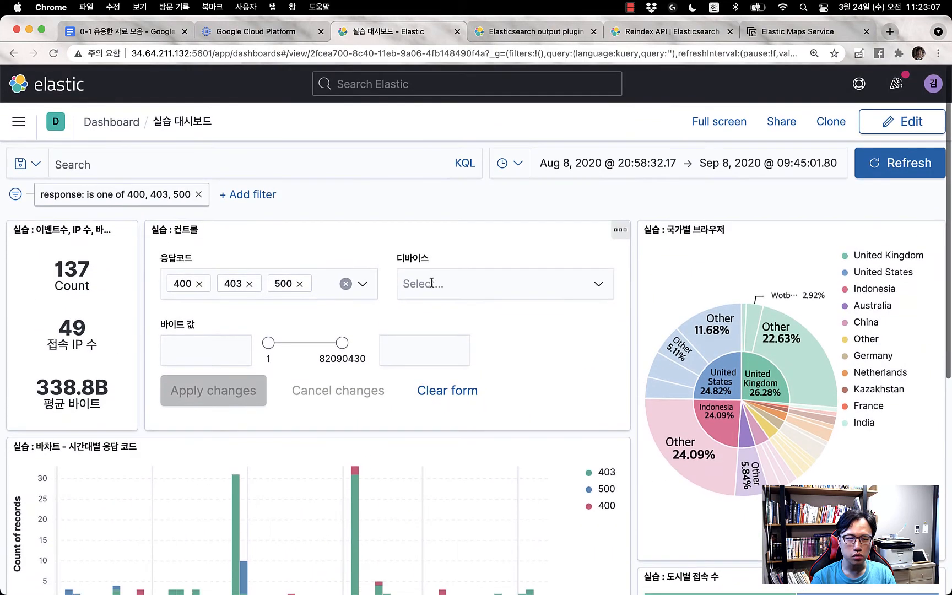
# Remove 500, 403 and 400 from the 응답코드 control's selection
pyautogui.click(300, 284)
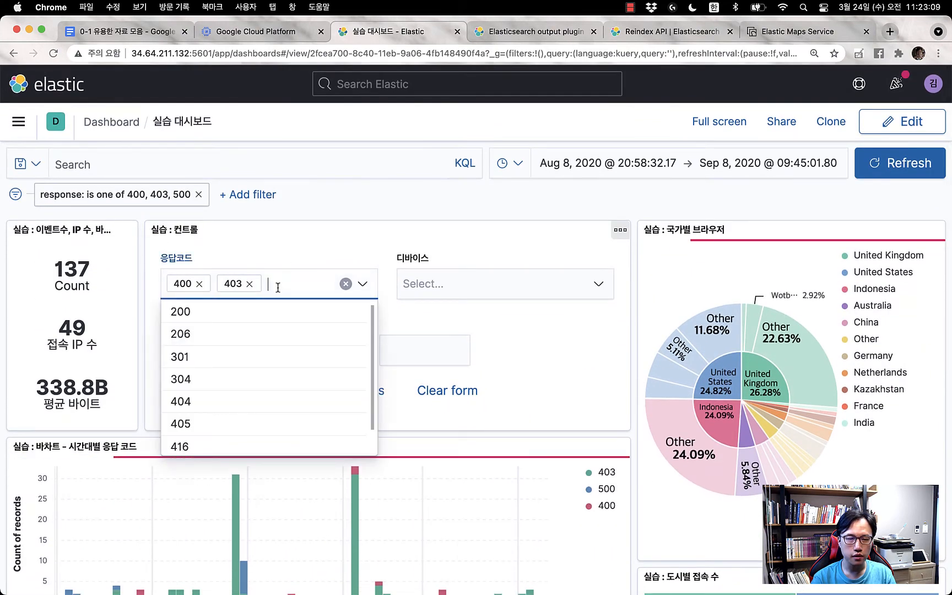
pyautogui.click(249, 284)
pyautogui.click(200, 285)
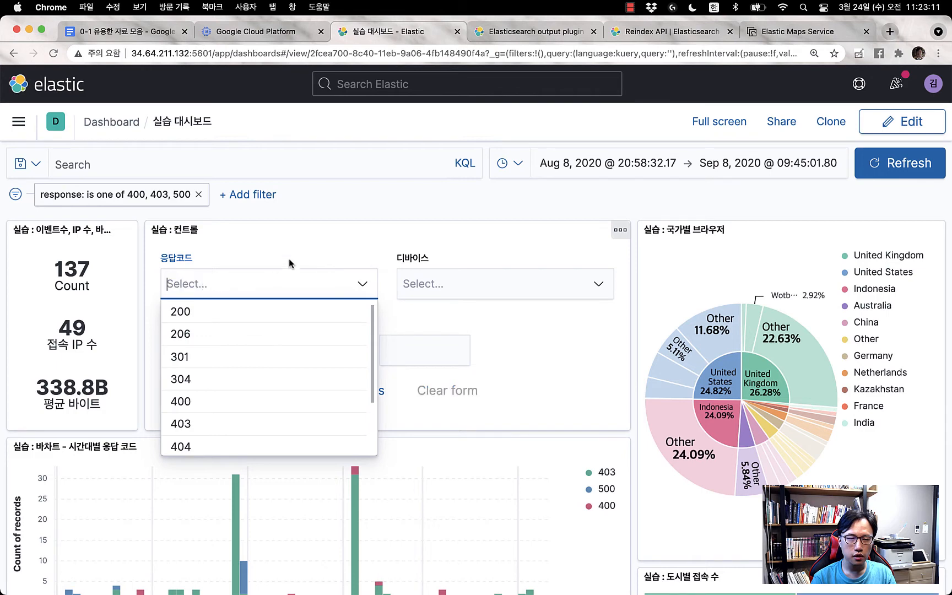
pyautogui.click(298, 253)
pyautogui.click(557, 282)
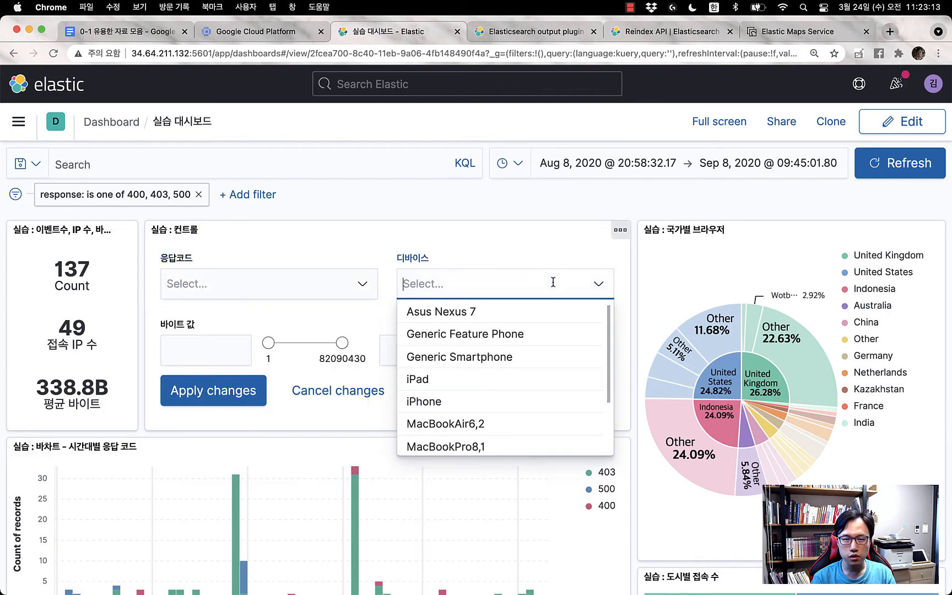
pyautogui.write('ㅠㄷ')
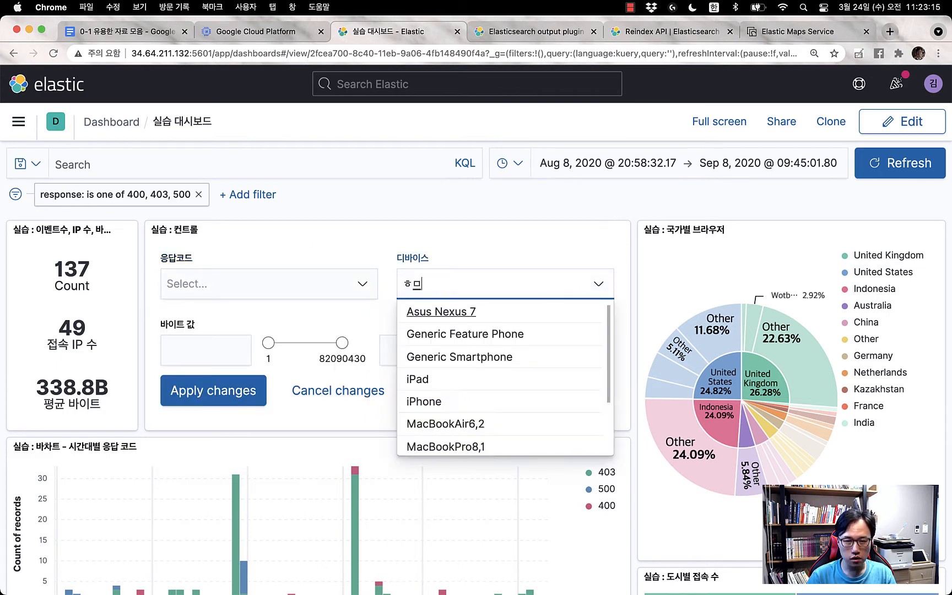
pyautogui.press('BackSpace')
pyautogui.press('BackSpace')
pyautogui.write('ㄴㅁ')
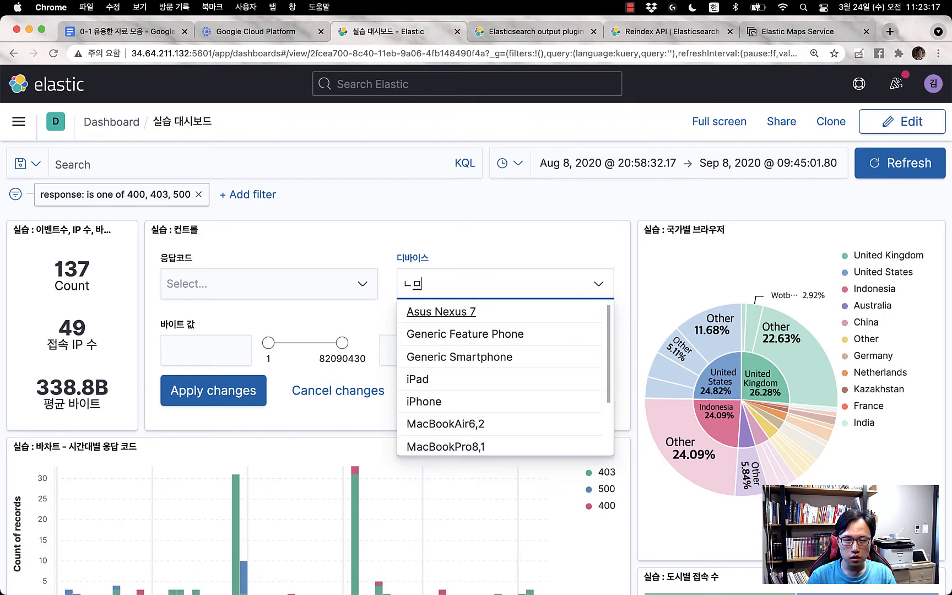
pyautogui.press('BackSpace')
pyautogui.press('BackSpace')
# Search the 디바이스 control's options for "sa", "gal", "ma" and "win"
pyautogui.press('capslock')
pyautogui.write('sa')
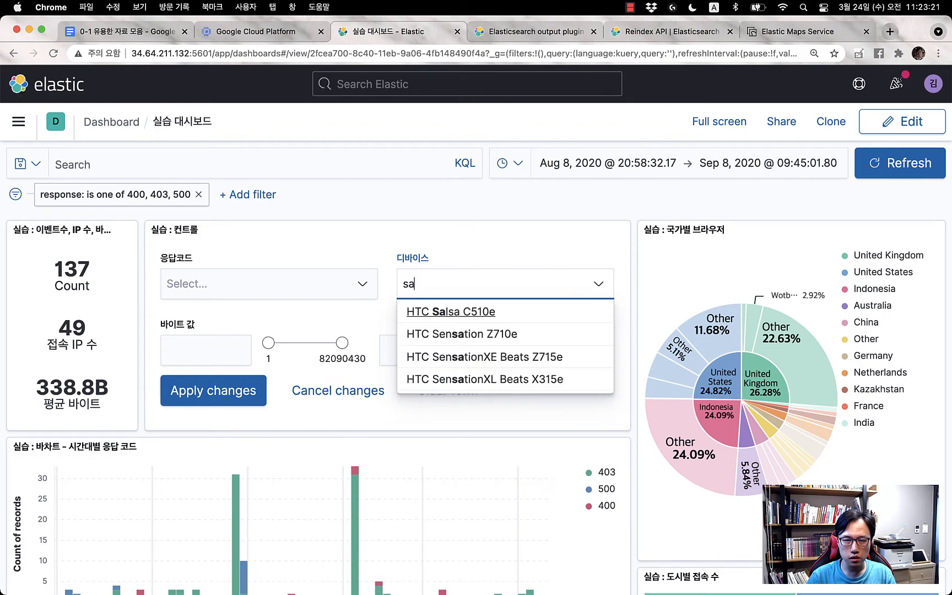
pyautogui.press('BackSpace')
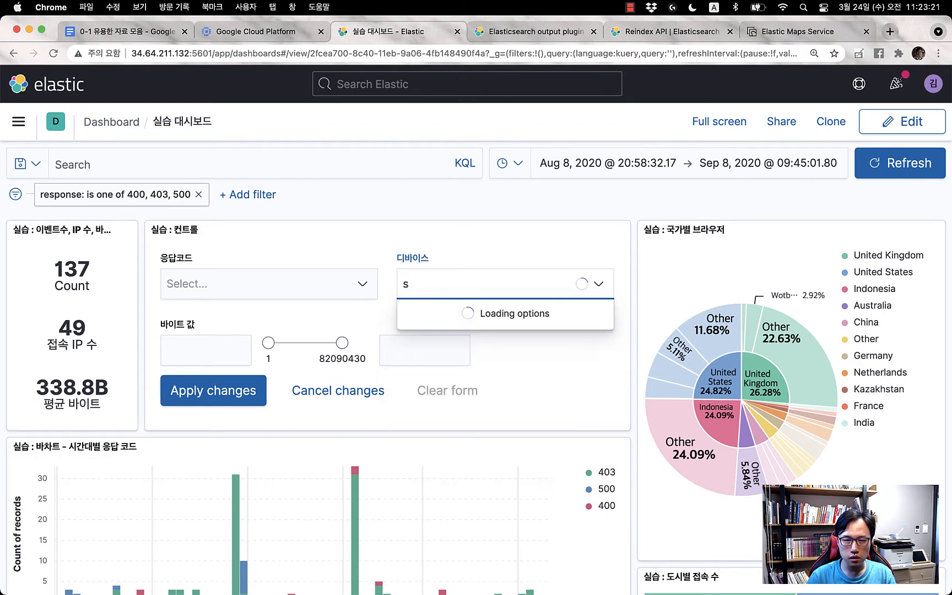
pyautogui.write('gal')
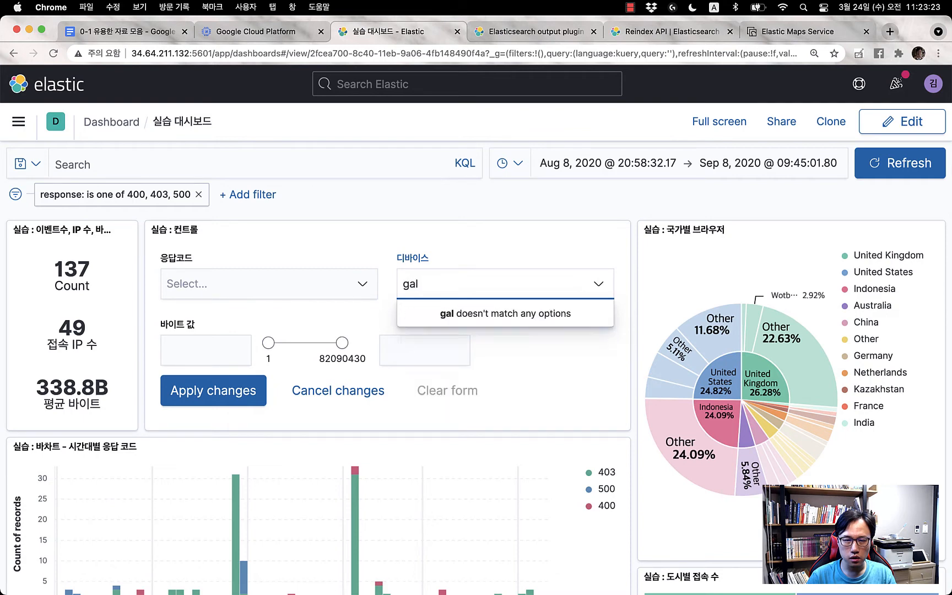
pyautogui.press('BackSpace')
pyautogui.press('BackSpace')
pyautogui.press('BackSpace')
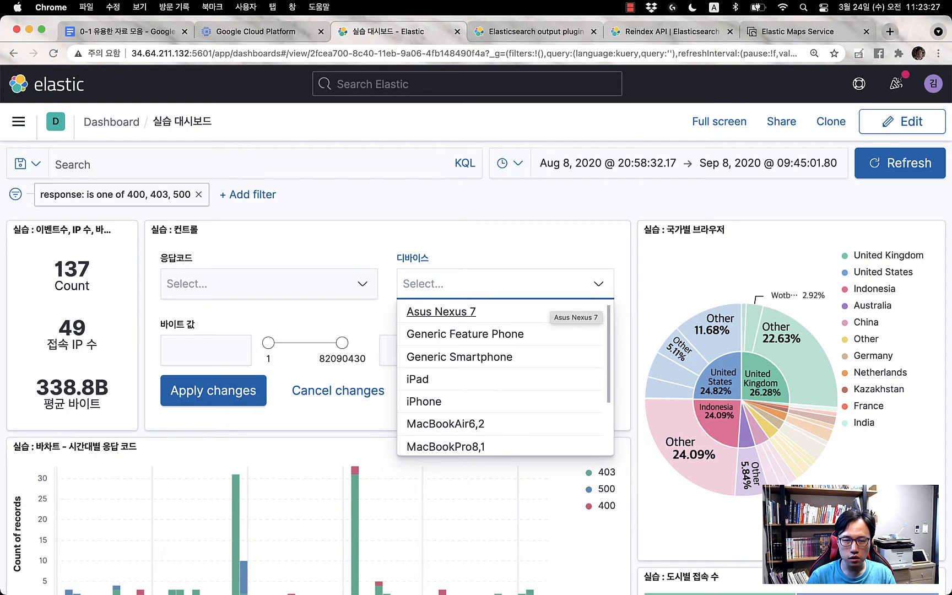
pyautogui.write('ma')
pyautogui.press('BackSpace')
pyautogui.press('BackSpace')
pyautogui.write('wi')
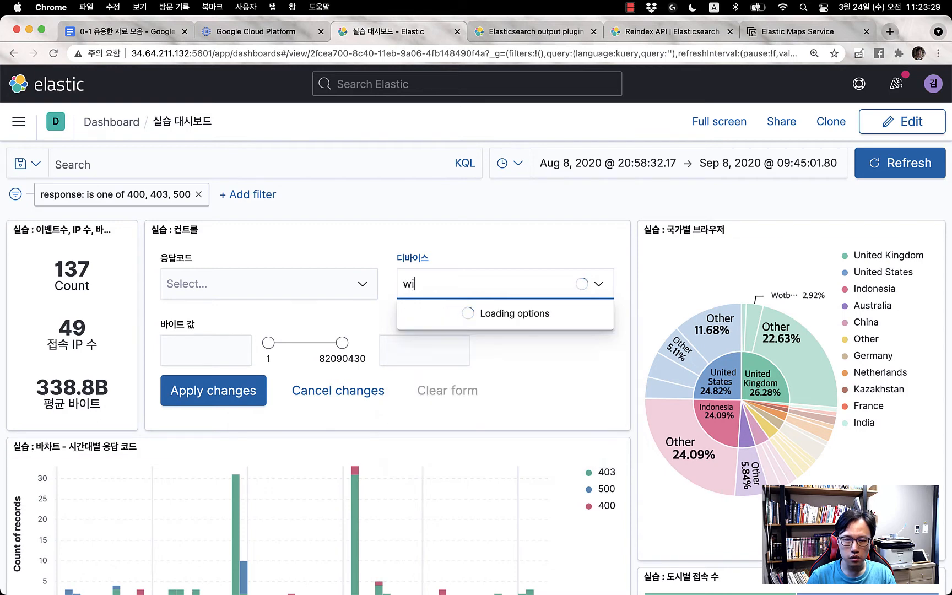
pyautogui.write('n')
pyautogui.press('BackSpace')
pyautogui.press('BackSpace')
pyautogui.press('BackSpace')
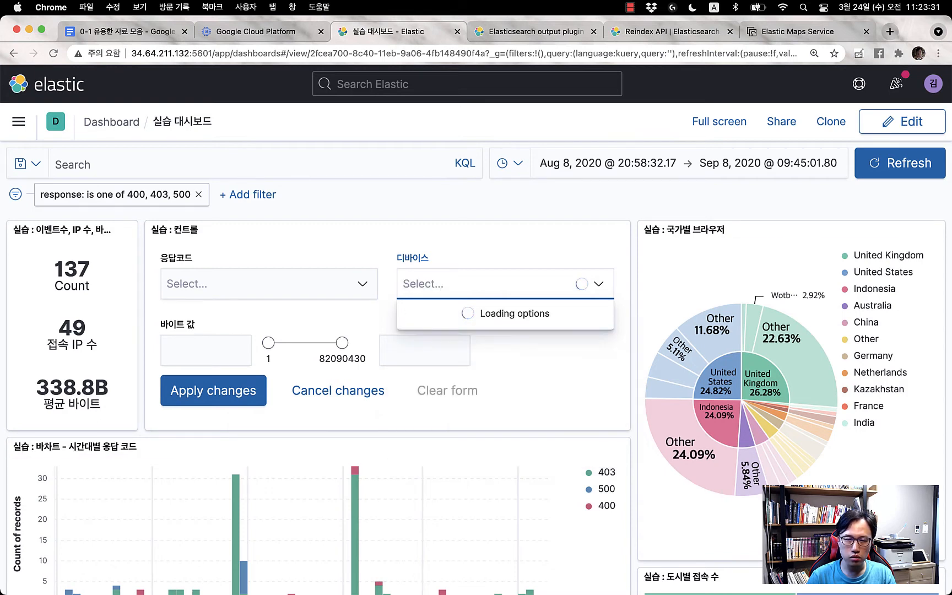
# Filter the dashboard by the iPhone device using the 디바이스 control and review the charts and map
pyautogui.click(424, 400)
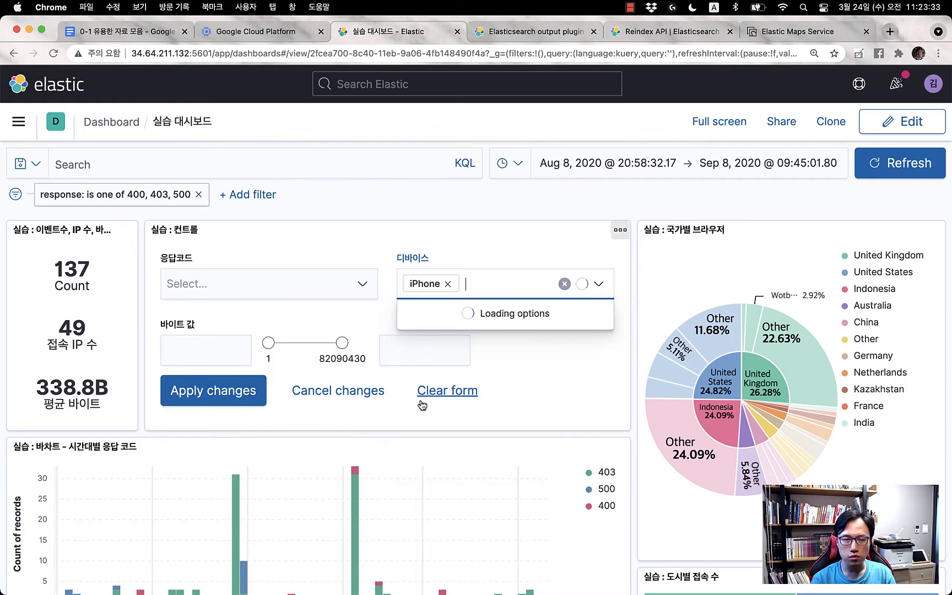
pyautogui.click(506, 253)
pyautogui.click(220, 390)
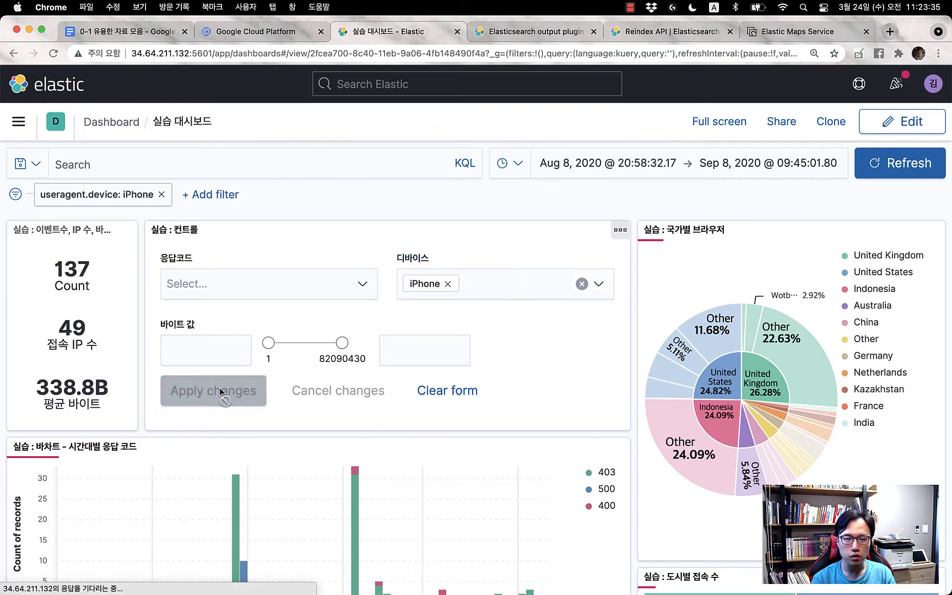
pyautogui.scroll(-5, 506, 423)
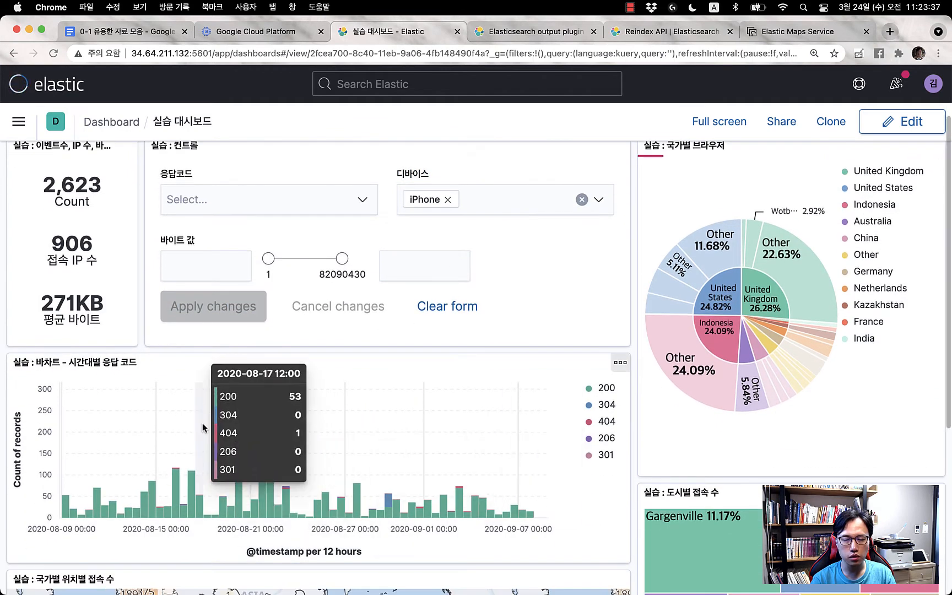
pyautogui.scroll(-3, 286, 344)
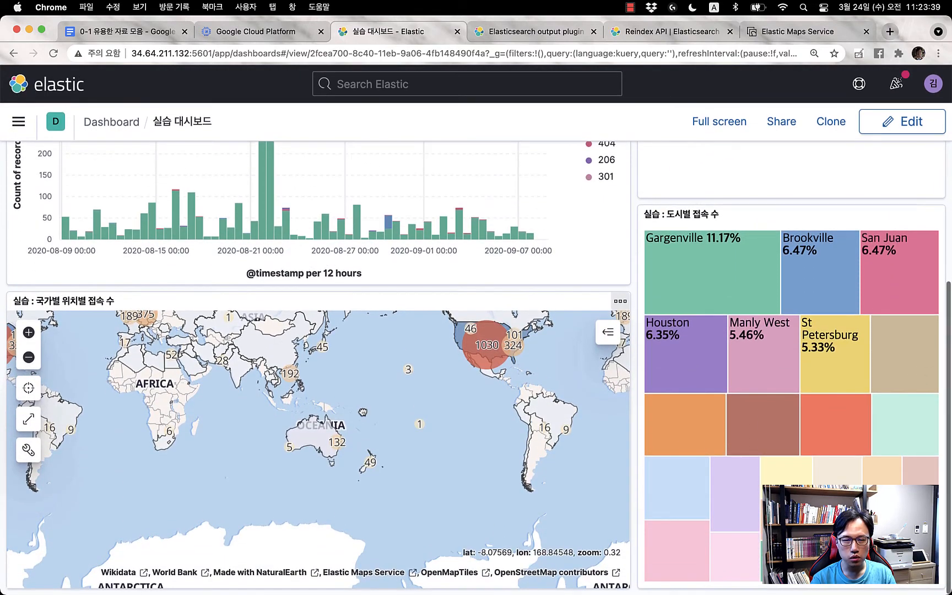
pyautogui.moveTo(362, 411); pyautogui.dragTo(305, 501)
pyautogui.moveTo(535, 466); pyautogui.dragTo(342, 473)
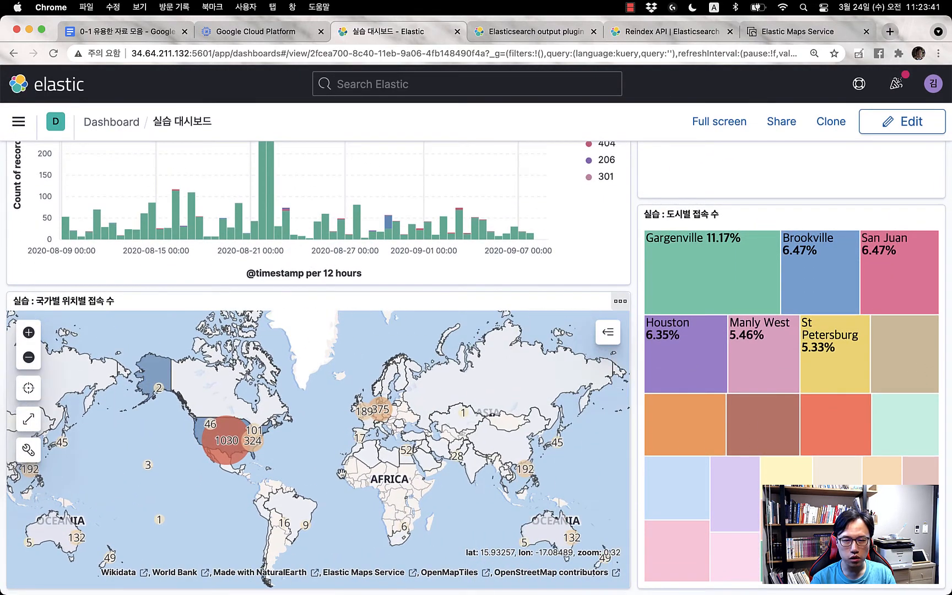
pyautogui.scroll(5, 423, 353)
pyautogui.scroll(2, 438, 243)
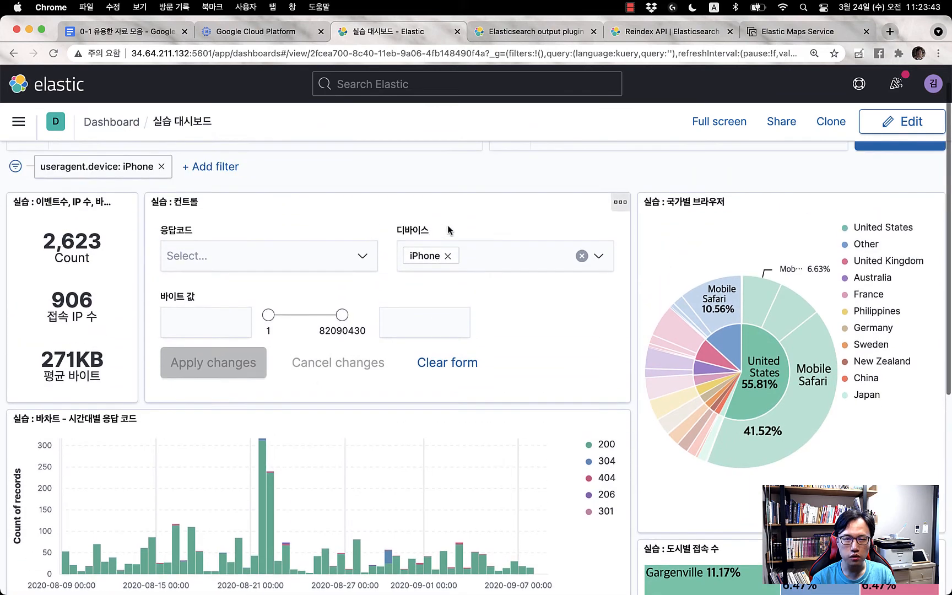
# Replace iPhone with Asus Nexus 7 in the 디바이스 control and apply it to the dashboard
pyautogui.click(448, 257)
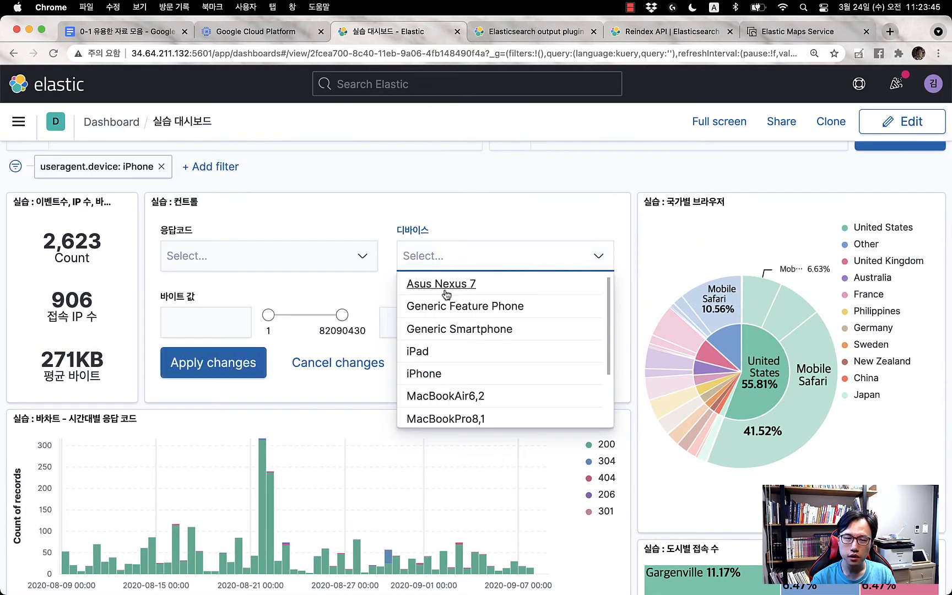
pyautogui.click(473, 284)
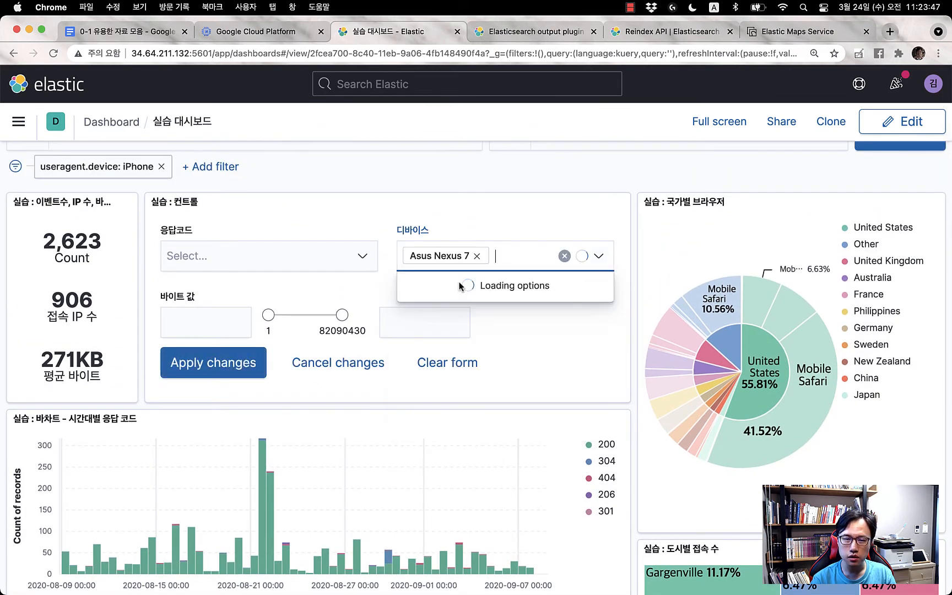
pyautogui.click(546, 204)
pyautogui.click(221, 364)
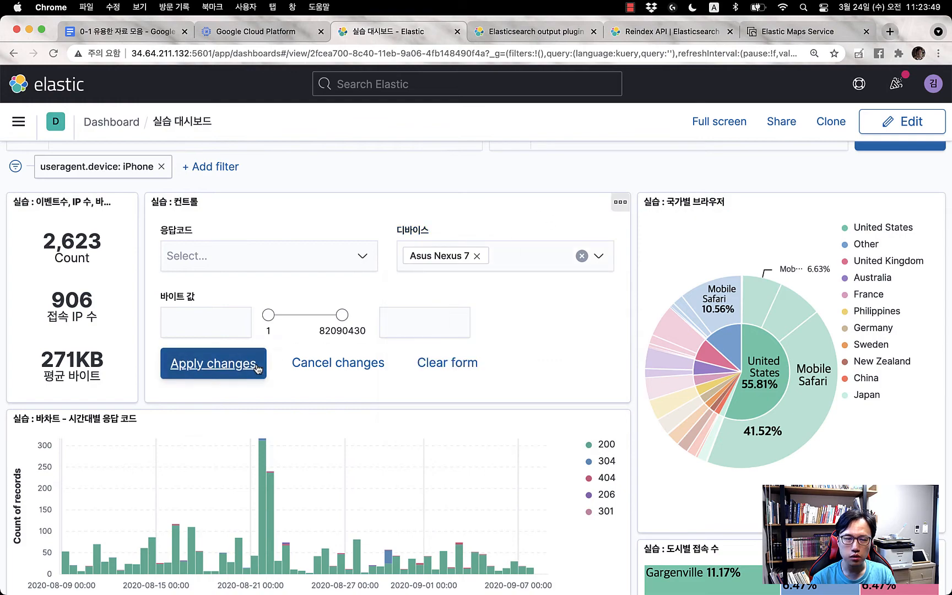
pyautogui.scroll(-3, 522, 407)
pyautogui.scroll(-3, 522, 408)
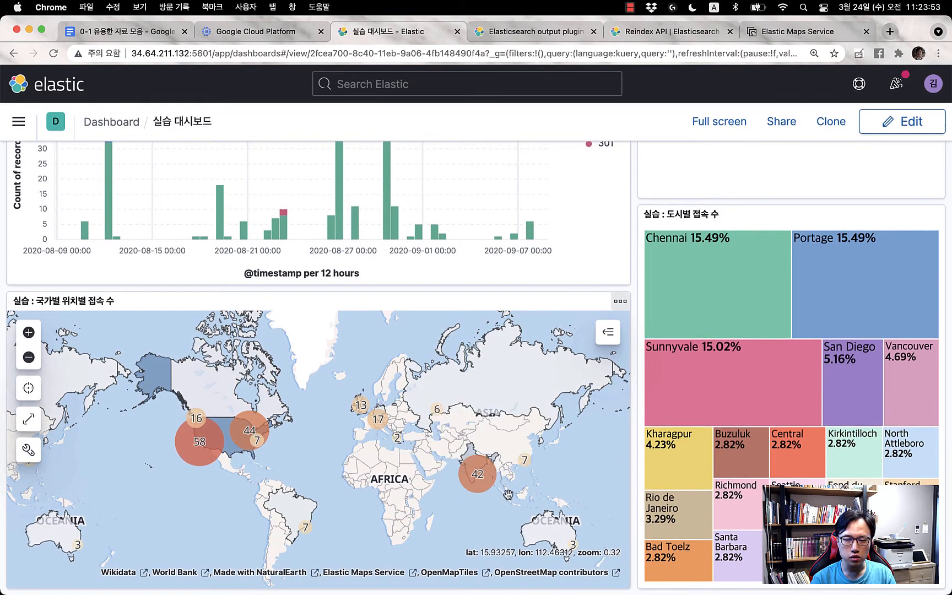
pyautogui.scroll(6, 508, 494)
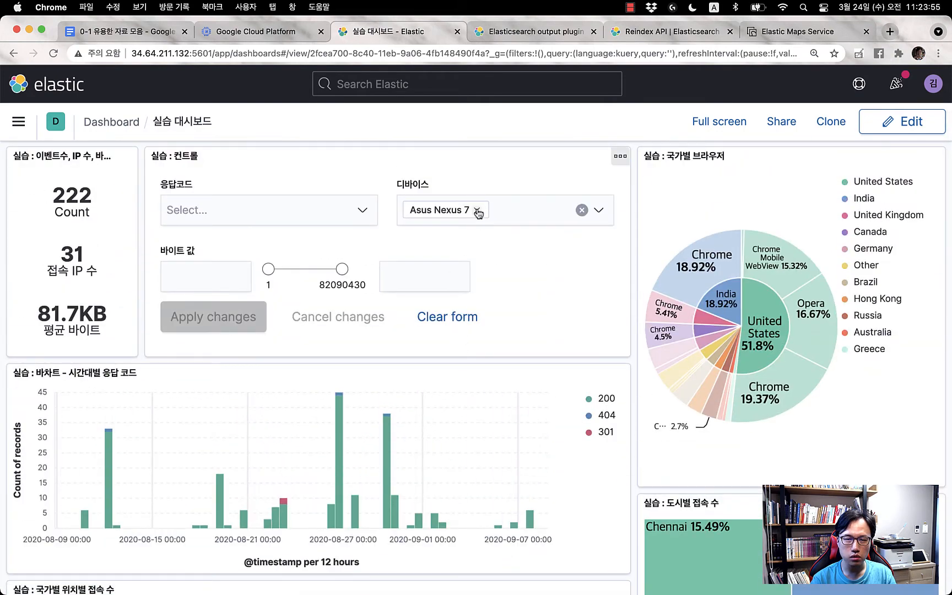
# Clear the 디바이스 selection and filter the dashboard to 바이트 값 between 61726247 and 82090430
pyautogui.click(477, 211)
pyautogui.click(348, 249)
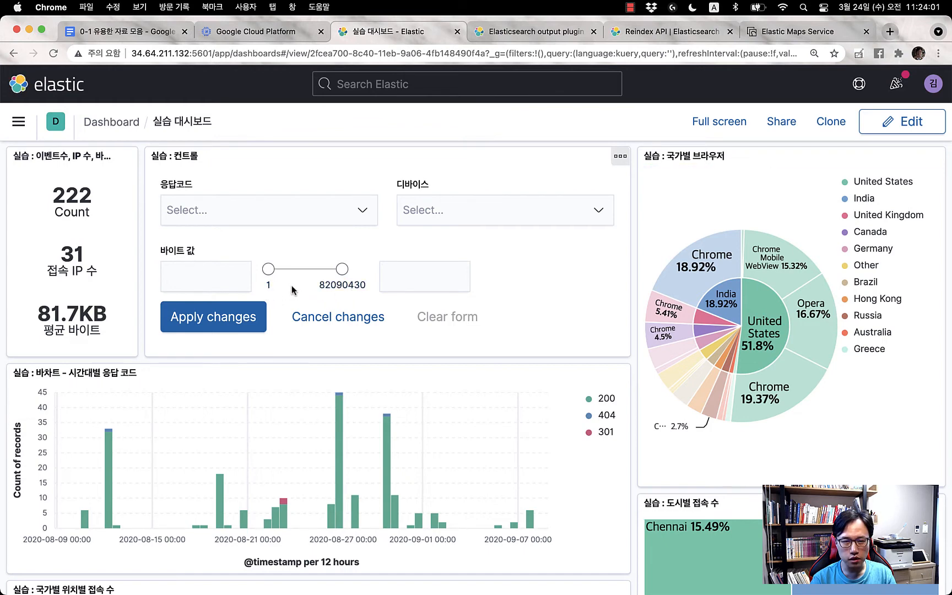
pyautogui.click(269, 270)
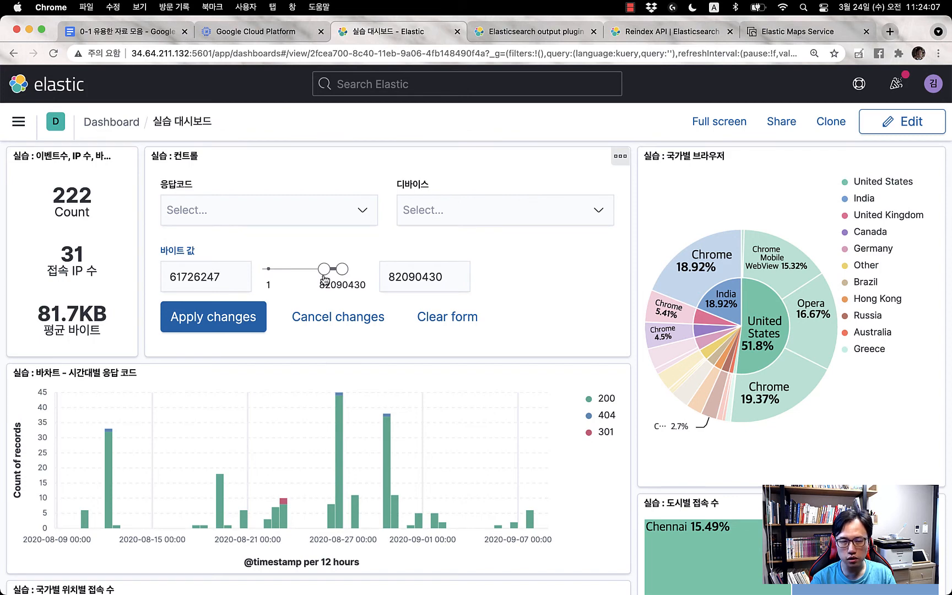
pyautogui.click(261, 310)
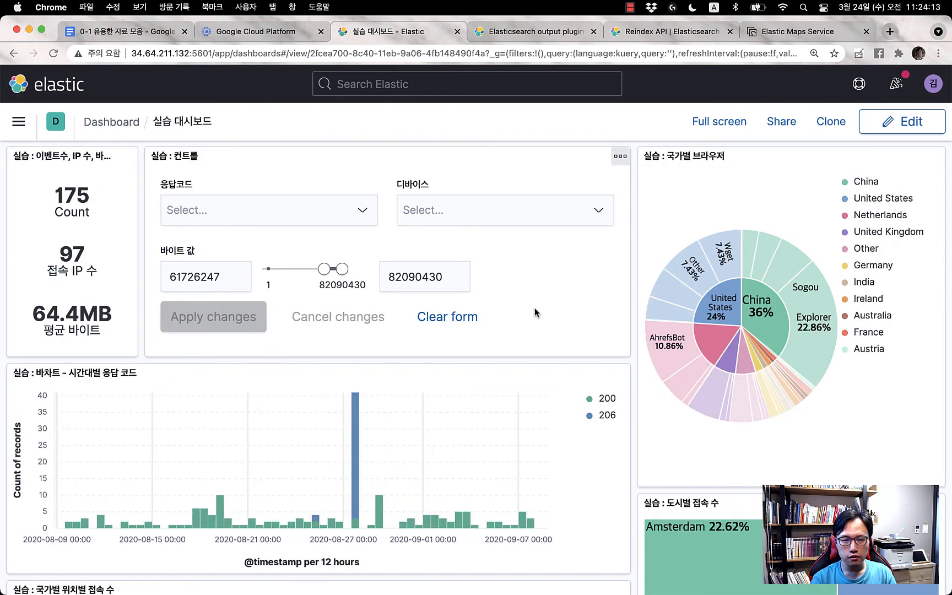
# Narrow the dashboard's time range to the spike around August 27–28, 2020 on the hourly response-code bar chart
pyautogui.moveTo(355, 438)
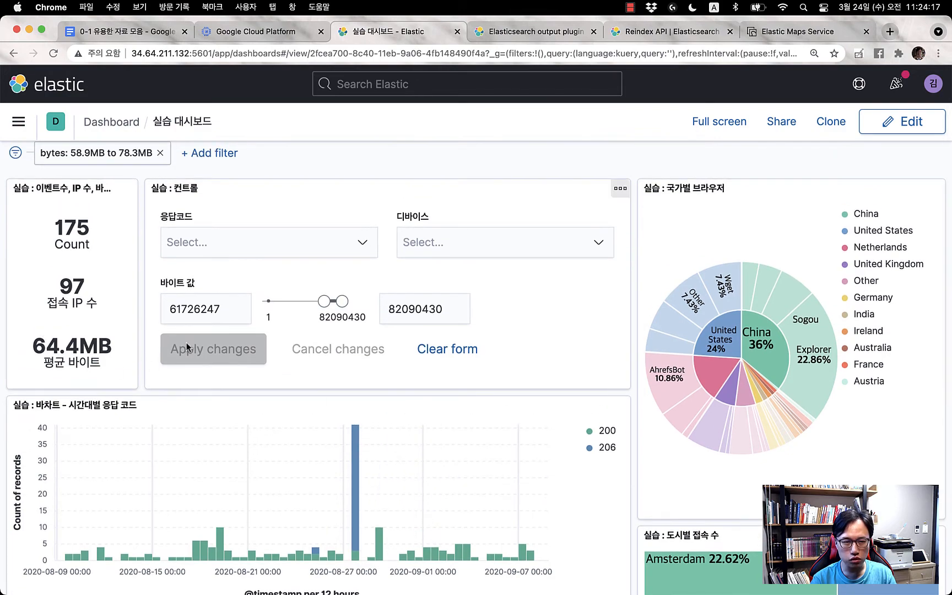
pyautogui.scroll(-6, 373, 397)
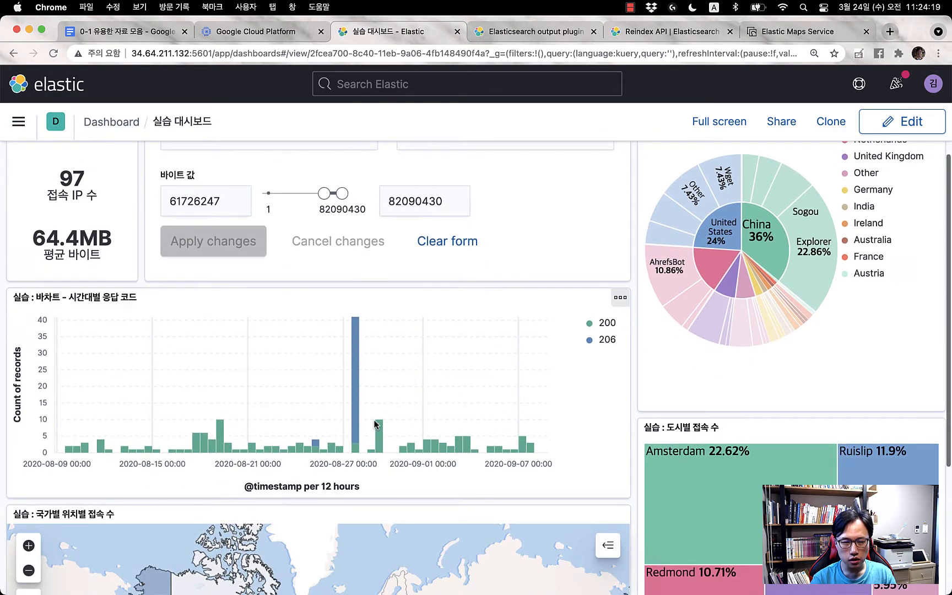
pyautogui.scroll(6, 375, 421)
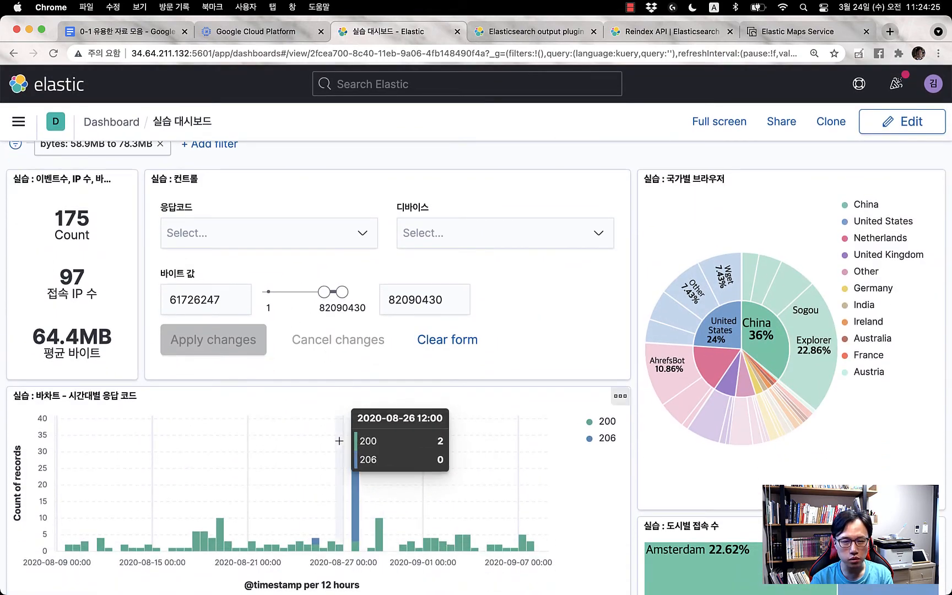
pyautogui.moveTo(344, 444); pyautogui.dragTo(373, 445)
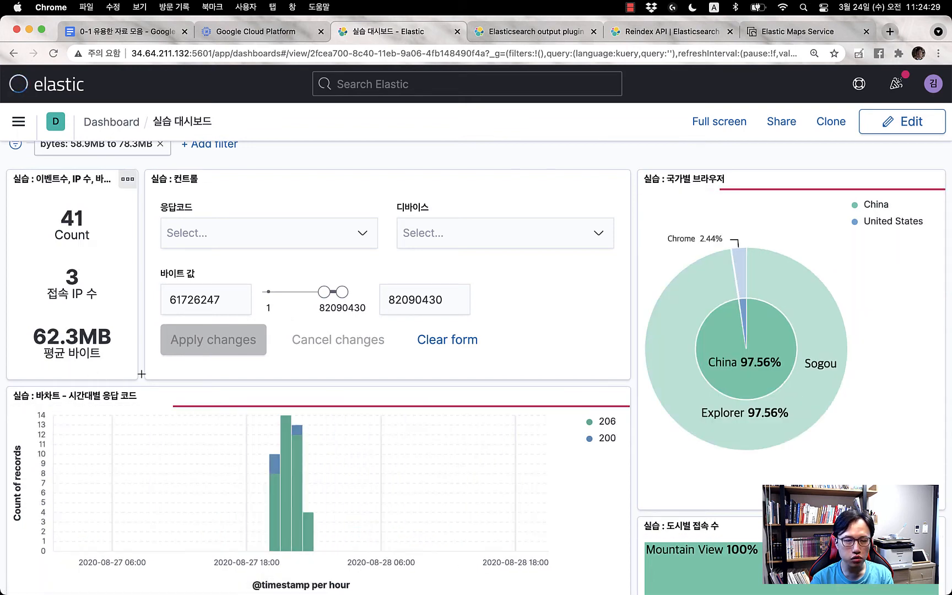
# Examine the country map, the city treemap and the browser shares in the country pie chart for the narrowed time range
pyautogui.scroll(-5, 282, 464)
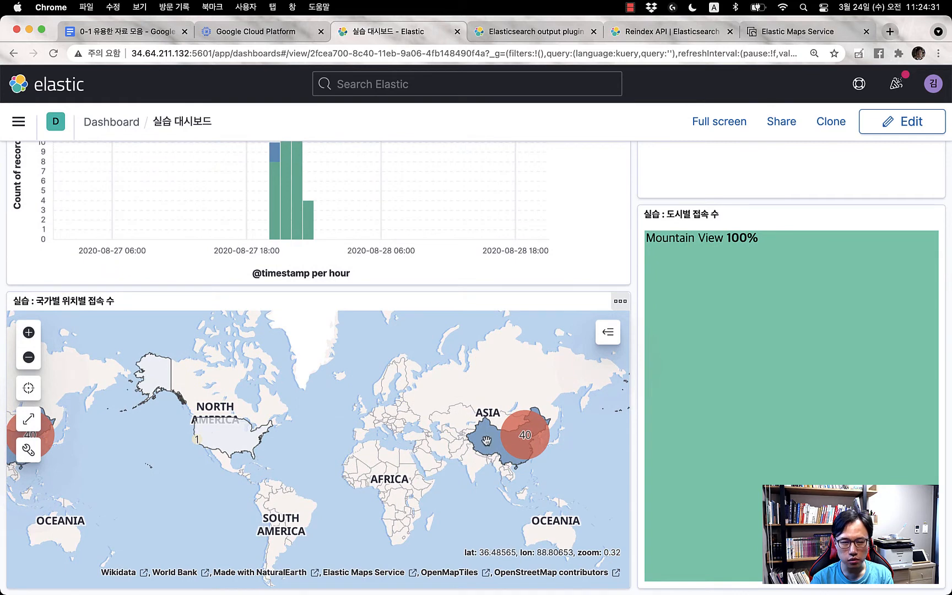
pyautogui.moveTo(675, 399)
pyautogui.scroll(3, 685, 357)
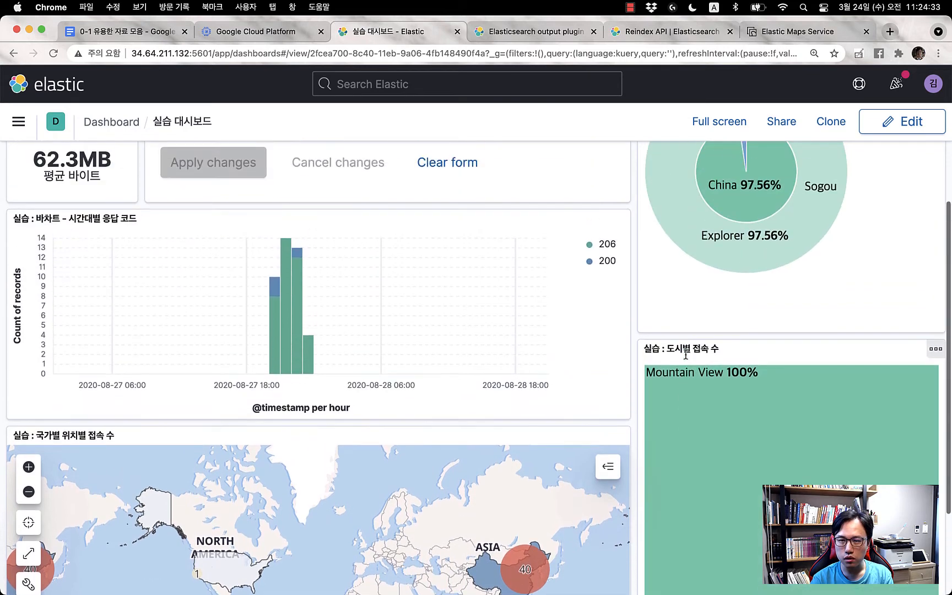
pyautogui.scroll(-3, 684, 357)
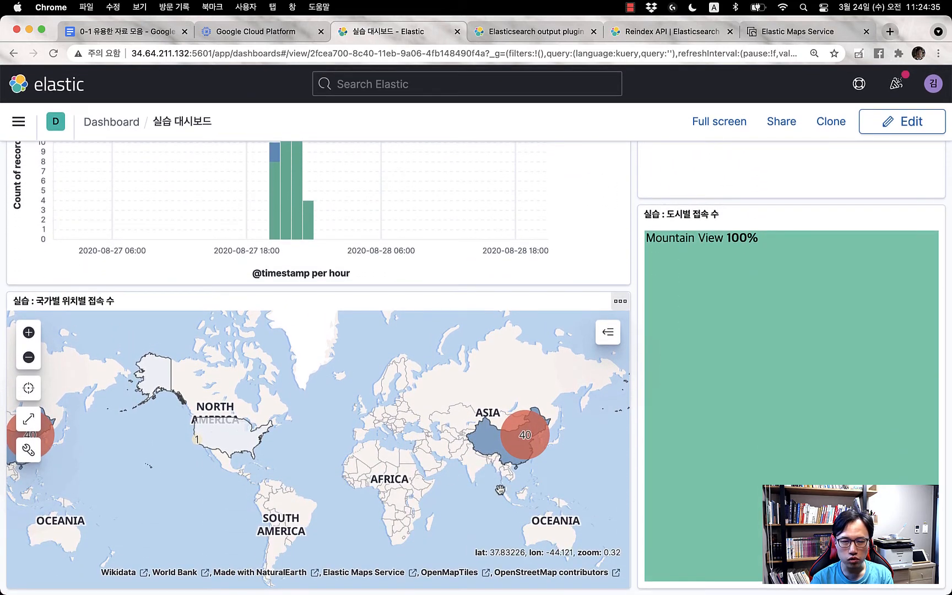
pyautogui.scroll(3, 826, 479)
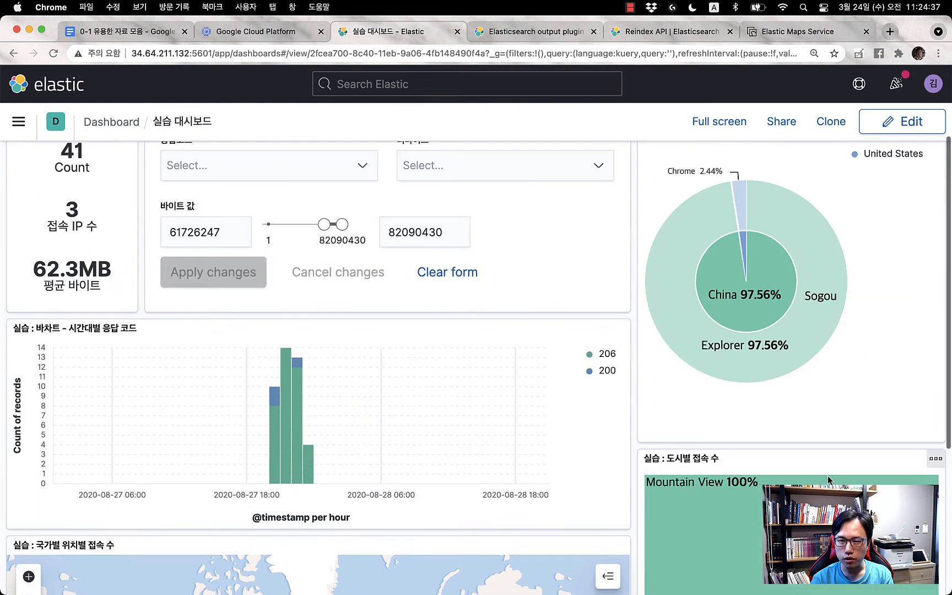
pyautogui.scroll(1, 829, 480)
pyautogui.moveTo(793, 424)
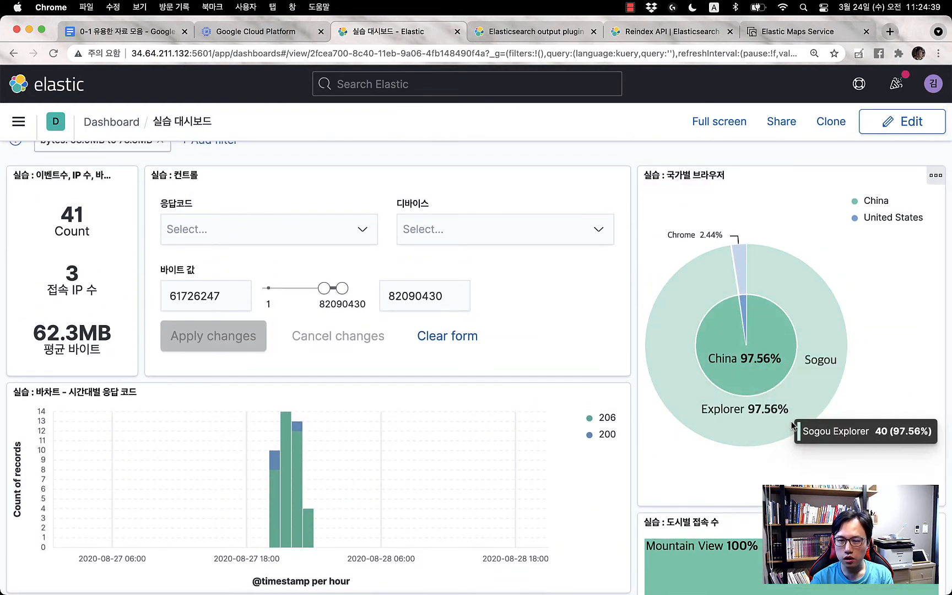
pyautogui.moveTo(739, 266)
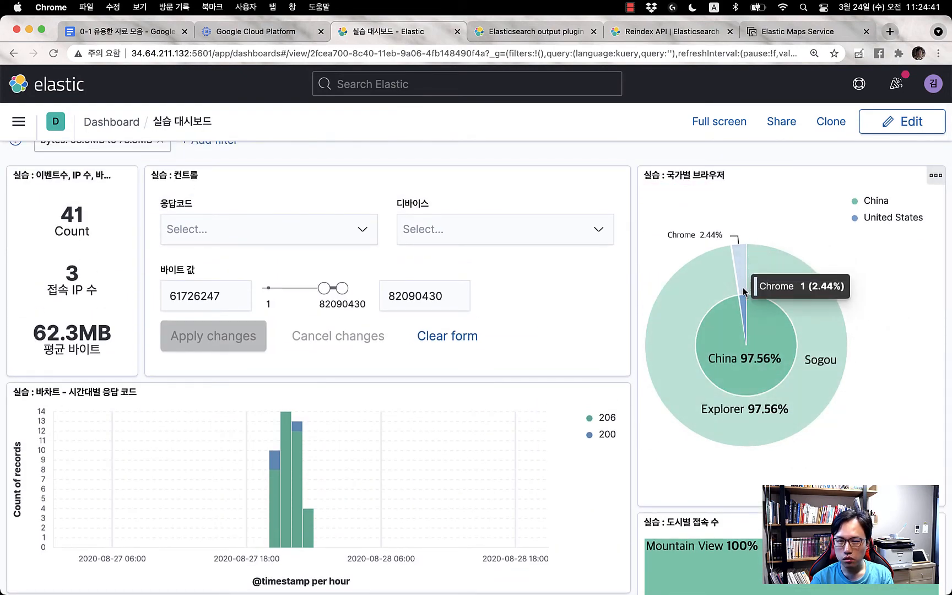
pyautogui.moveTo(766, 278)
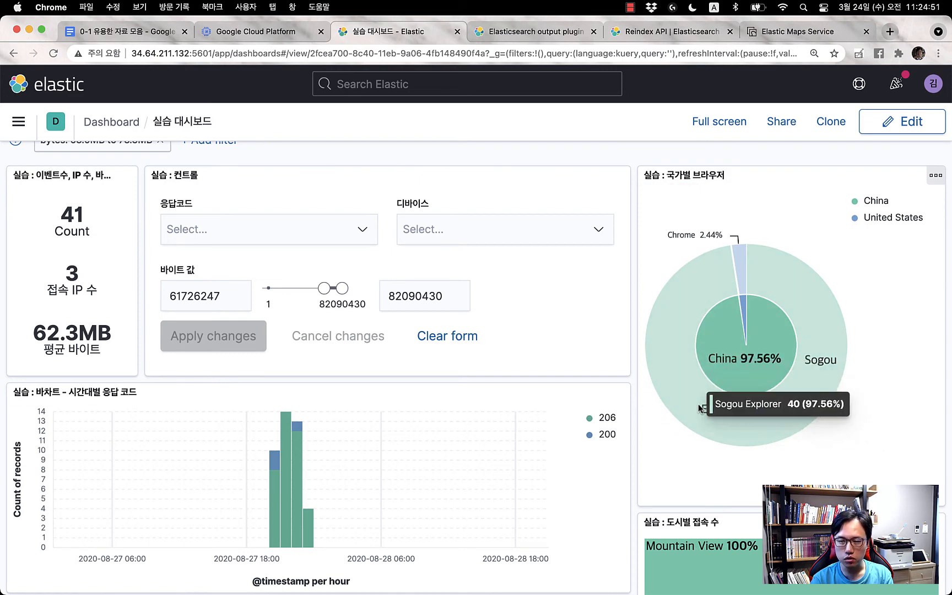
# Review the map markers again and compare them with the event, IP and average-byte metrics and the response-code bar chart
pyautogui.scroll(-10, 661, 466)
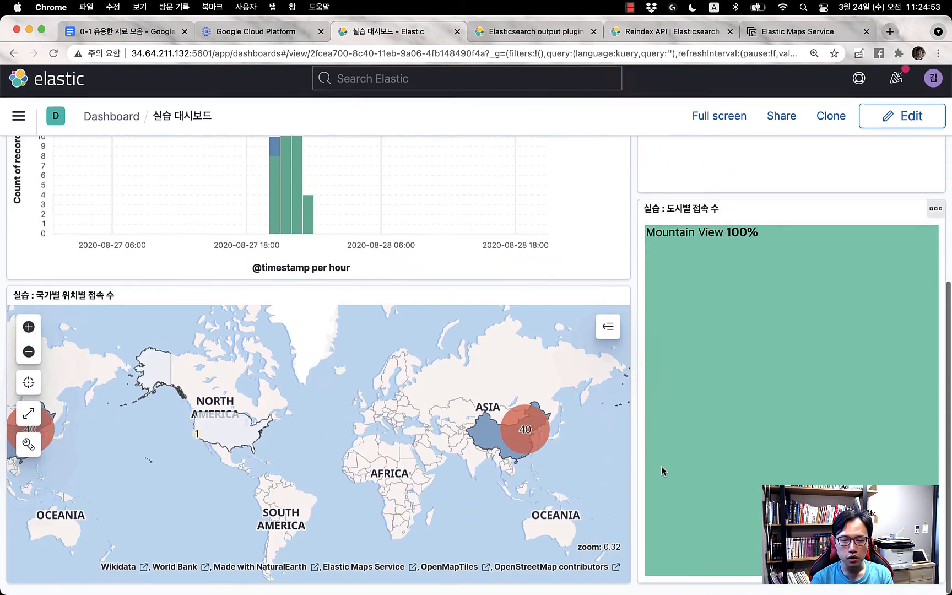
pyautogui.moveTo(503, 433)
pyautogui.scroll(7, 504, 433)
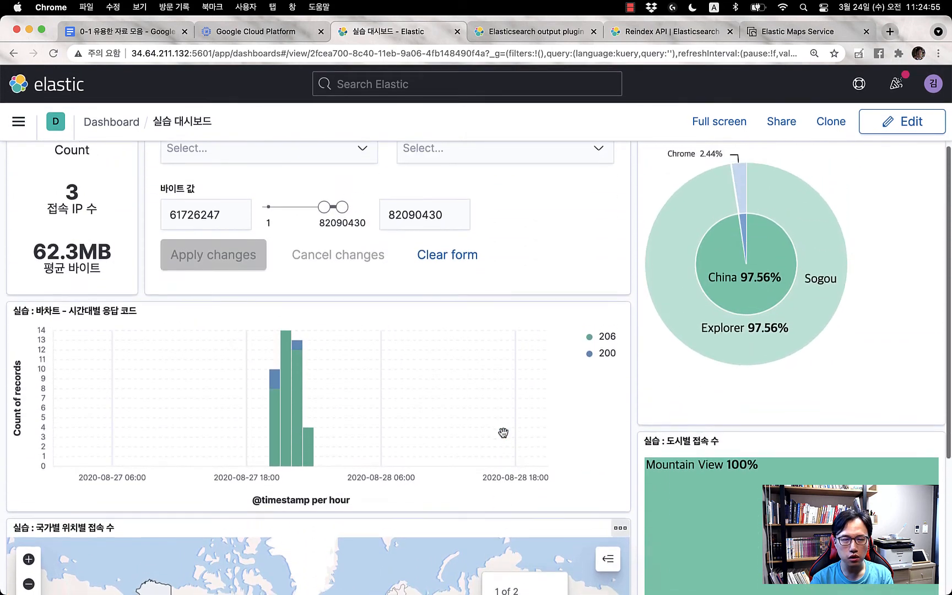
pyautogui.scroll(4, 503, 433)
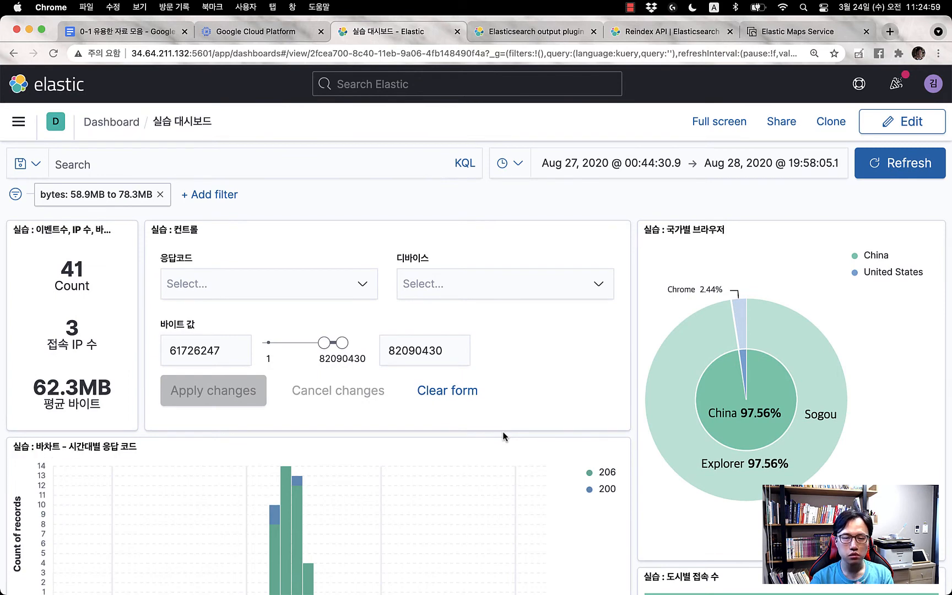
pyautogui.scroll(-1, 509, 473)
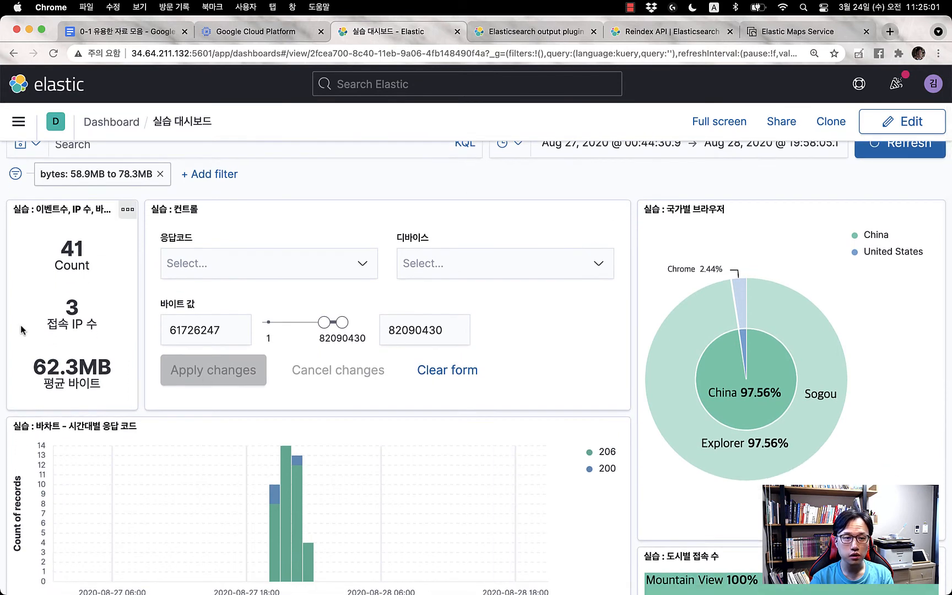
pyautogui.scroll(-2, 161, 334)
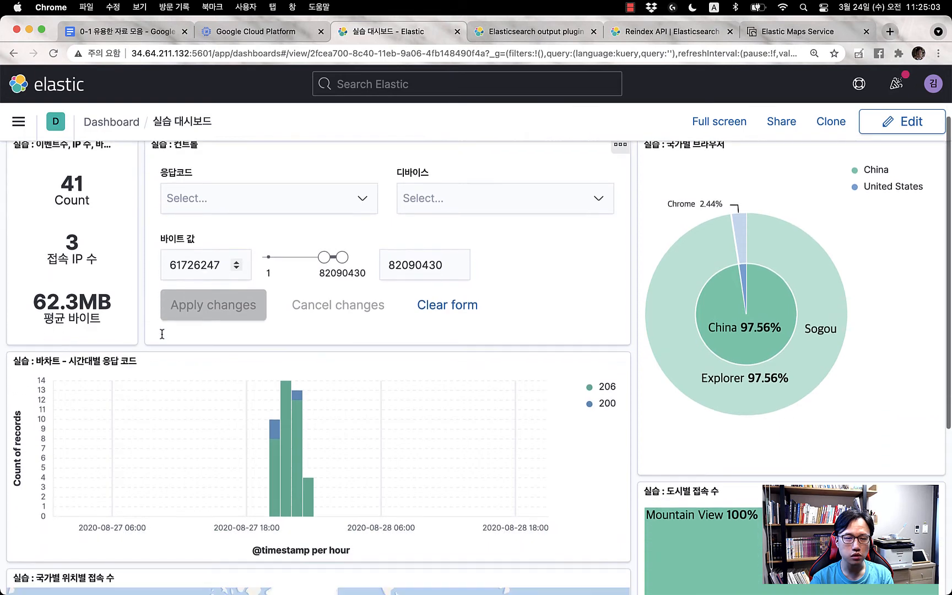
pyautogui.scroll(-1, 140, 306)
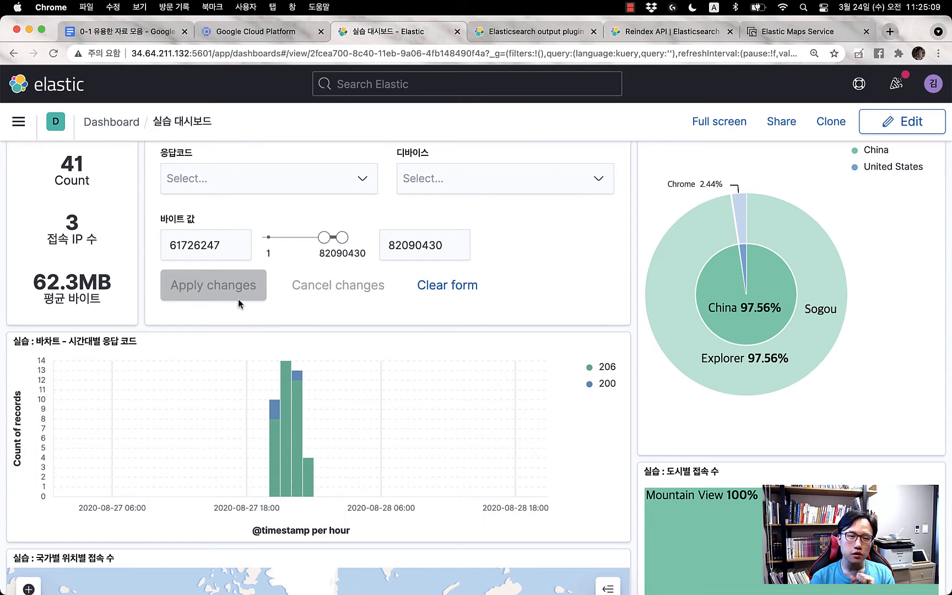
pyautogui.scroll(-5, 258, 378)
pyautogui.scroll(-5, 404, 412)
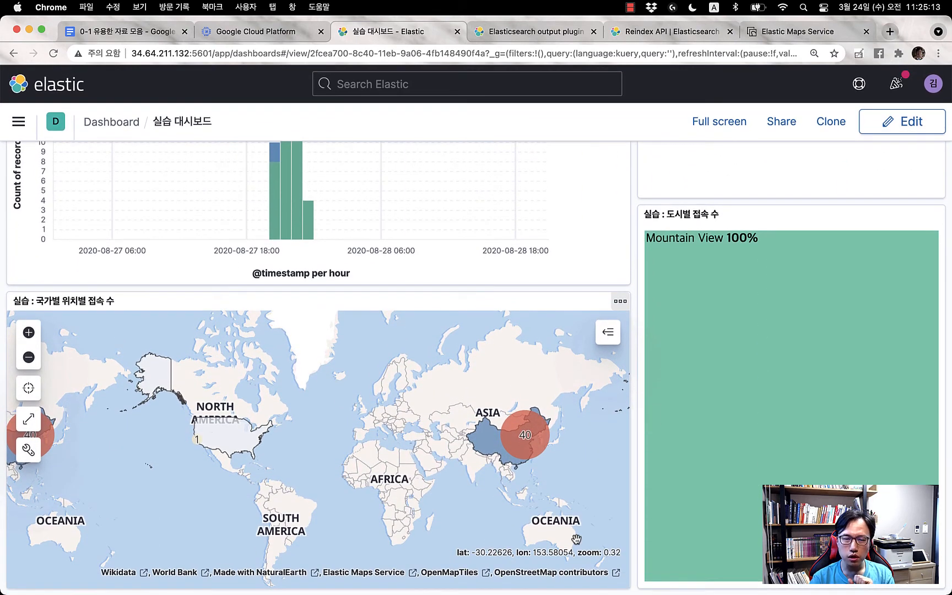
pyautogui.scroll(14, 577, 539)
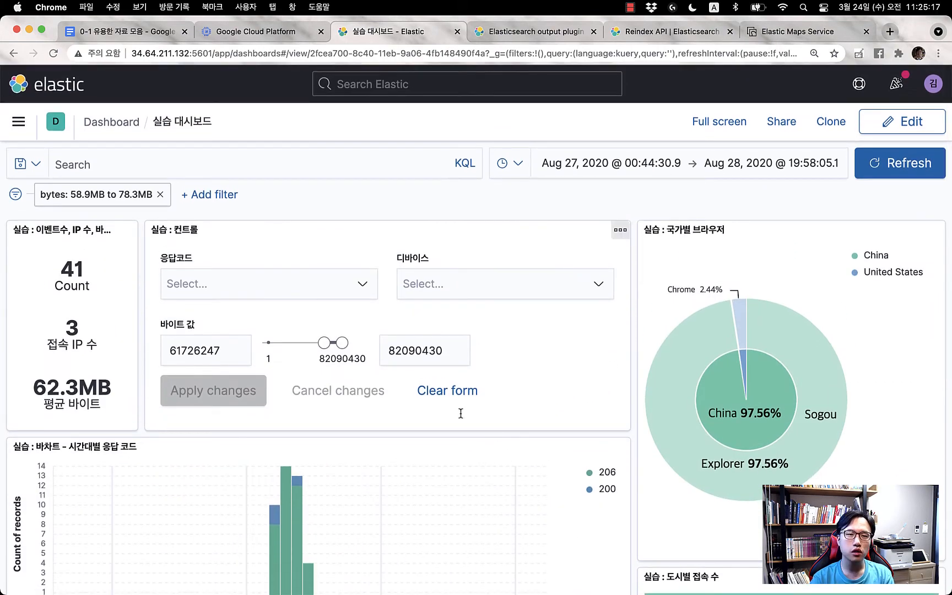
# Open Discover and add the geoip.country_name field as a column in the mylogs-* document table
pyautogui.click(19, 121)
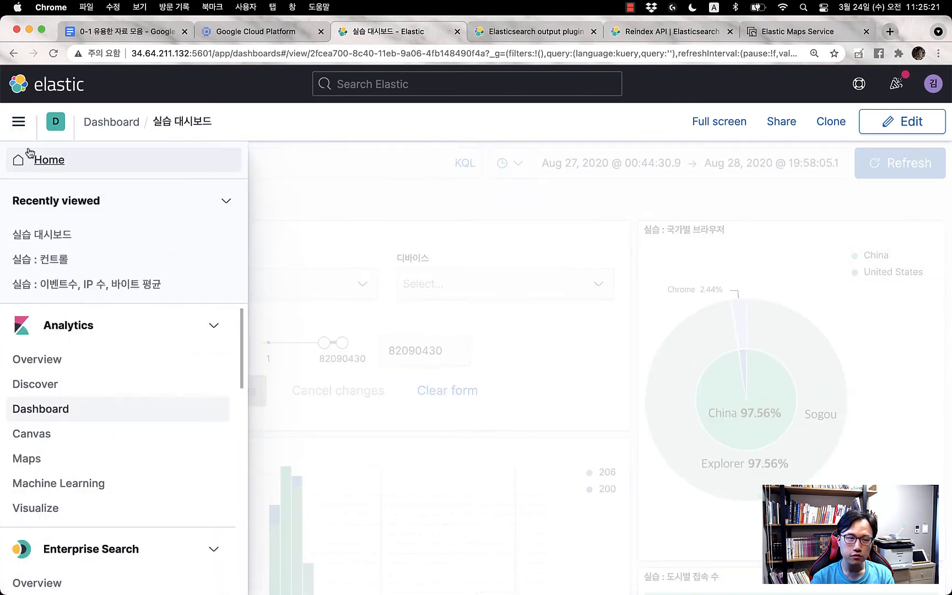
pyautogui.click(60, 385)
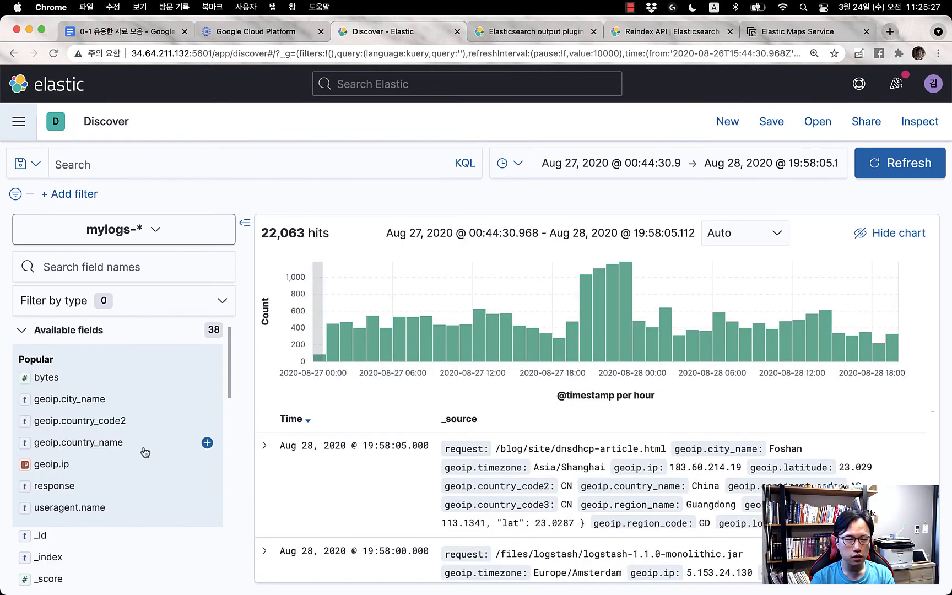
pyautogui.scroll(-2, 145, 452)
pyautogui.scroll(2, 145, 452)
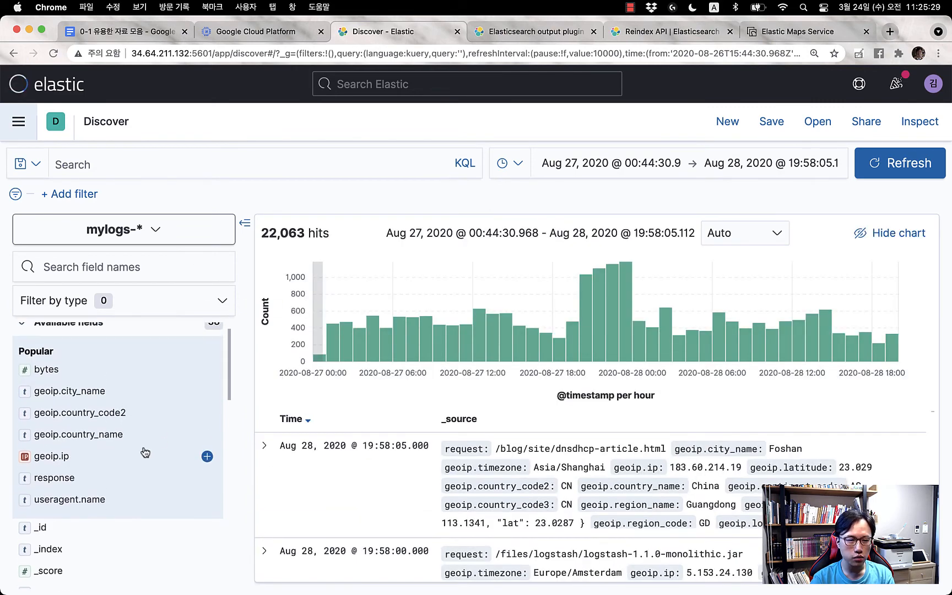
pyautogui.click(207, 435)
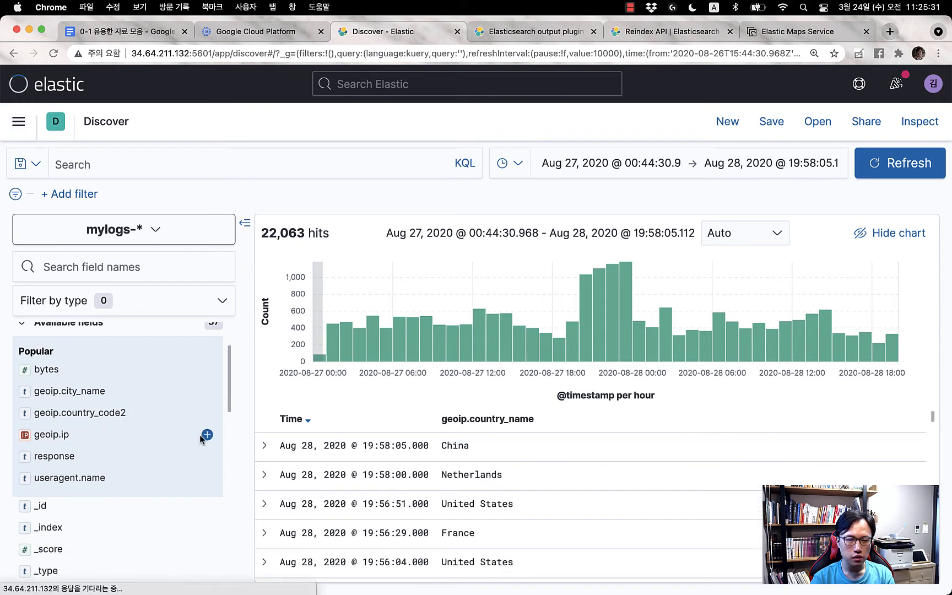
# Add the geoip.ip, bytes and response fields as columns in the document table
pyautogui.scroll(-3, 85, 490)
pyautogui.scroll(-10, 85, 490)
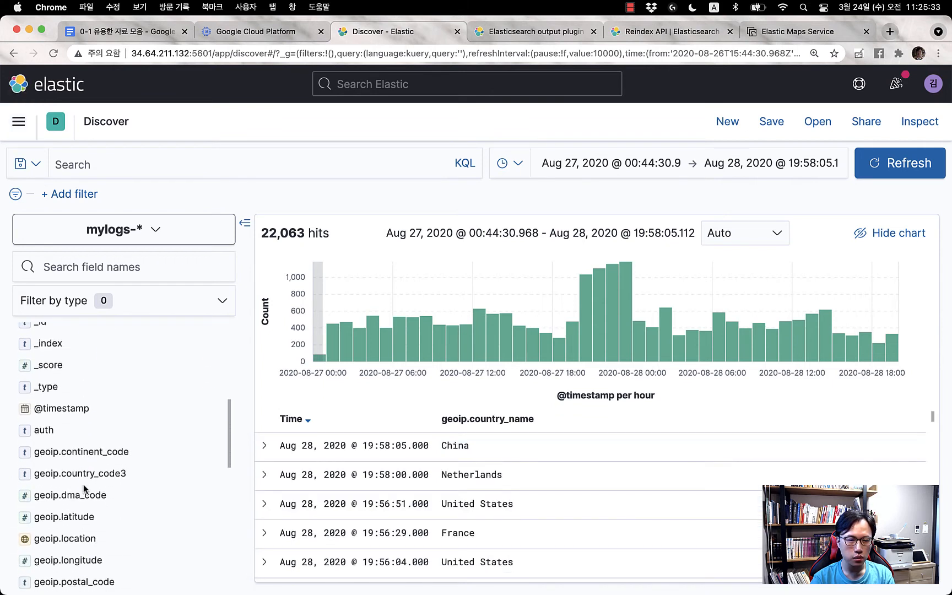
pyautogui.scroll(-2, 89, 478)
pyautogui.scroll(2, 92, 465)
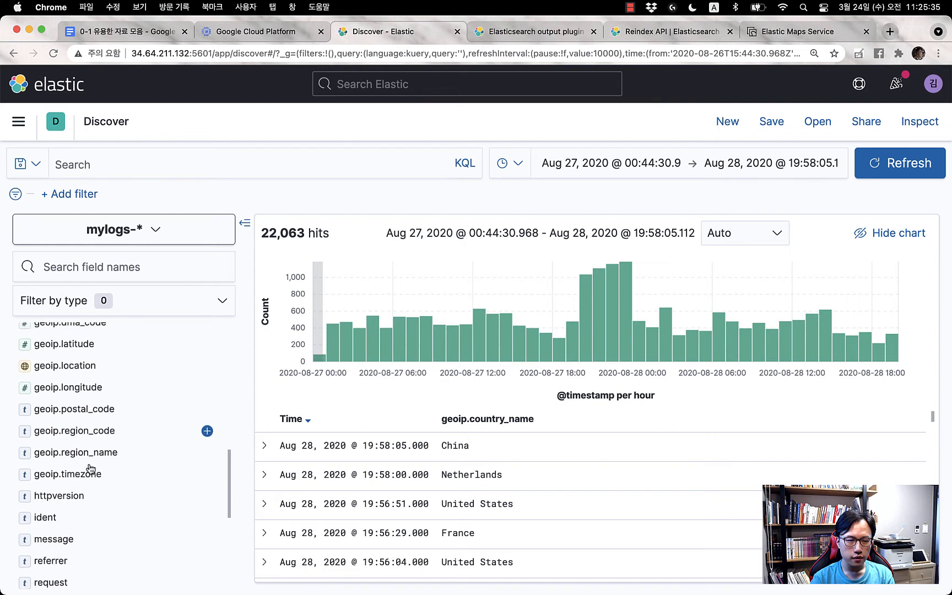
pyautogui.scroll(2, 90, 469)
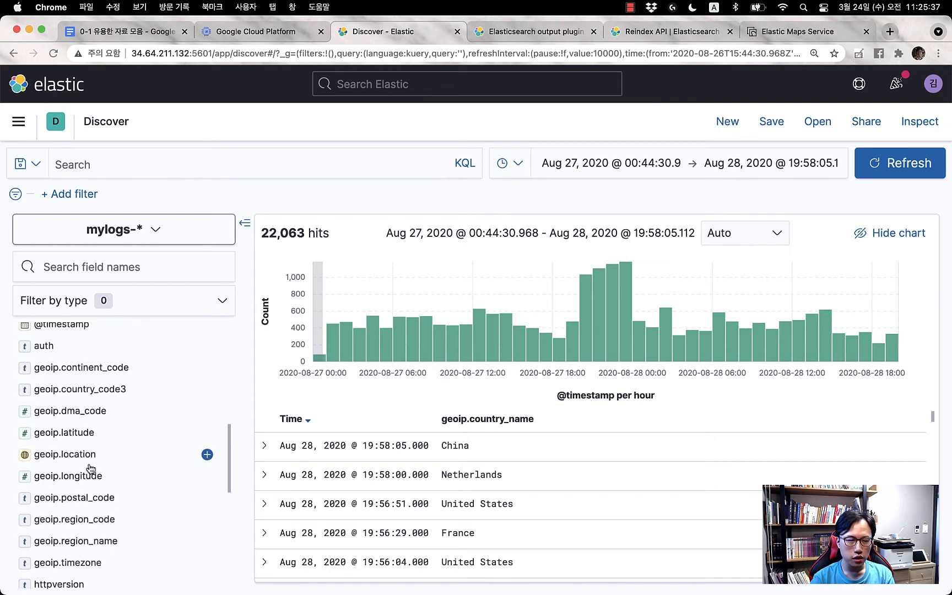
pyautogui.scroll(-2, 152, 491)
pyautogui.scroll(5, 151, 491)
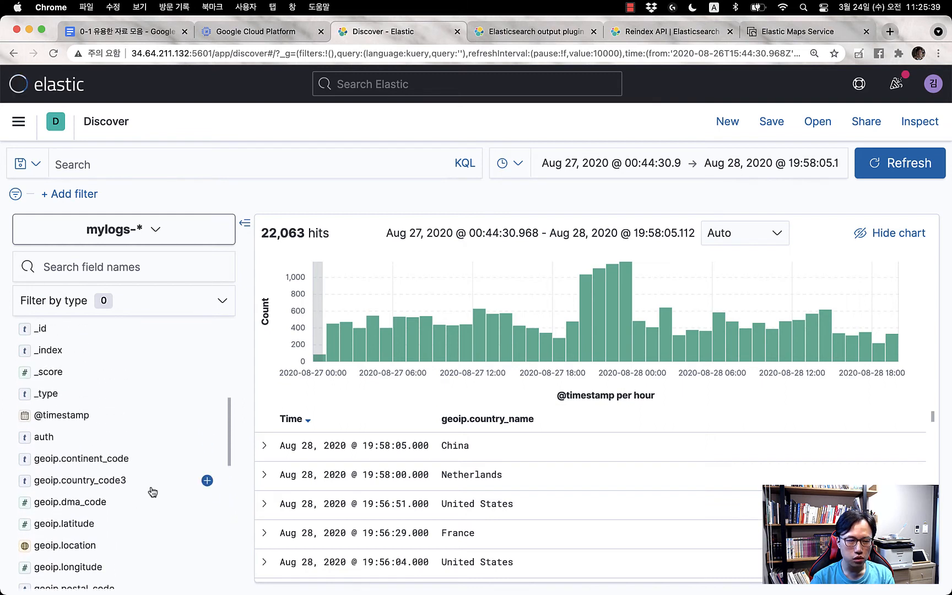
pyautogui.scroll(-6, 152, 491)
pyautogui.scroll(-2, 152, 492)
pyautogui.scroll(15, 153, 492)
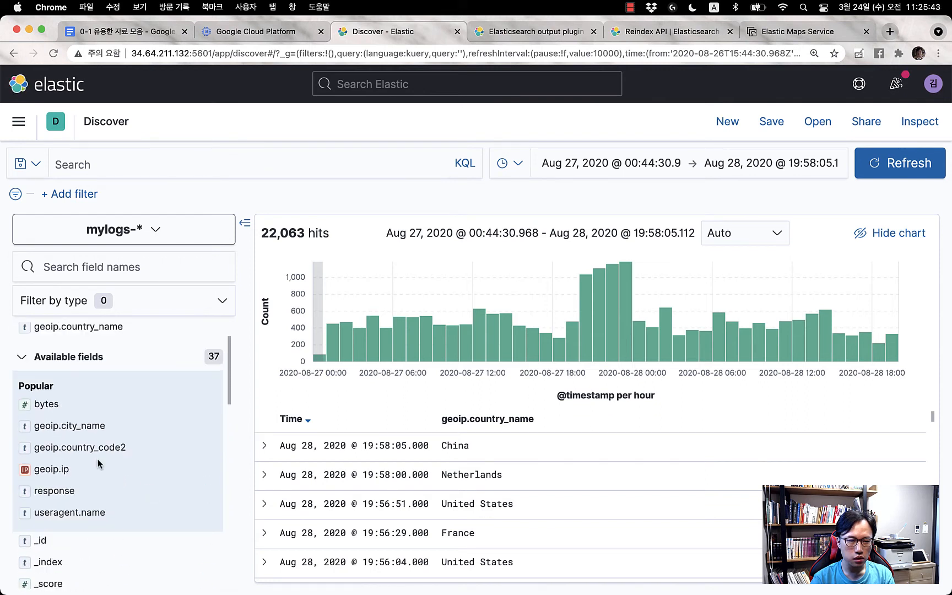
pyautogui.click(208, 470)
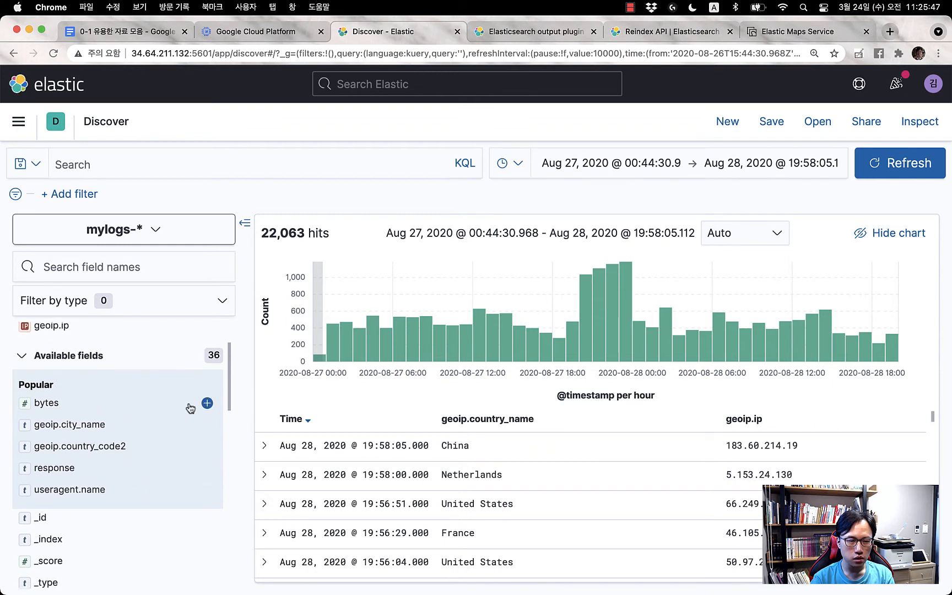
pyautogui.click(207, 405)
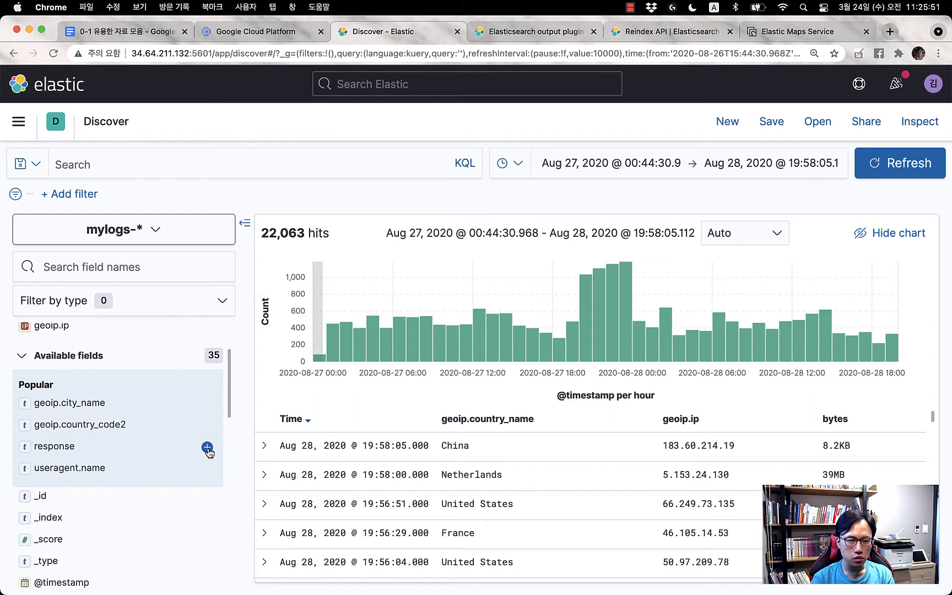
pyautogui.click(208, 446)
# Add the useragent.os and useragent.os_name fields as columns and bring them into view in the document table
pyautogui.scroll(-5, 171, 568)
pyautogui.scroll(-1, 169, 560)
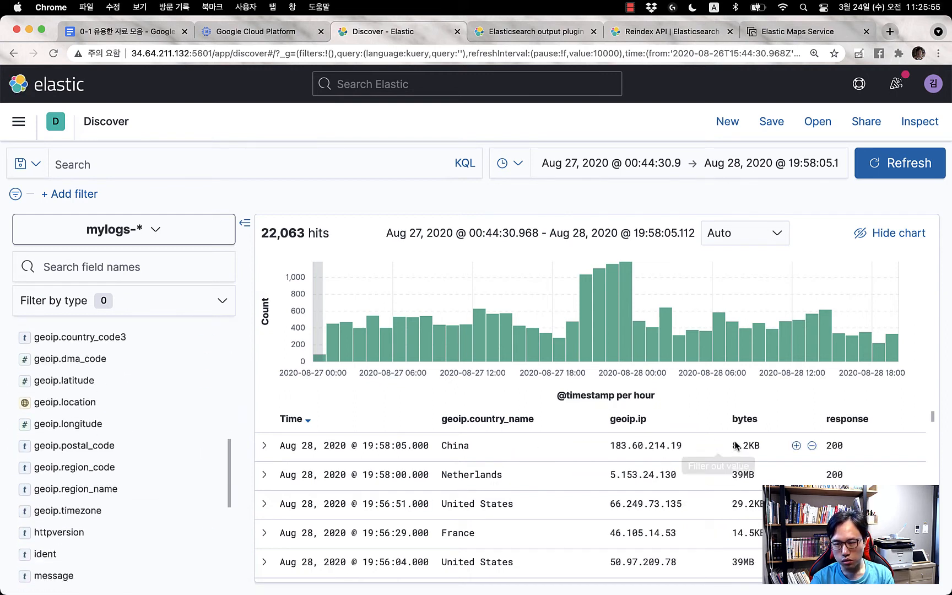
pyautogui.scroll(-8, 207, 474)
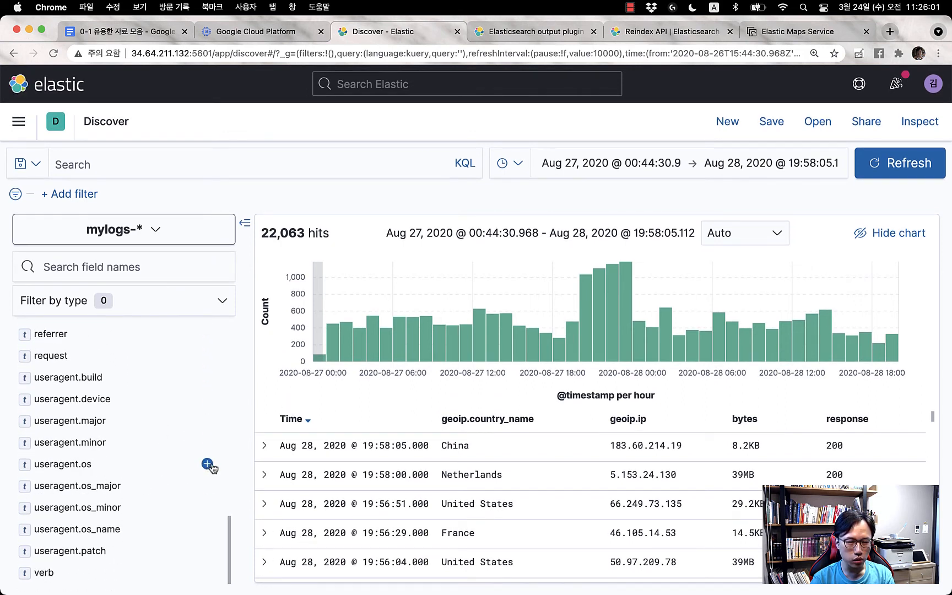
pyautogui.click(207, 465)
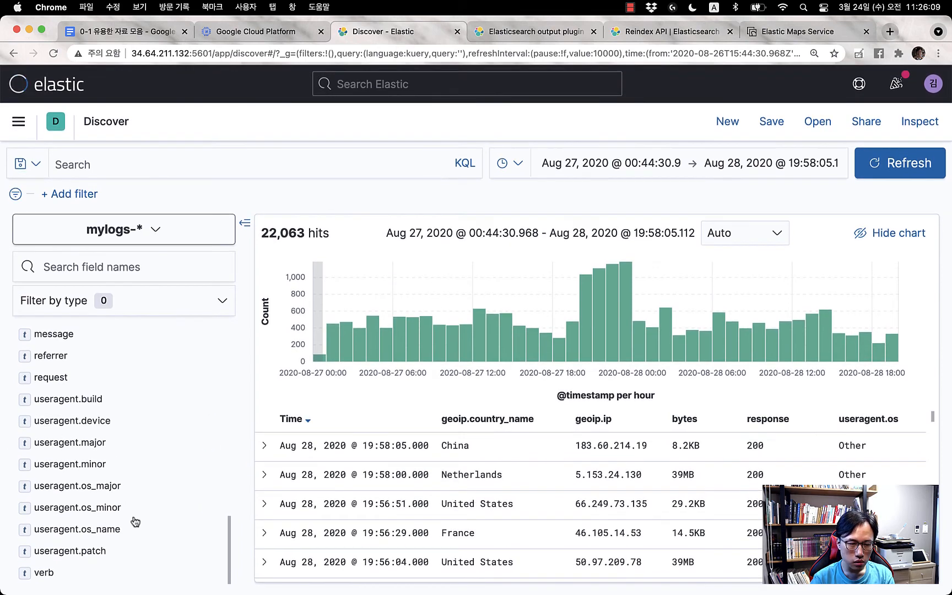
pyautogui.click(207, 530)
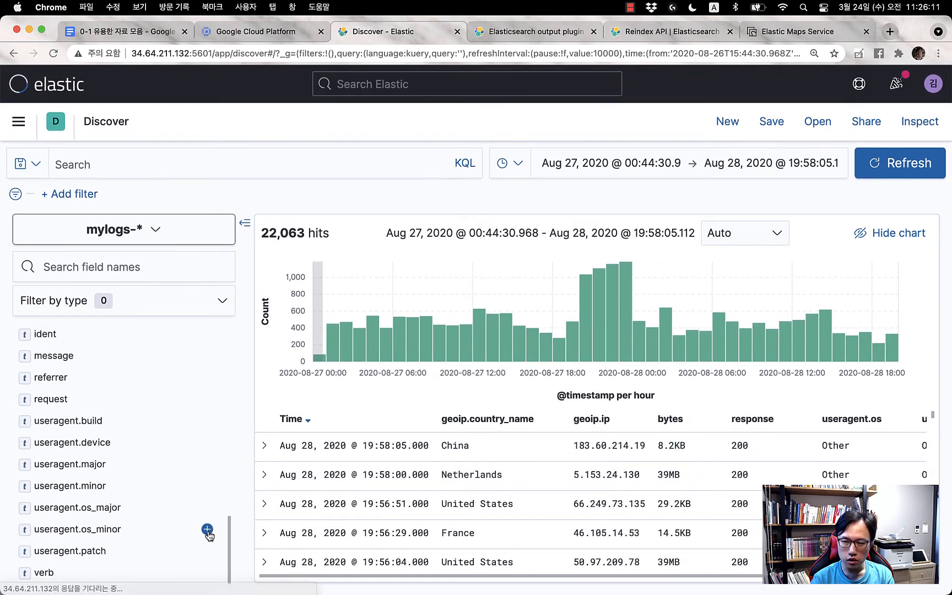
pyautogui.hscroll(3, 630, 498)
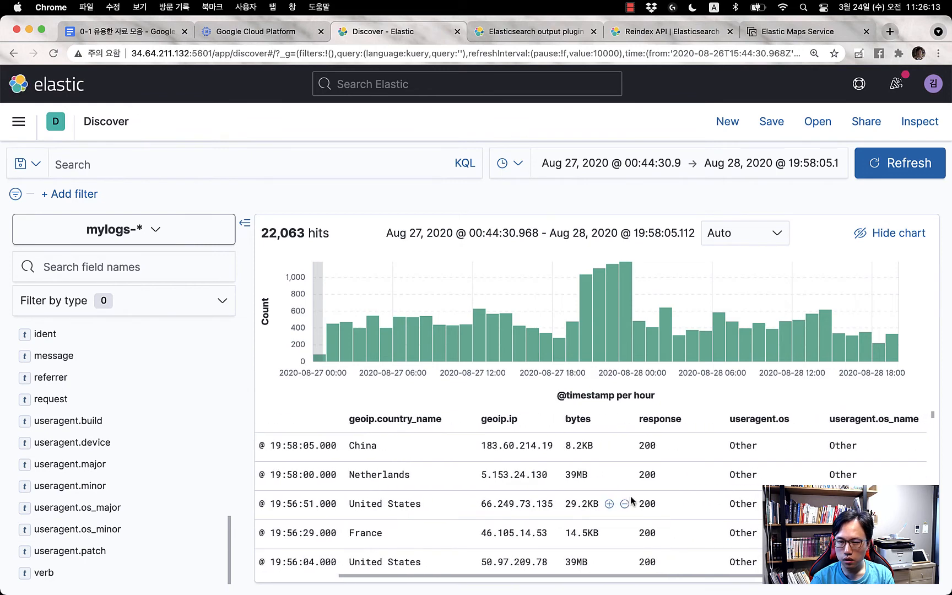
# Add the useragent.device and useragent.name fields as columns in the document table
pyautogui.hscroll(-3, 631, 501)
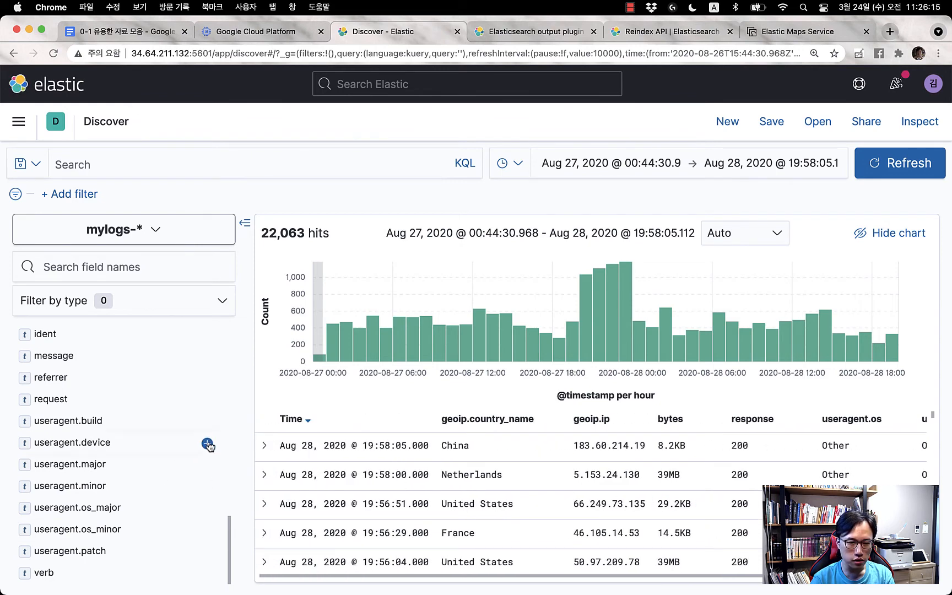
pyautogui.click(207, 445)
pyautogui.hscroll(3, 559, 504)
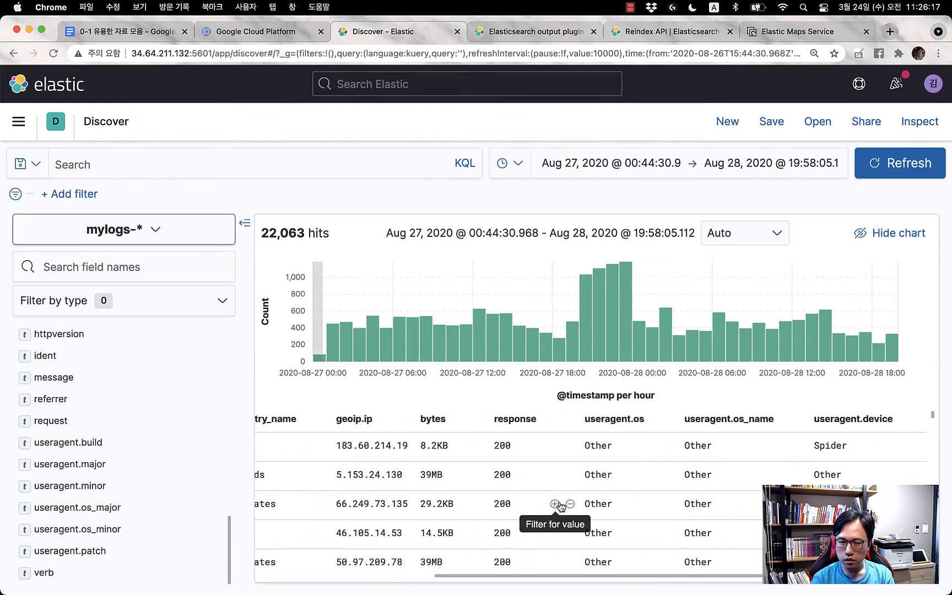
pyautogui.moveTo(176, 465)
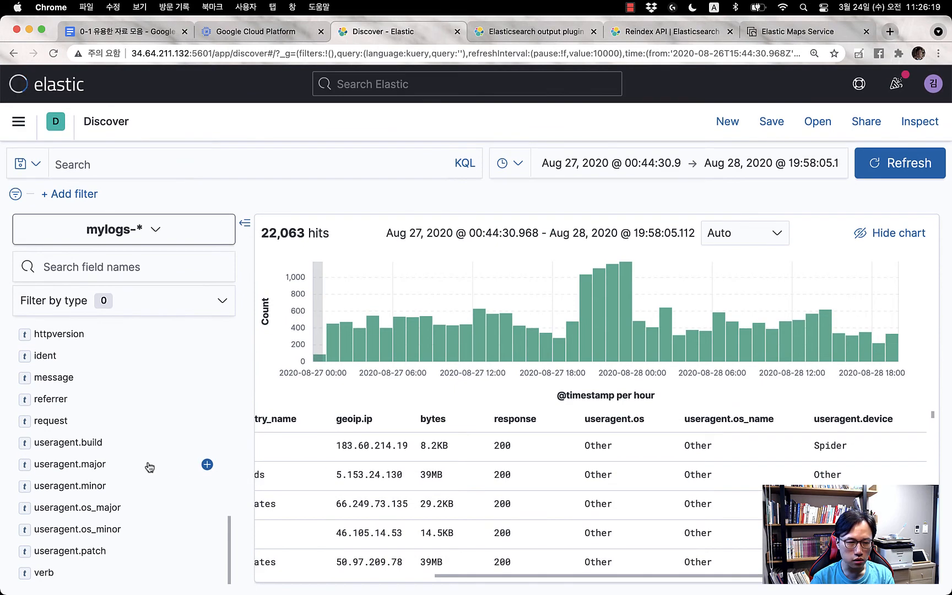
pyautogui.scroll(1, 150, 467)
pyautogui.scroll(-1, 150, 467)
pyautogui.scroll(10, 149, 468)
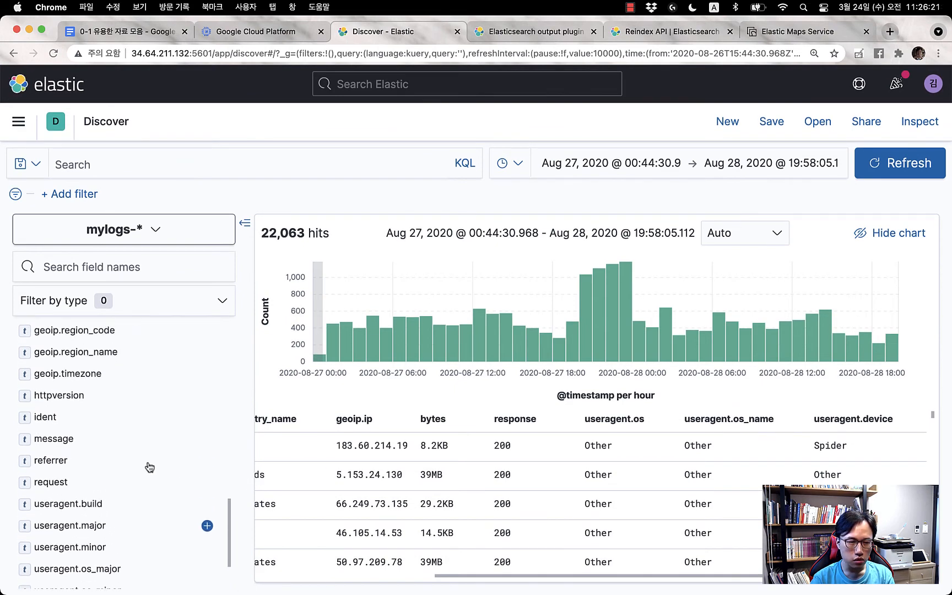
pyautogui.scroll(-1, 148, 467)
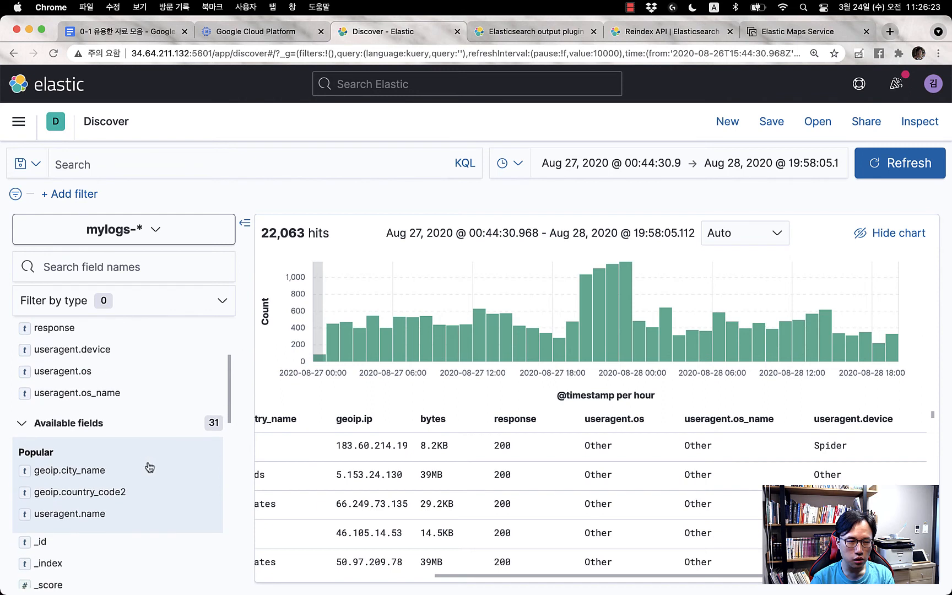
pyautogui.click(207, 516)
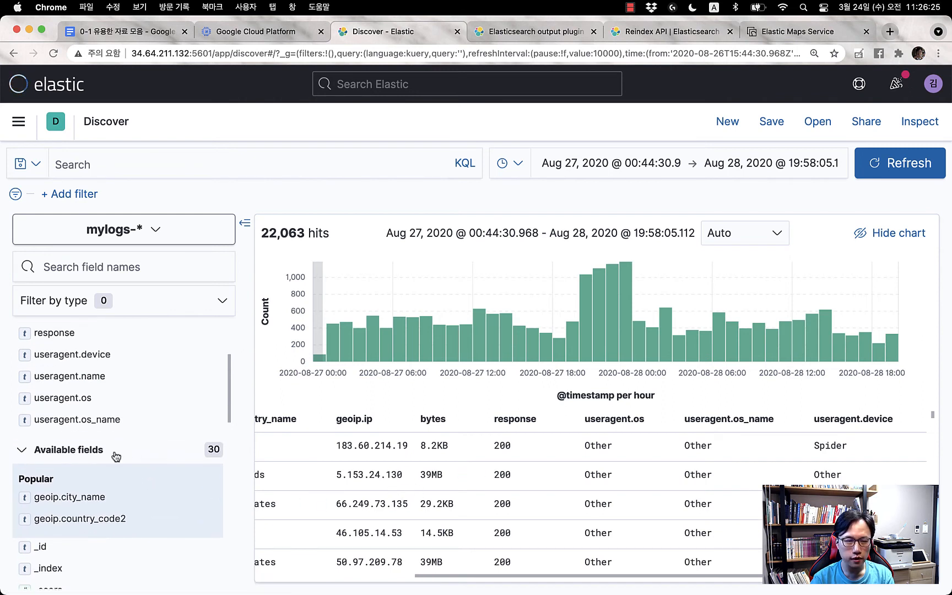
# Remove the useragent.os column from the document table and check the remaining columns
pyautogui.scroll(2, 117, 455)
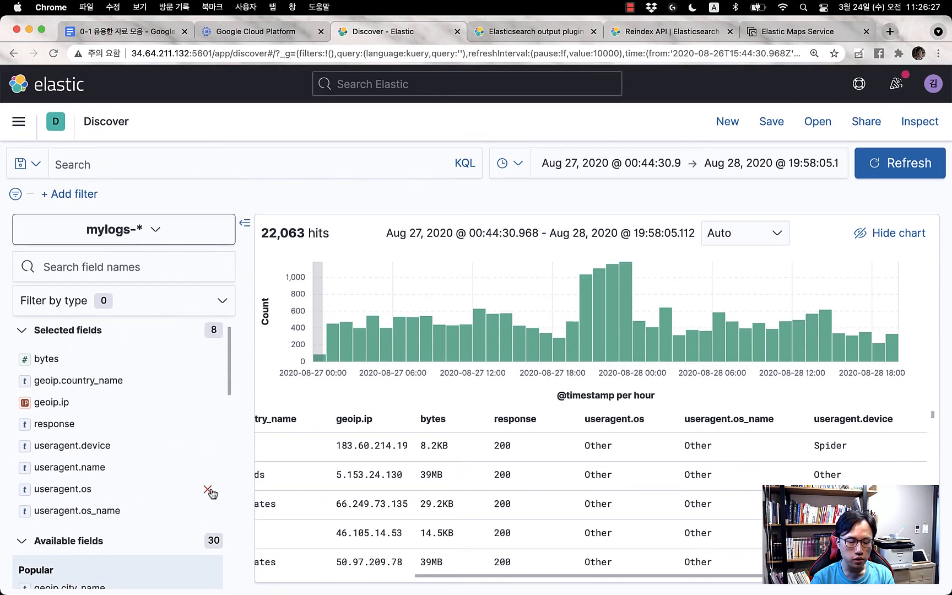
pyautogui.click(207, 490)
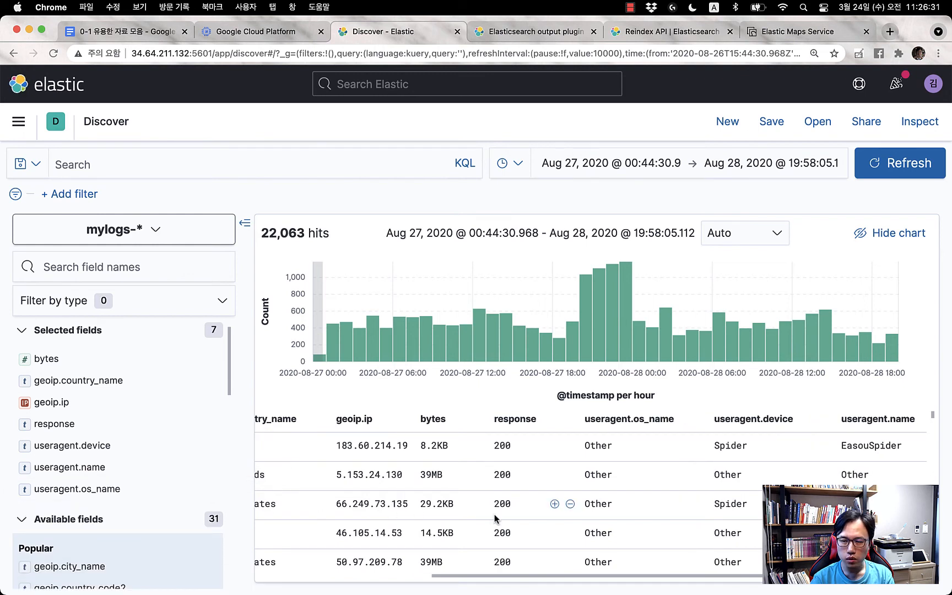
pyautogui.hscroll(1, 493, 514)
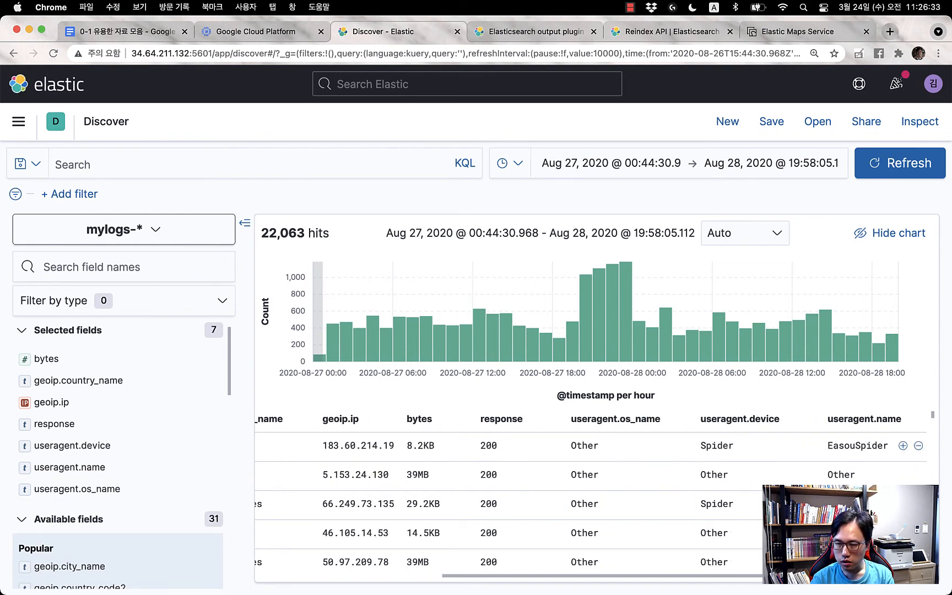
pyautogui.hscroll(-5, 660, 493)
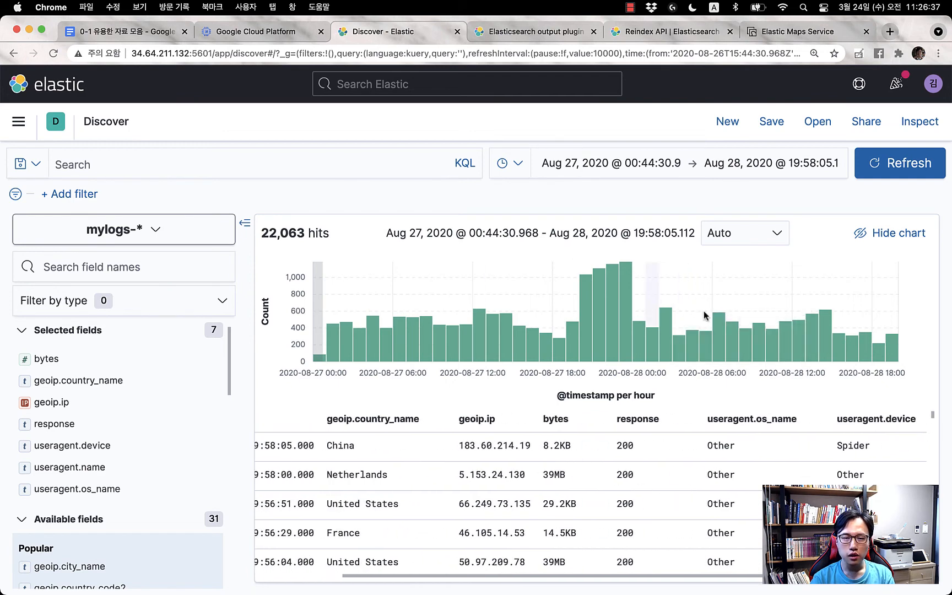
pyautogui.hscroll(-5, 610, 502)
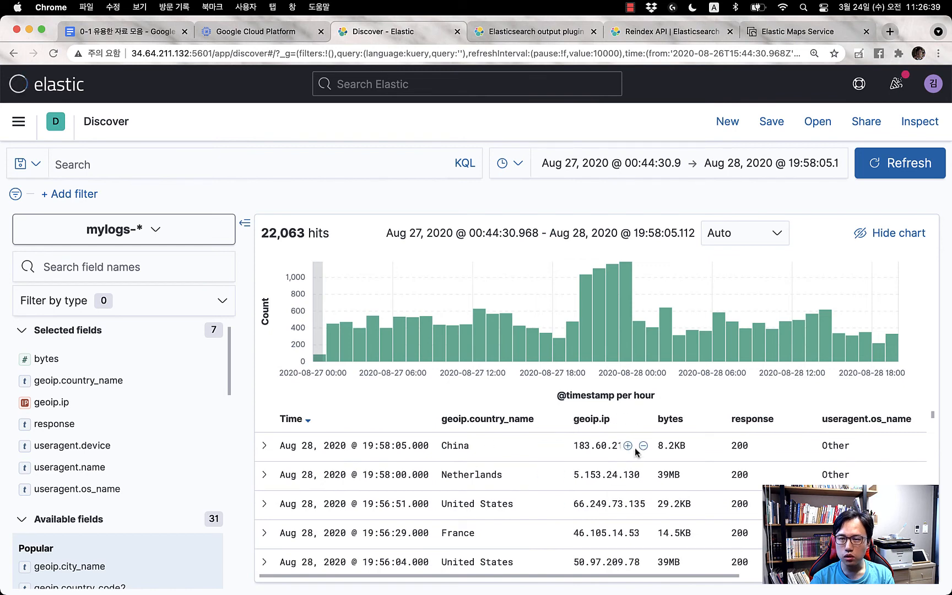
# Save the Discover search with the title "실습 : 목록"
pyautogui.click(772, 124)
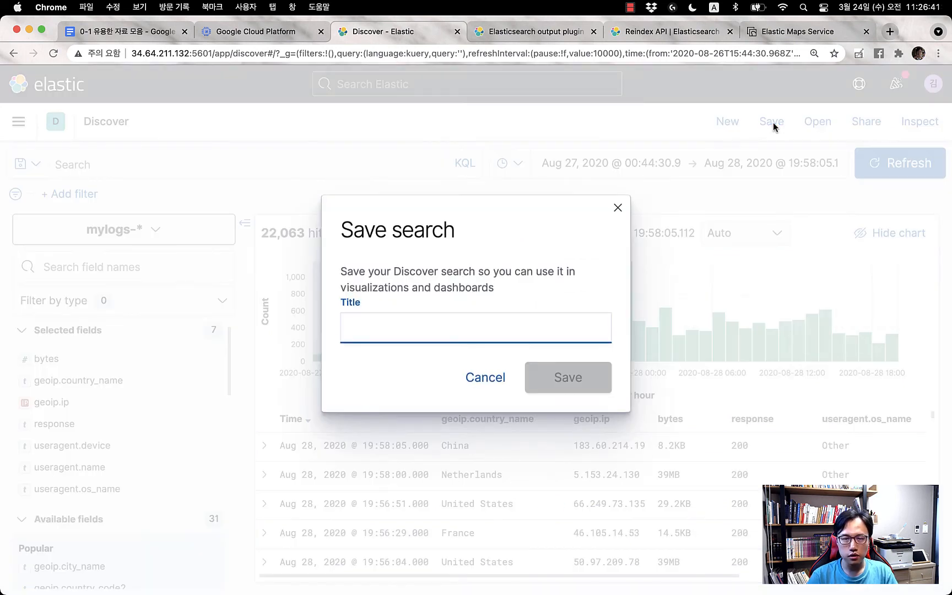
pyautogui.write('tl')
pyautogui.press('BackSpace')
pyautogui.press('BackSpace')
pyautogui.hotkey('ctrl', 'space')
pyautogui.write('실')
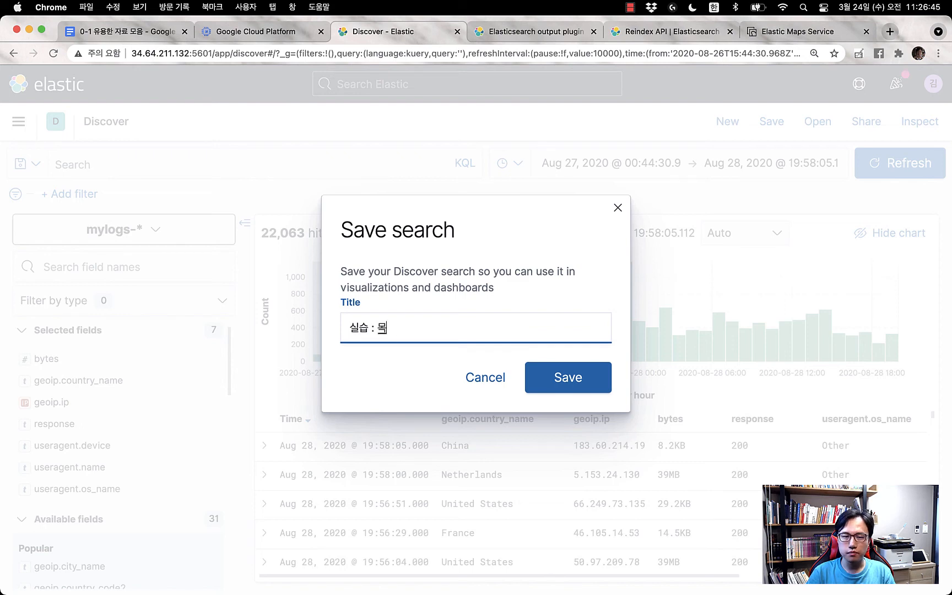
pyautogui.write('습 : 목록')
pyautogui.click(573, 381)
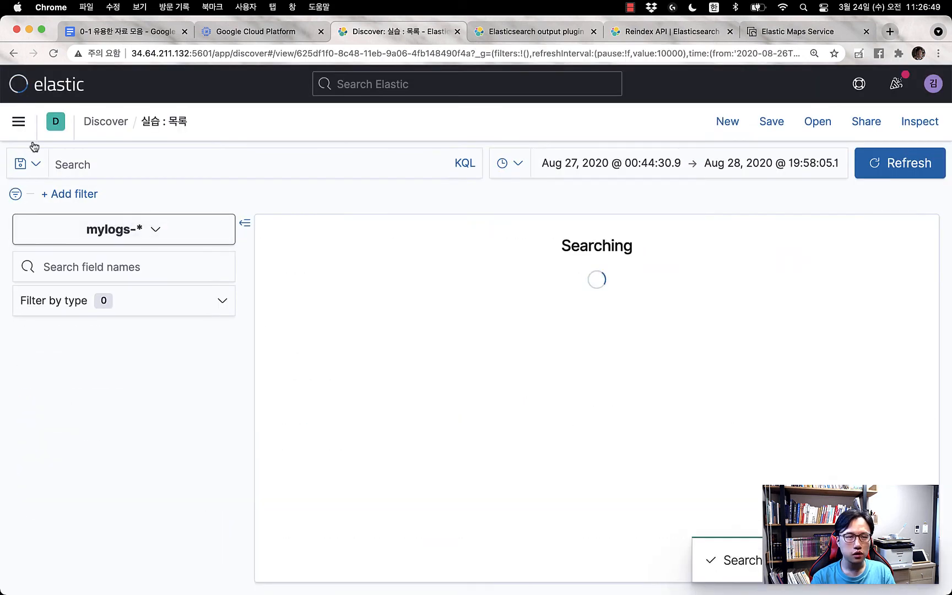
# Return to the 실습 대시보드 dashboard and switch it to edit mode
pyautogui.click(25, 134)
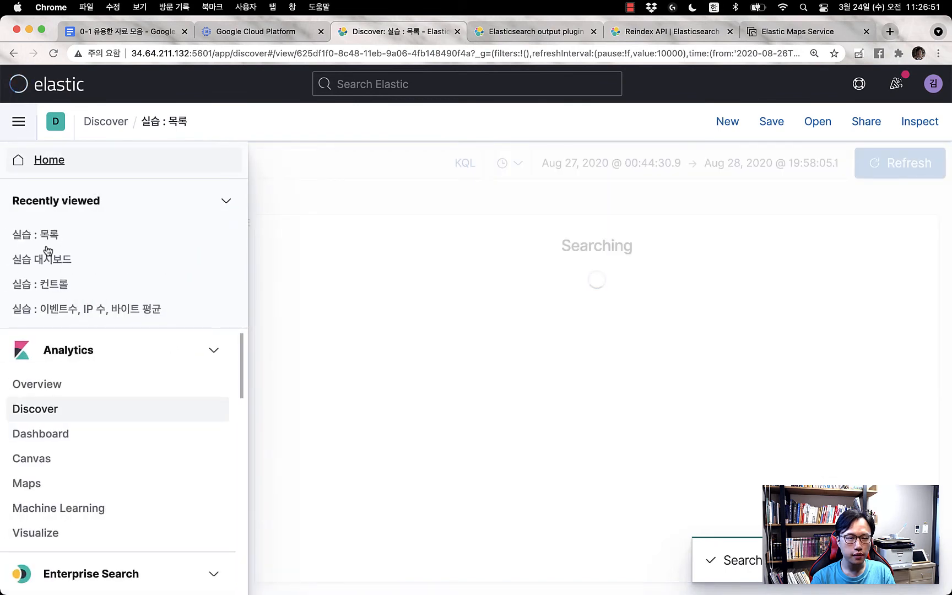
pyautogui.click(59, 435)
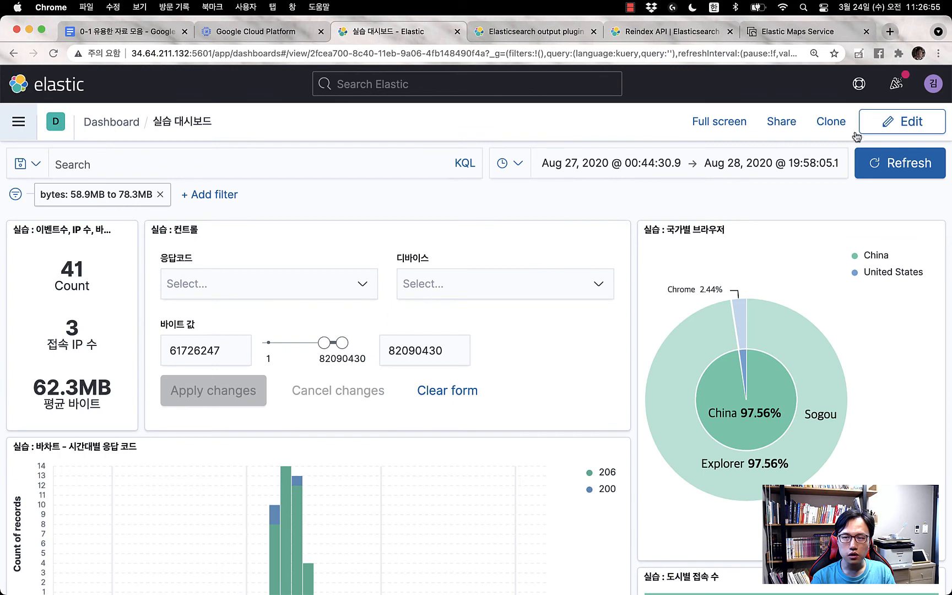
pyautogui.click(871, 123)
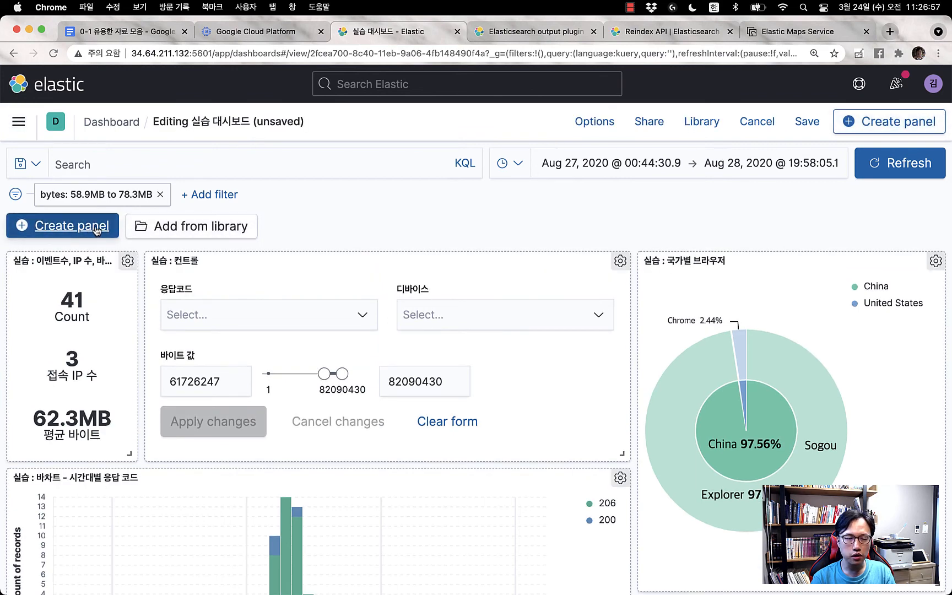
# Search the library for "실습" and add the saved search "실습 : 목록" to the dashboard
pyautogui.click(214, 236)
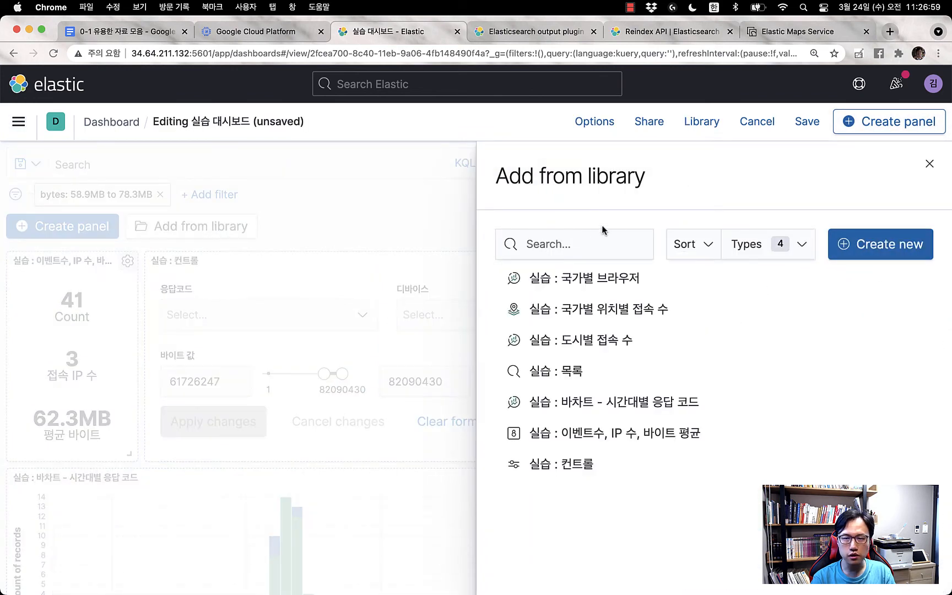
pyautogui.click(598, 245)
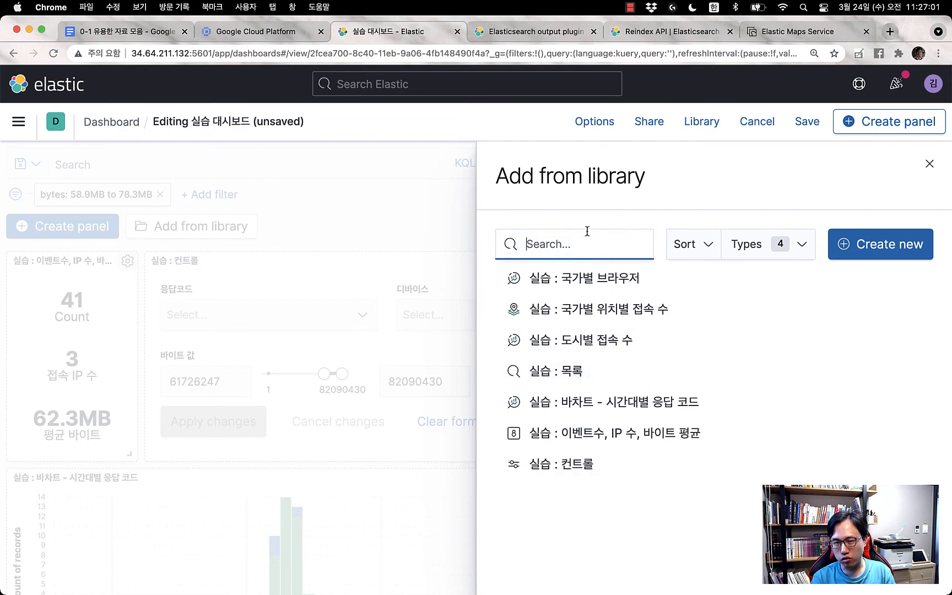
pyautogui.write('실')
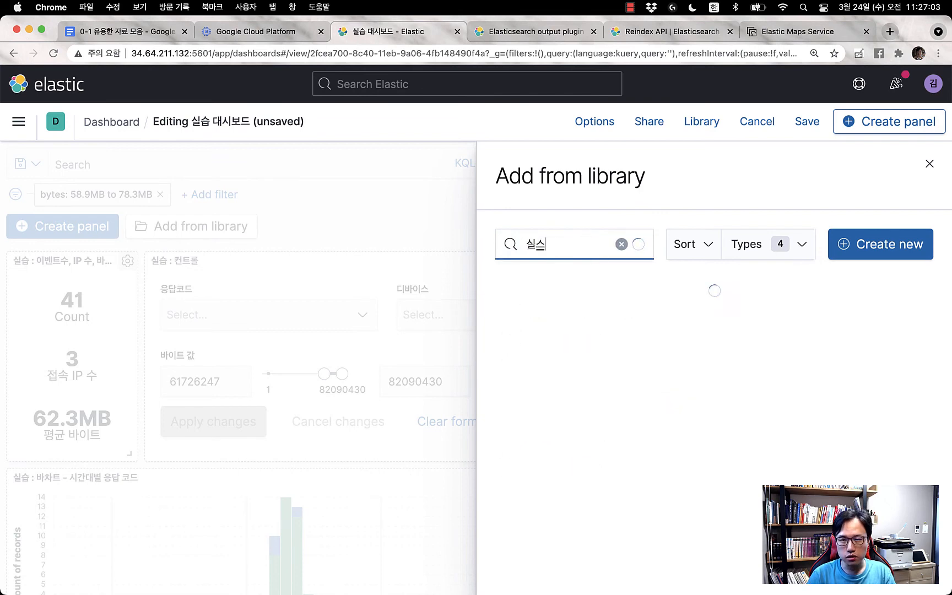
pyautogui.write('습')
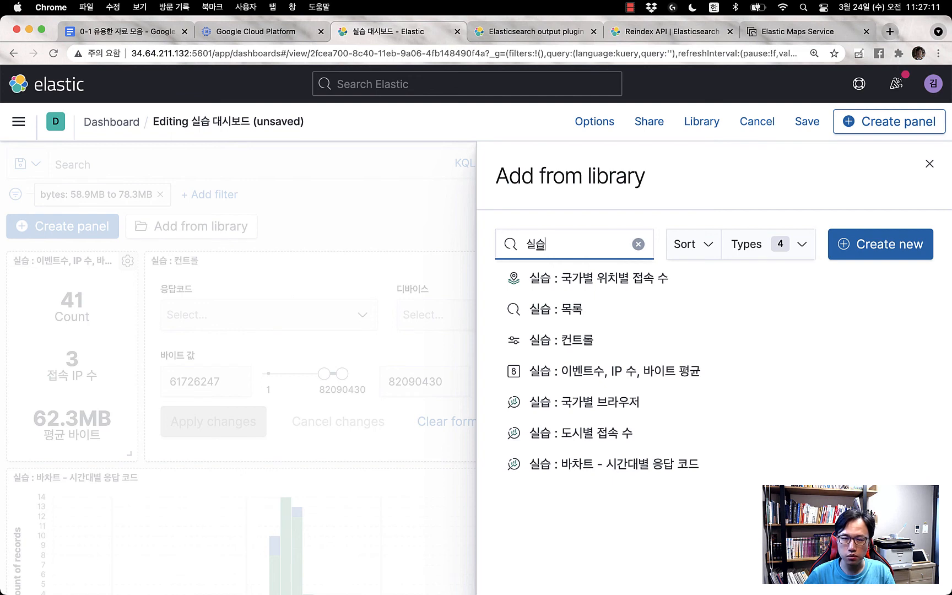
pyautogui.click(573, 312)
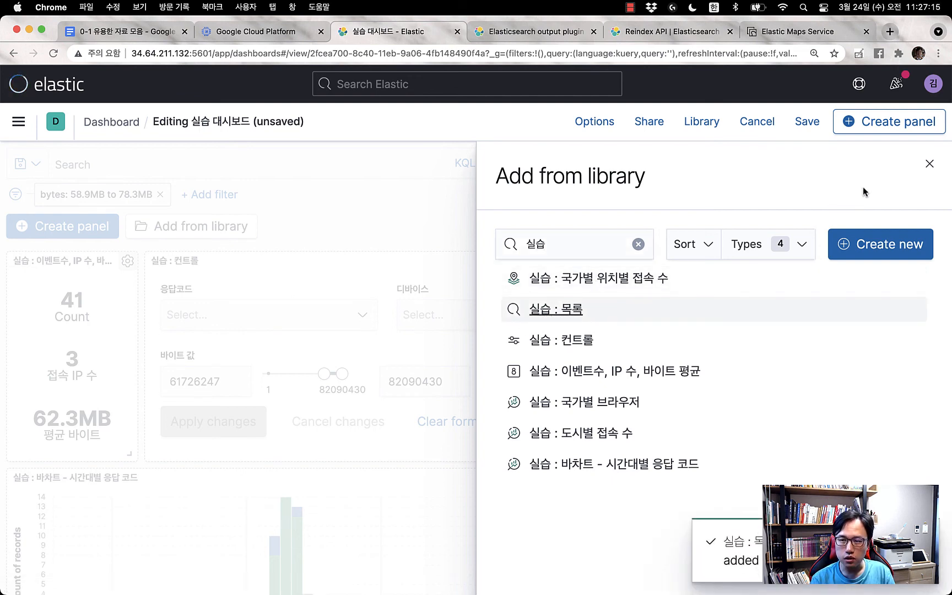
pyautogui.press('Escape')
# Widen the 실습 : 목록 panel to the full dashboard width and save the dashboard under its existing title
pyautogui.scroll(-13, 615, 397)
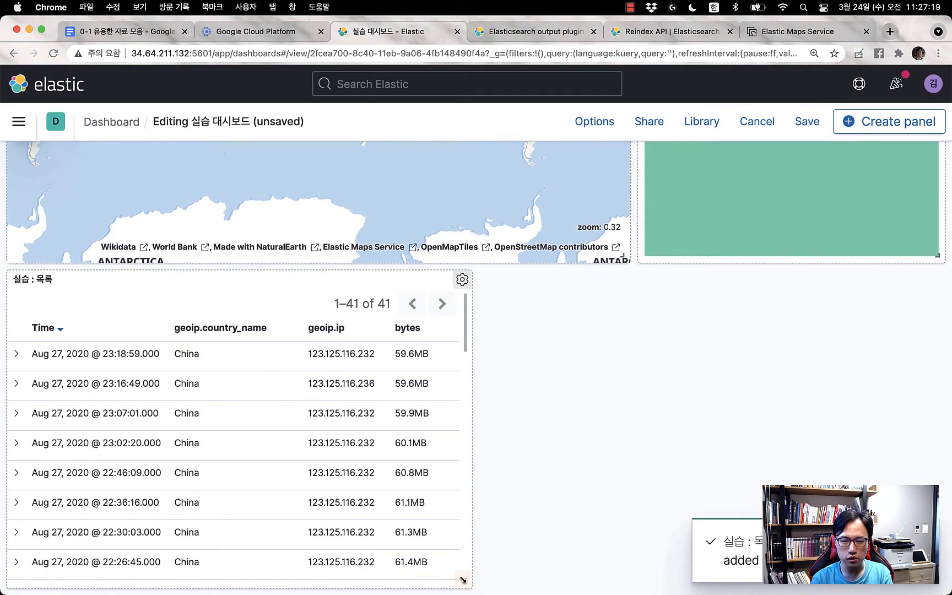
pyautogui.moveTo(463, 580); pyautogui.dragTo(935, 583)
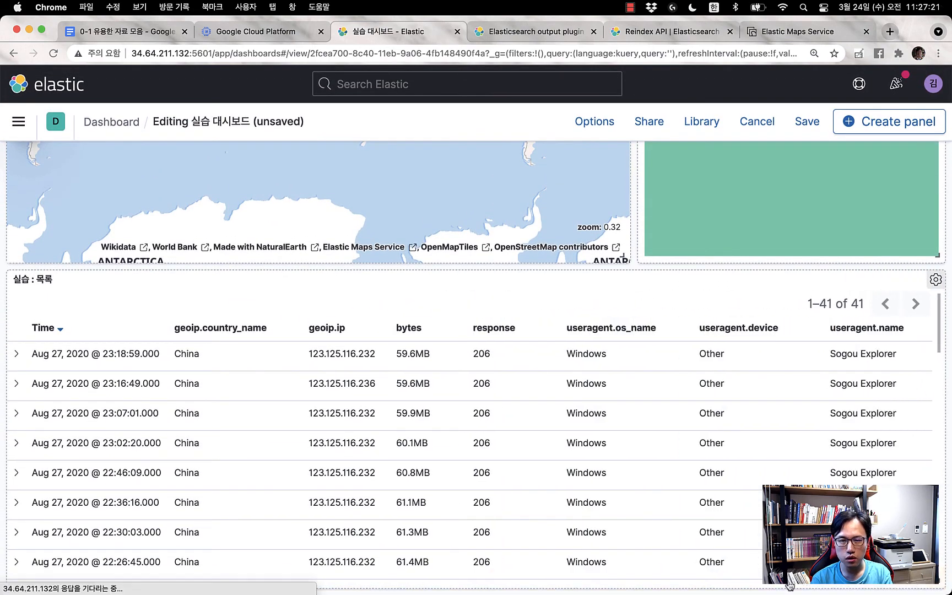
pyautogui.scroll(10, 618, 546)
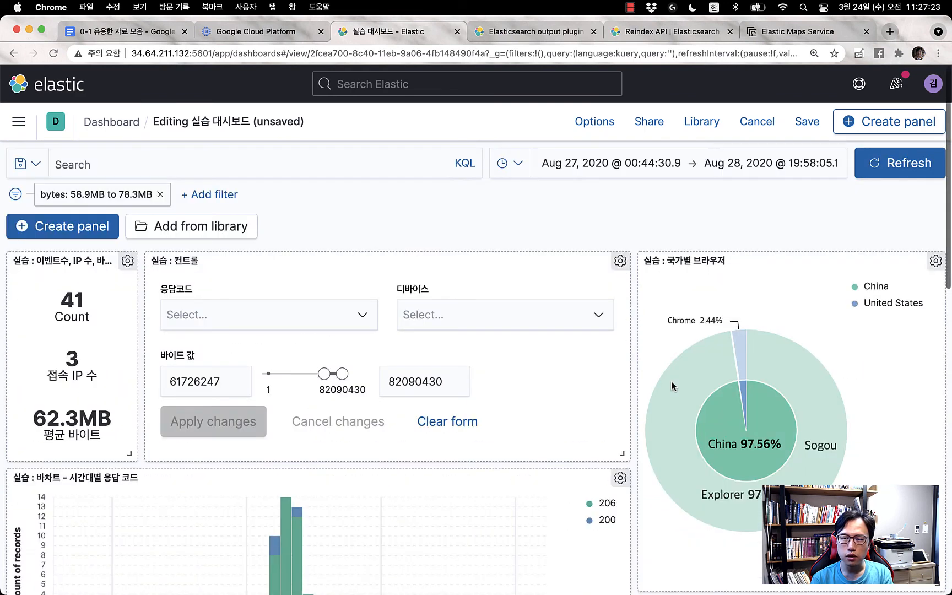
pyautogui.click(808, 122)
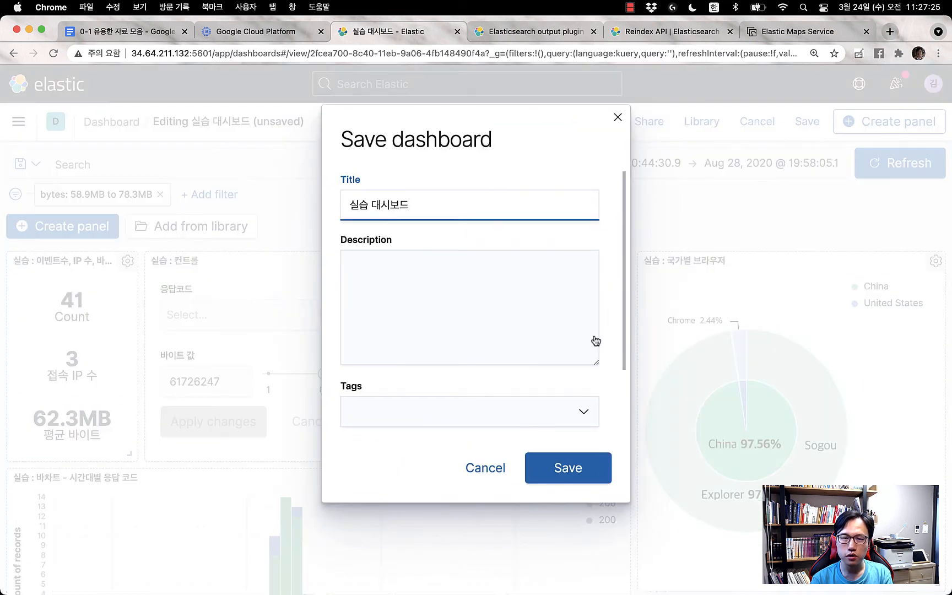
pyautogui.click(575, 474)
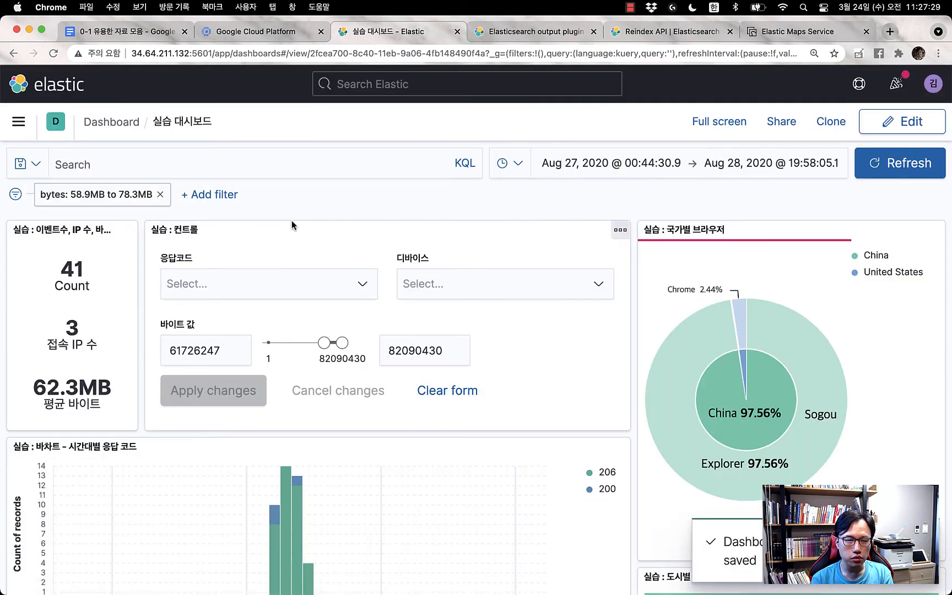
# Examine the log rows in the 실습 : 목록 table and compare them with the dashboard's other panels
pyautogui.scroll(-10, 407, 335)
pyautogui.scroll(-5, 408, 335)
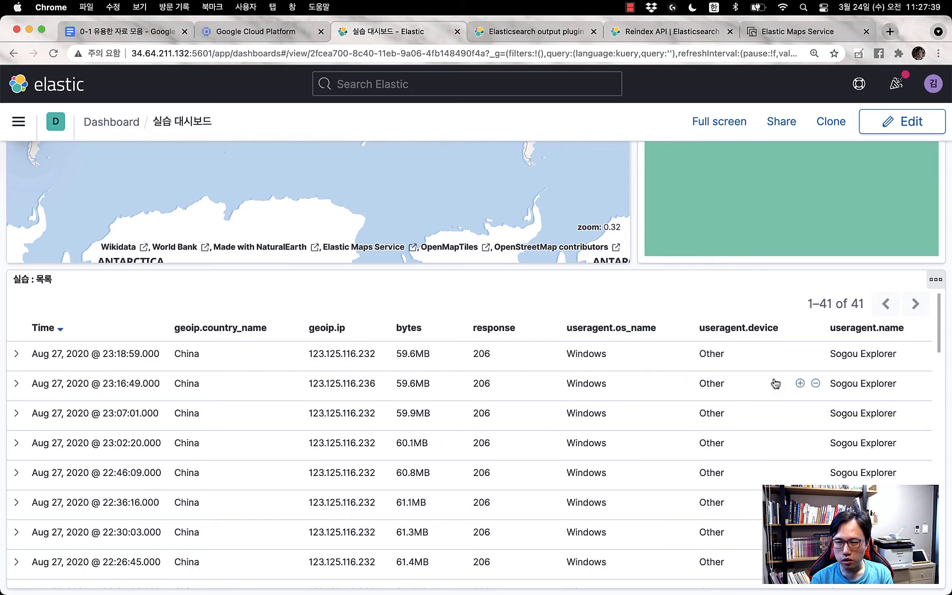
pyautogui.scroll(-10, 874, 423)
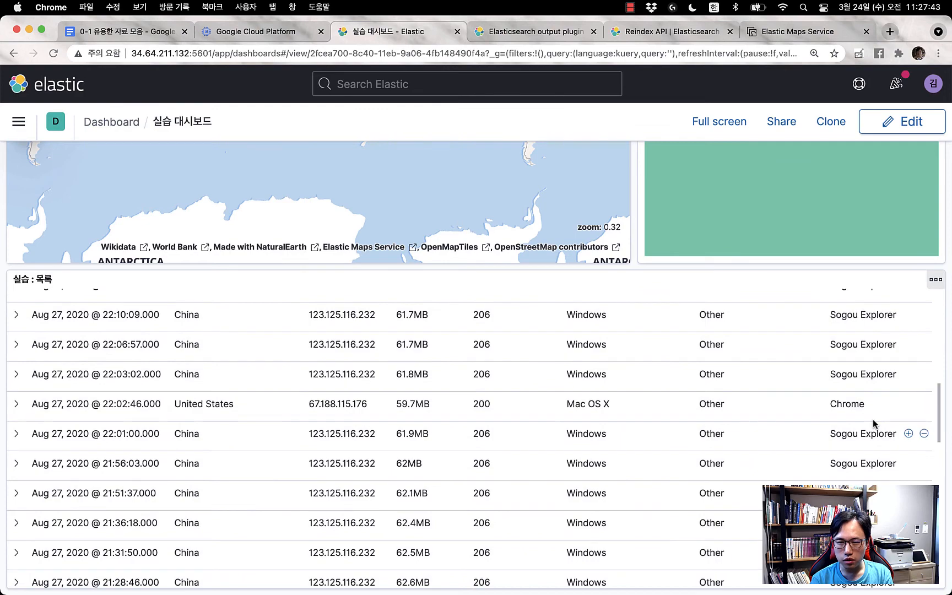
pyautogui.scroll(-10, 874, 424)
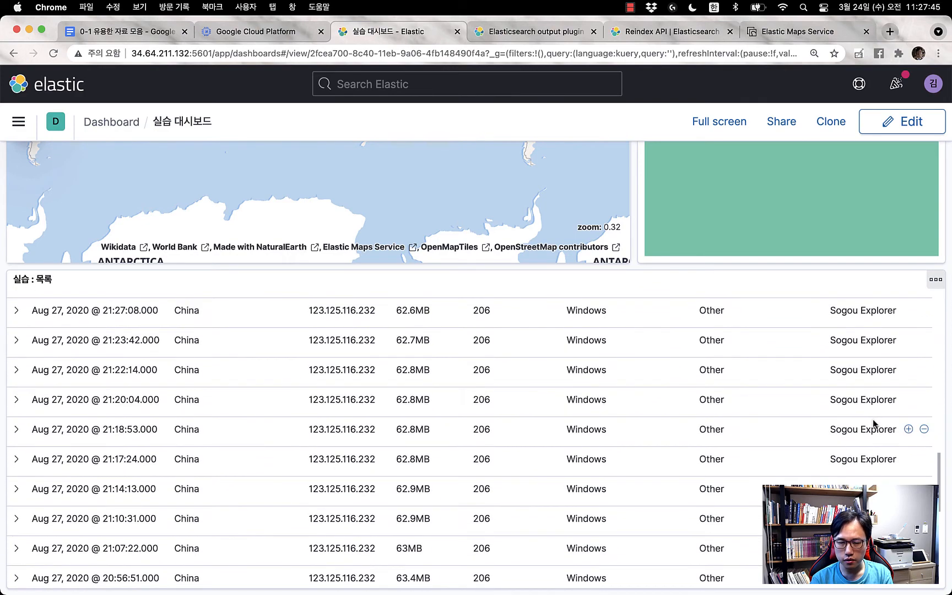
pyautogui.scroll(-3, 874, 423)
pyautogui.scroll(20, 873, 423)
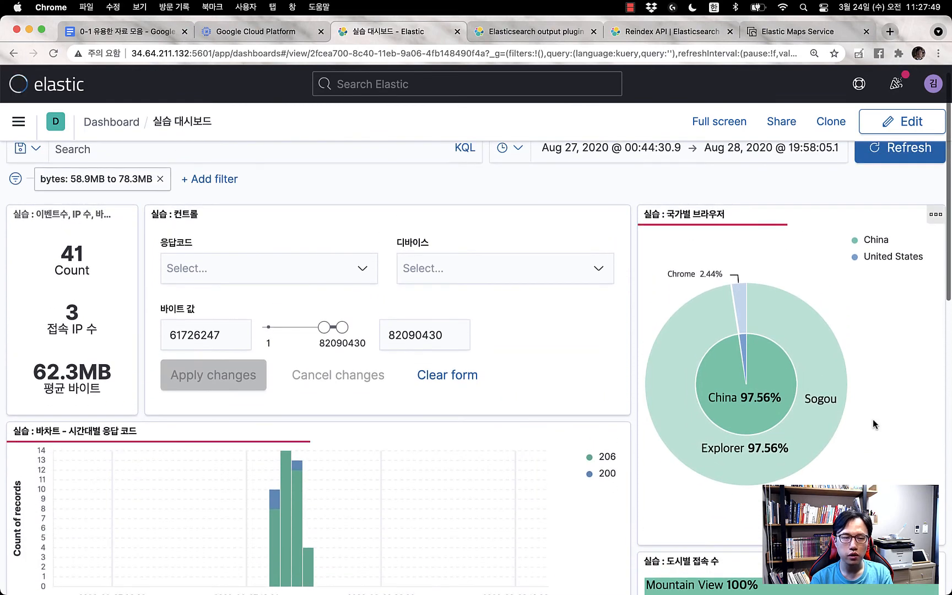
pyautogui.scroll(-1, 873, 424)
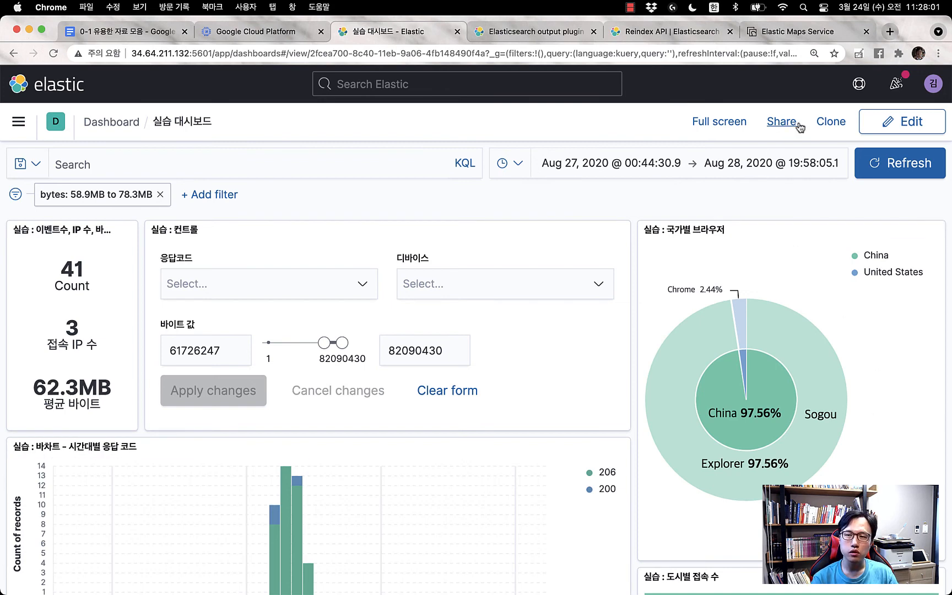
# View the dashboard's embed code sharing options and return to the list of sharing methods
pyautogui.click(778, 122)
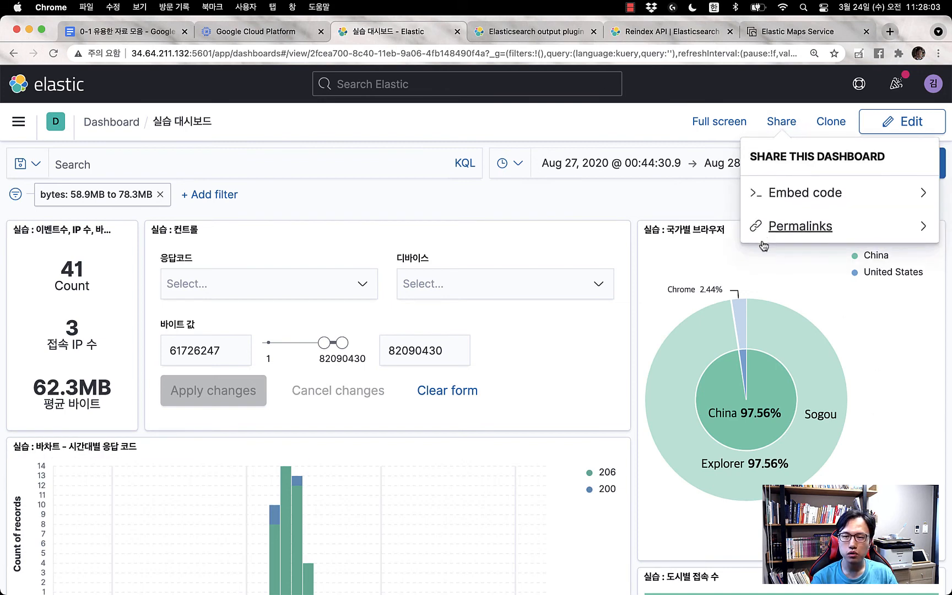
pyautogui.click(833, 194)
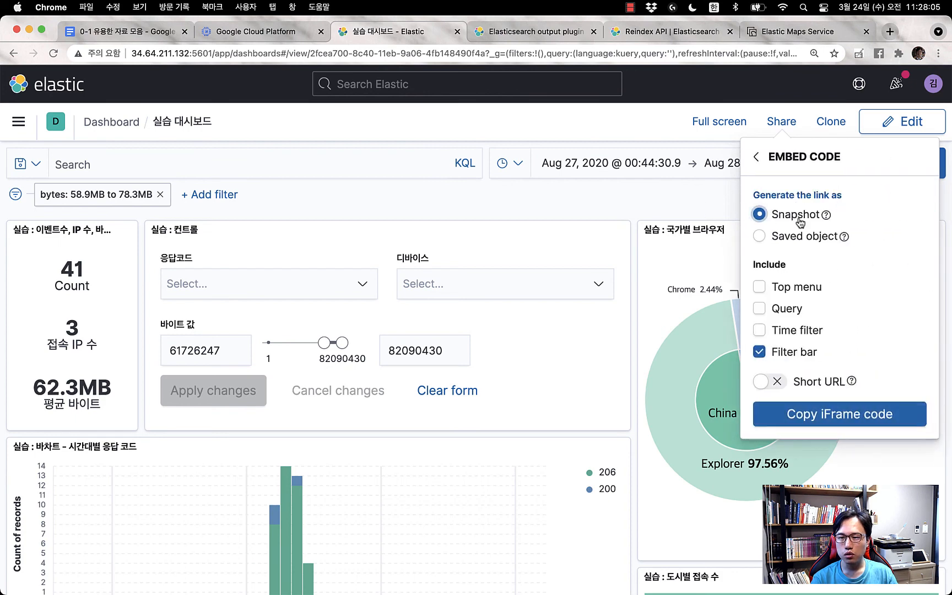
pyautogui.click(757, 160)
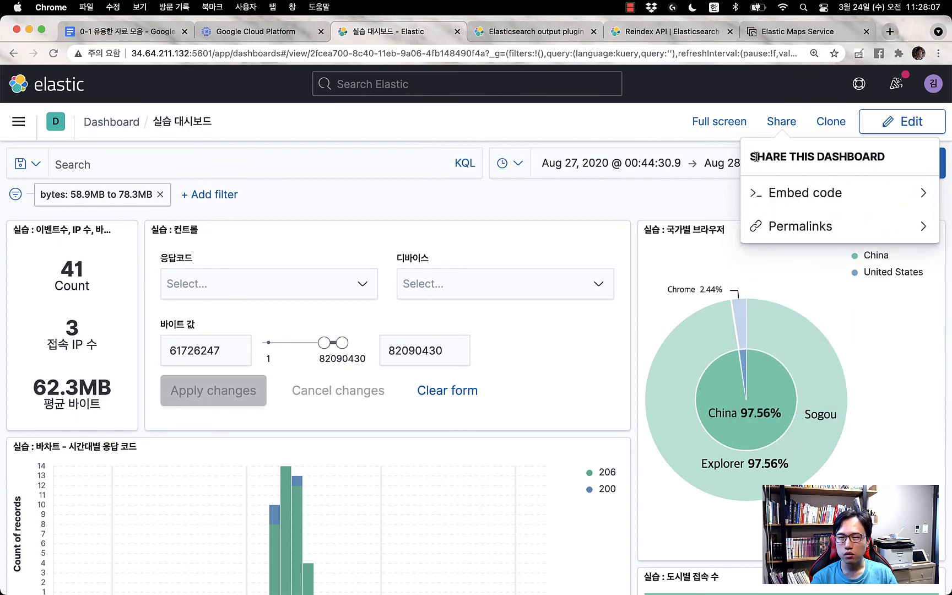
# View the dashboard's permalink sharing options and close the sharing pop-up
pyautogui.click(750, 52)
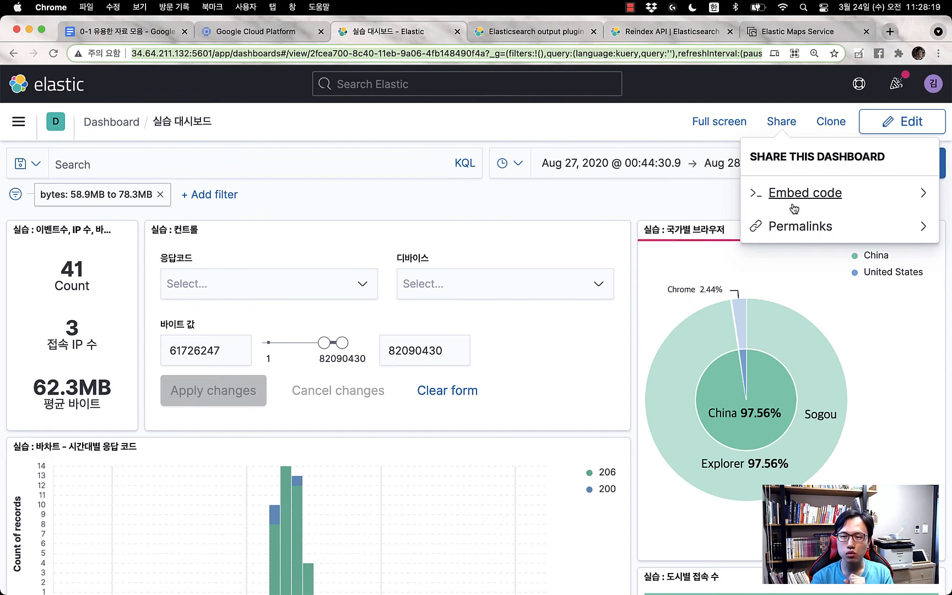
pyautogui.click(794, 226)
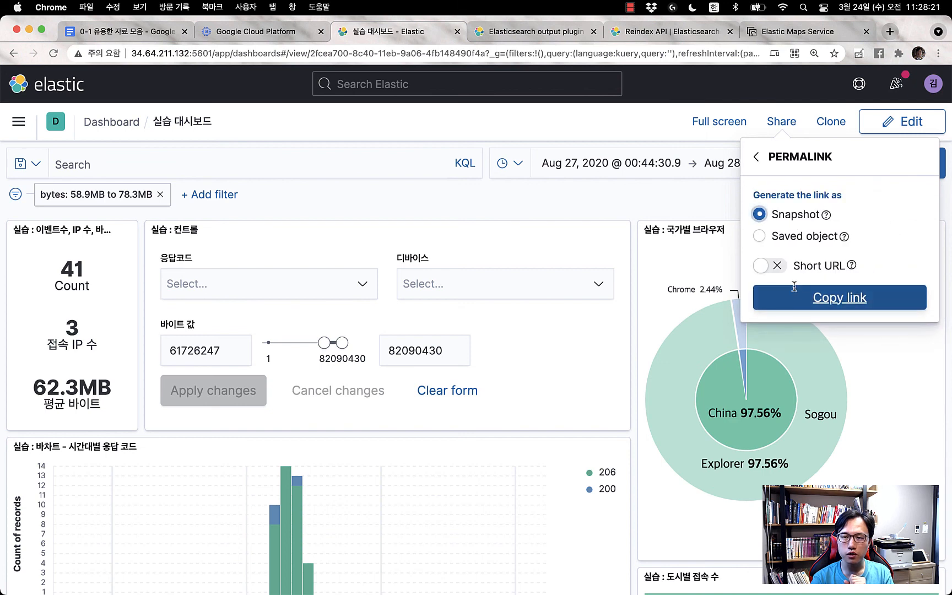
pyautogui.click(248, 164)
# Go to Stack Management and open the Kibana Saved Objects page
pyautogui.click(18, 122)
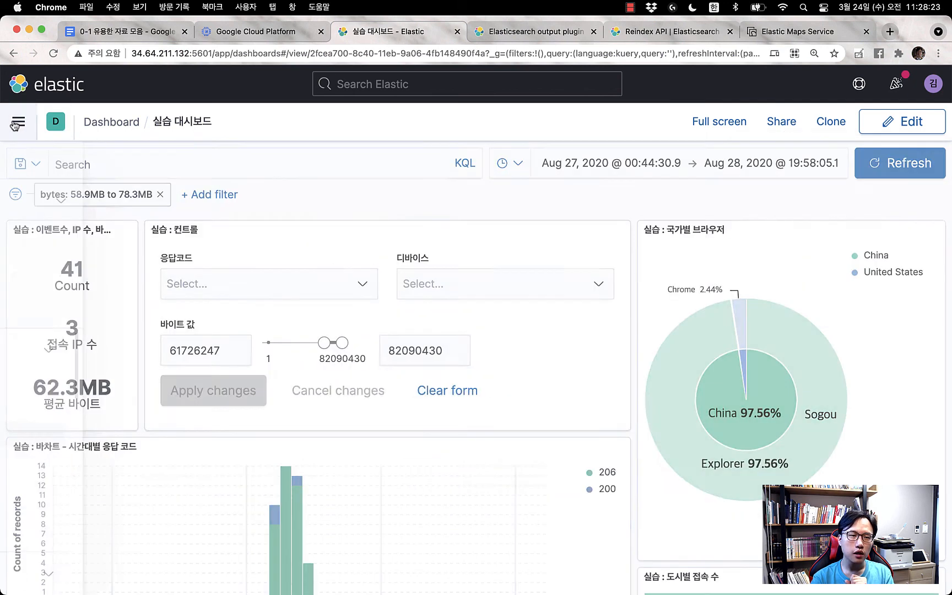
pyautogui.scroll(-10, 132, 341)
pyautogui.scroll(-5, 127, 385)
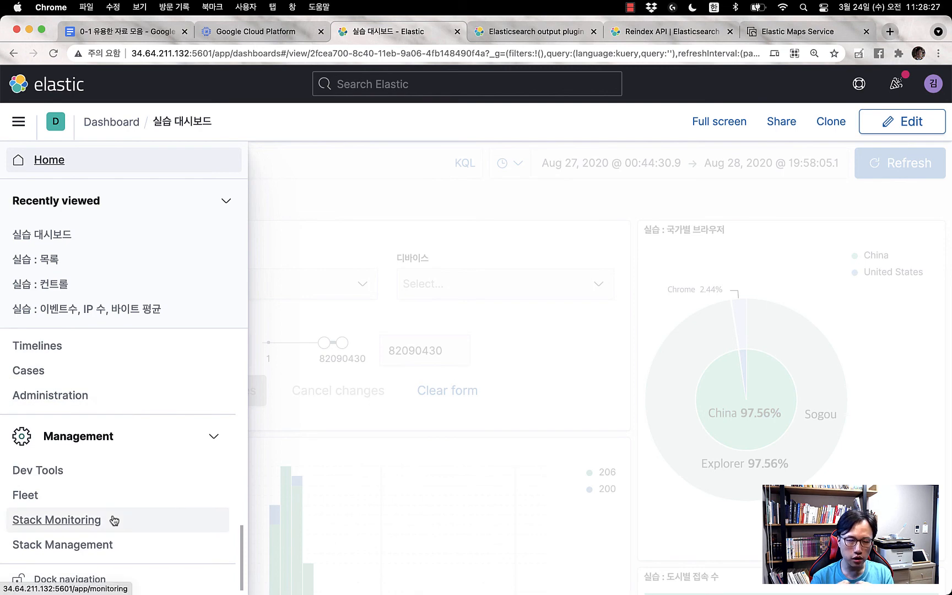
pyautogui.click(88, 548)
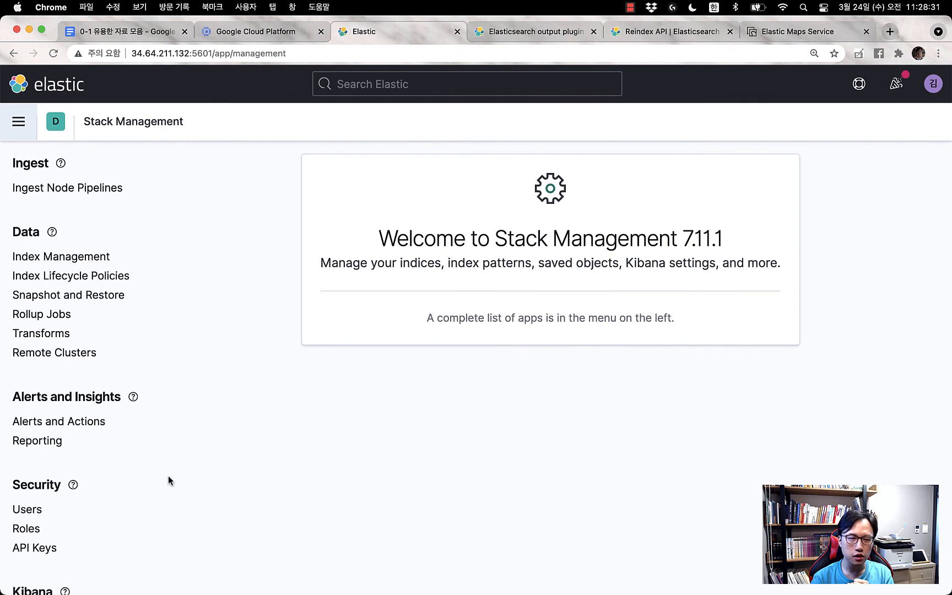
pyautogui.scroll(-5, 168, 475)
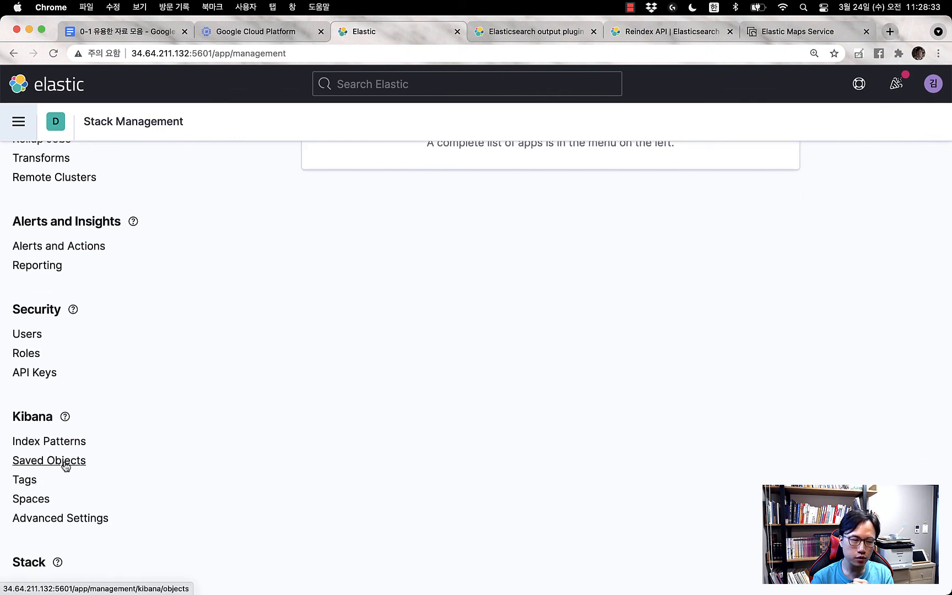
pyautogui.click(64, 464)
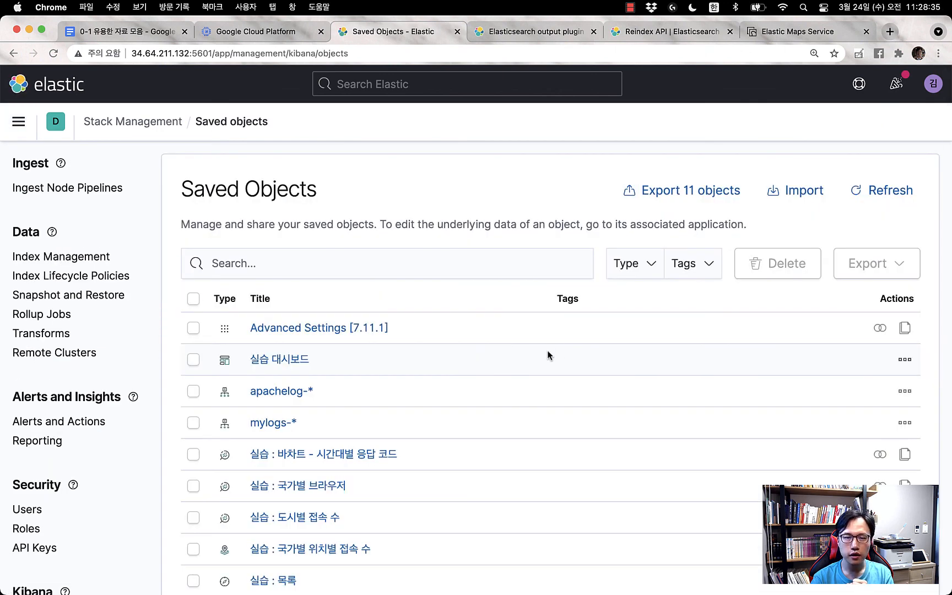
# Review the saved objects list, select 실습 대시보드 and show its export options
pyautogui.scroll(-4, 491, 397)
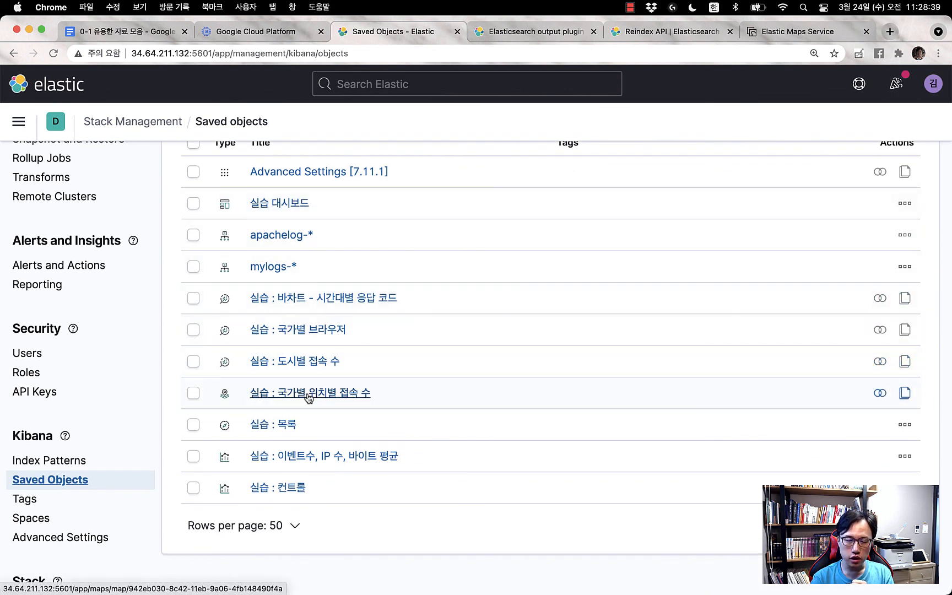
pyautogui.scroll(2, 309, 392)
pyautogui.scroll(2, 284, 329)
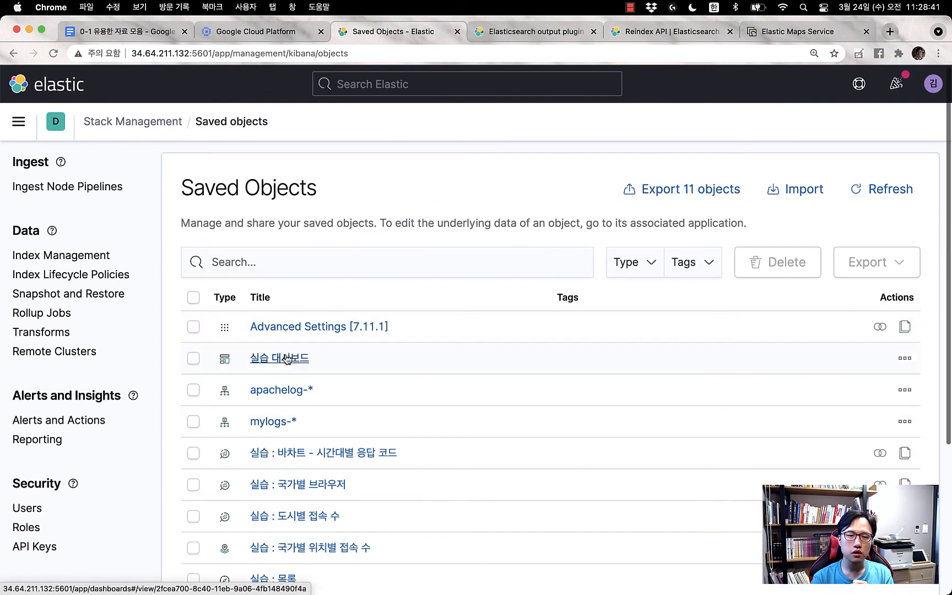
pyautogui.click(193, 359)
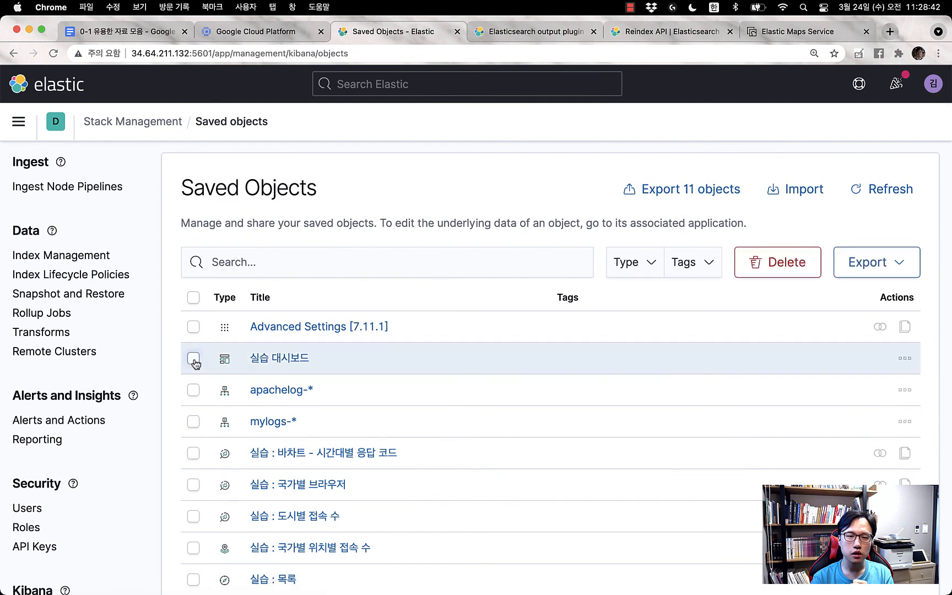
pyautogui.click(867, 263)
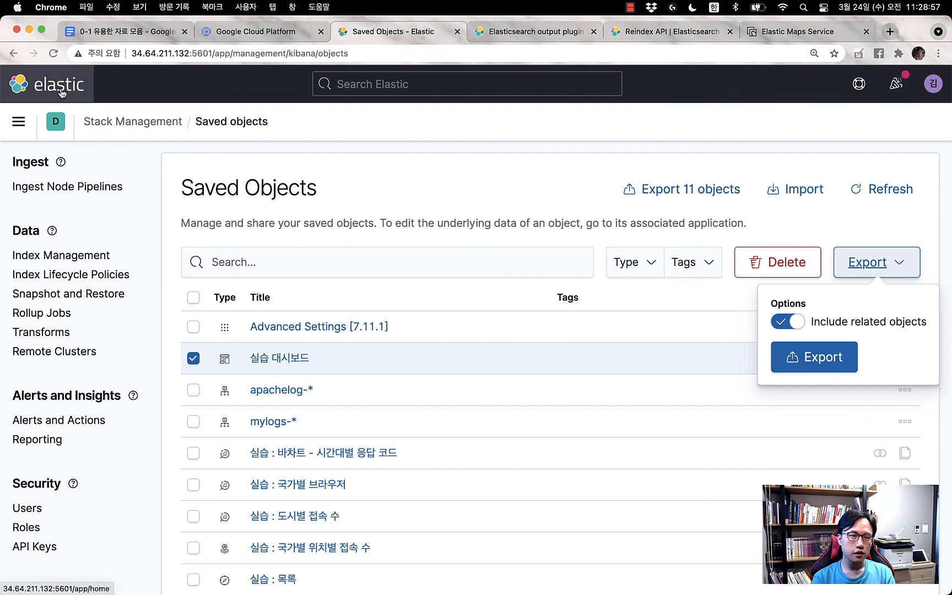
# Leave Saved Objects through the Elastic home page and return to the 실습 대시보드 dashboard
pyautogui.click(82, 91)
pyautogui.click(18, 122)
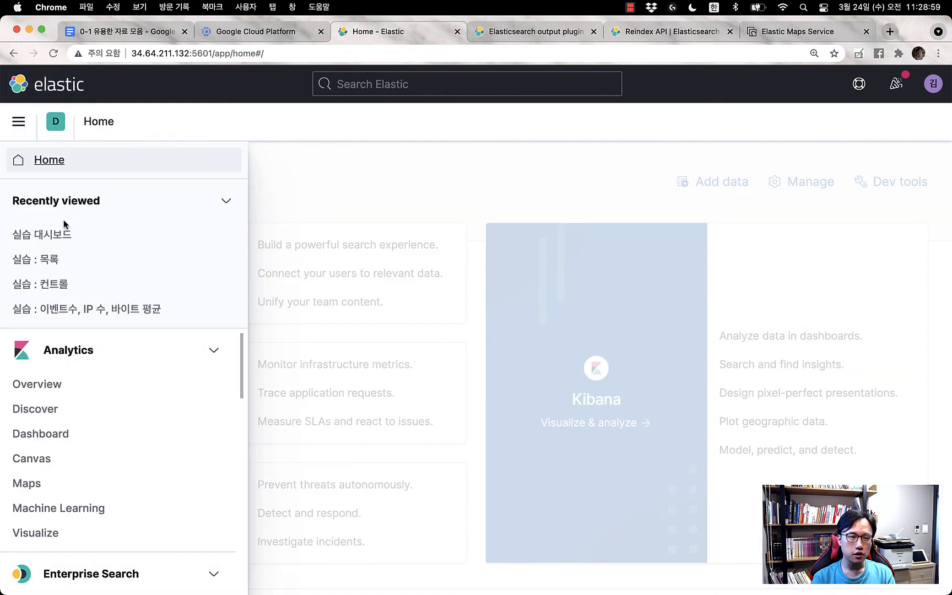
pyautogui.click(59, 437)
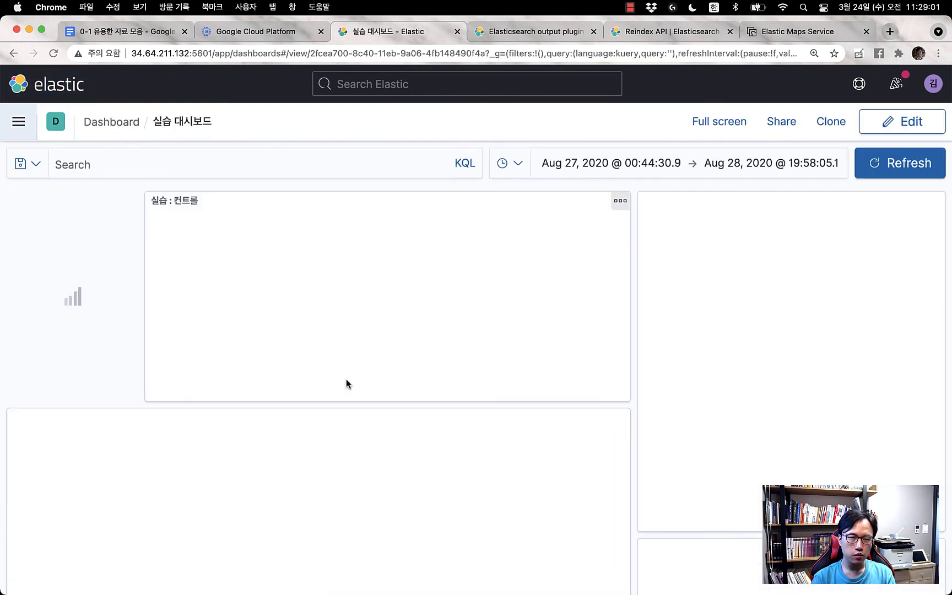